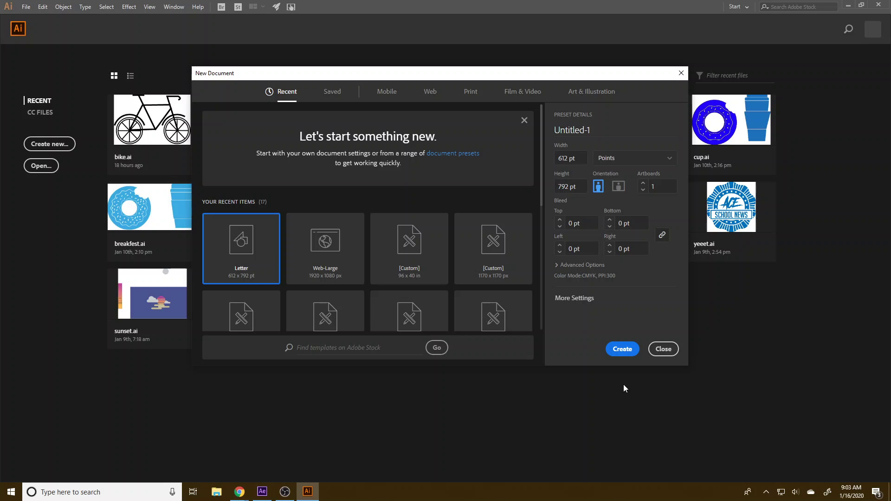
# Step: Create a blank portrait document from the Letter print preset
pyautogui.click(471, 92)
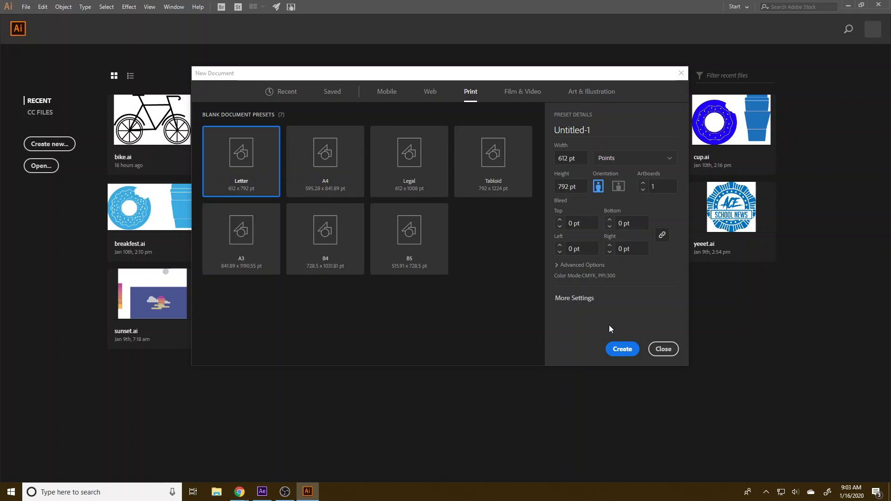
pyautogui.click(625, 348)
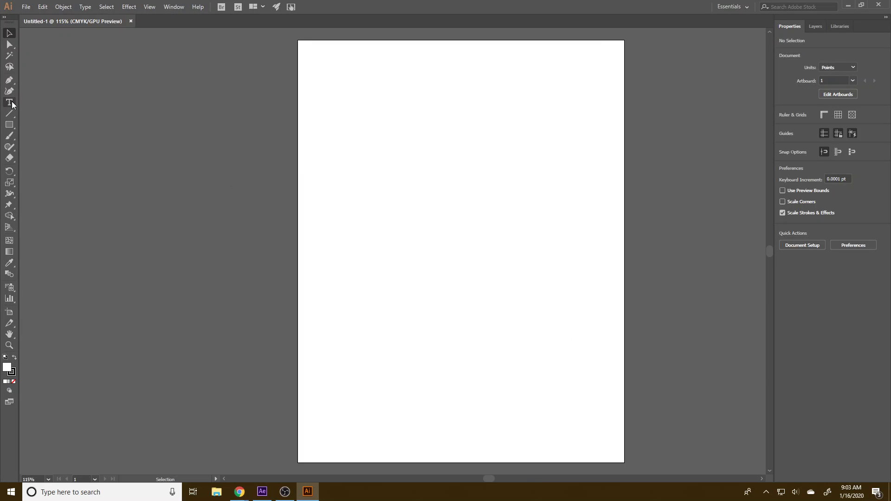
# Step: Draw a rectangle covering the whole 612 × 792 pt artboard and fill it with red
pyautogui.click(10, 125)
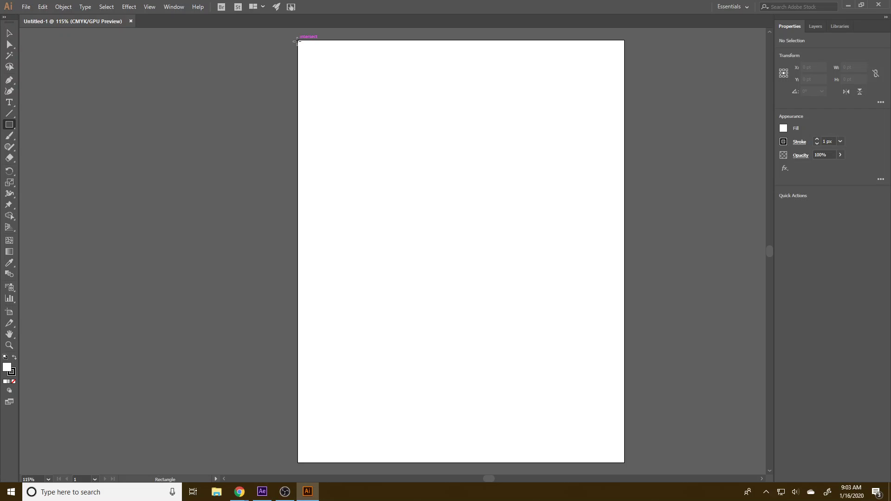
pyautogui.moveTo(297, 40); pyautogui.dragTo(632, 460)
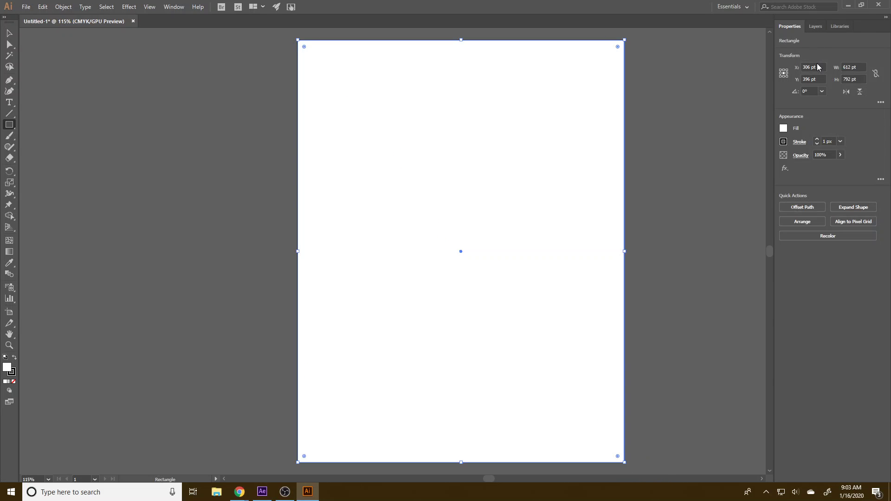
pyautogui.click(784, 128)
pyautogui.click(712, 163)
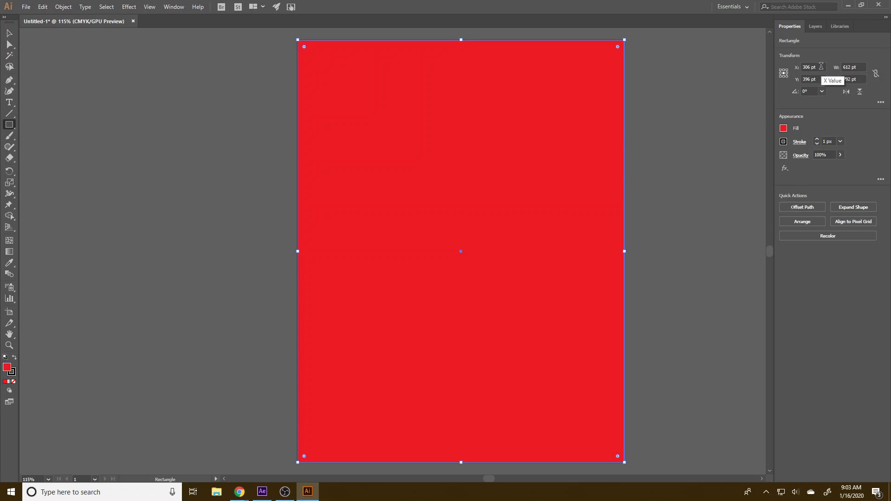
# Step: Set the general measurement units in the preferences to inches
pyautogui.click(854, 68)
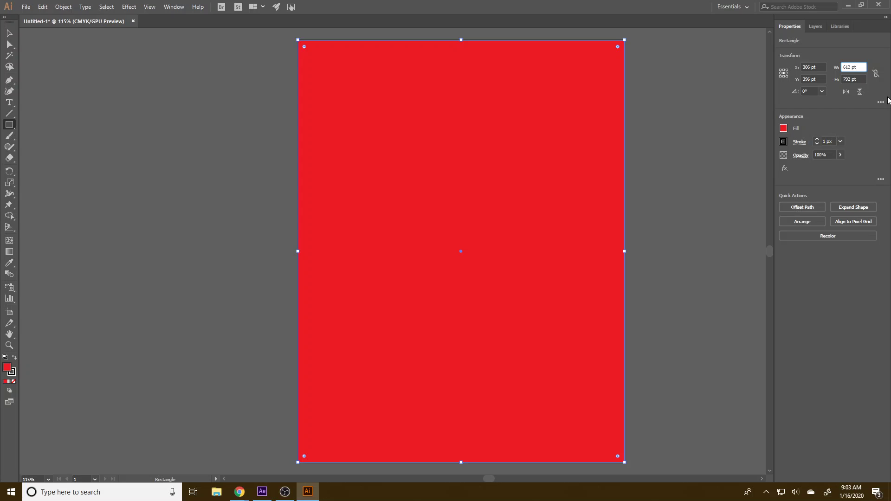
pyautogui.click(26, 6)
pyautogui.moveTo(42, 7)
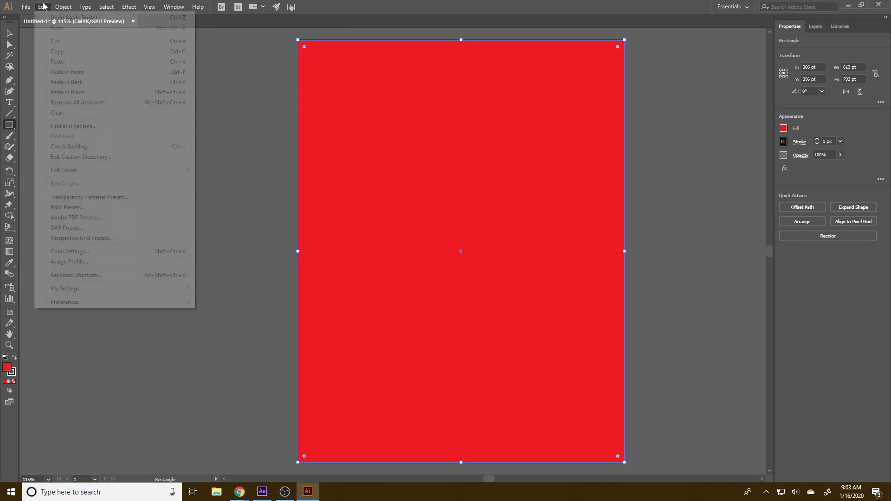
pyautogui.moveTo(65, 302)
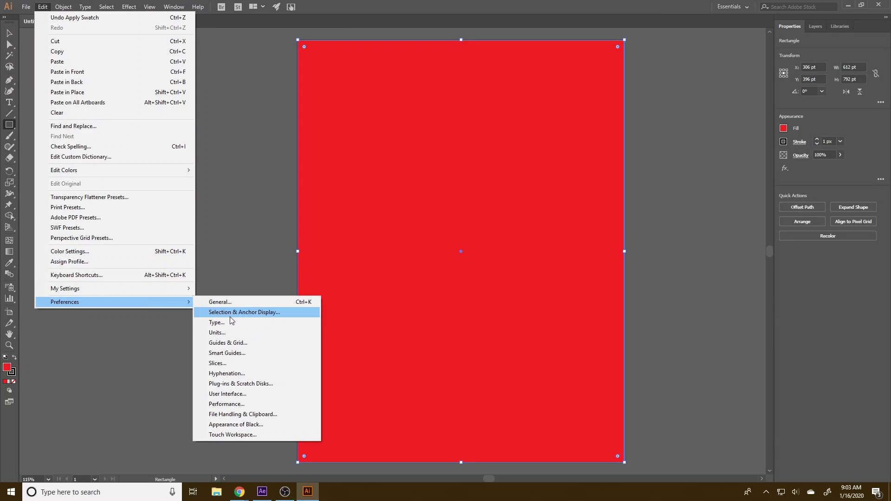
pyautogui.click(235, 332)
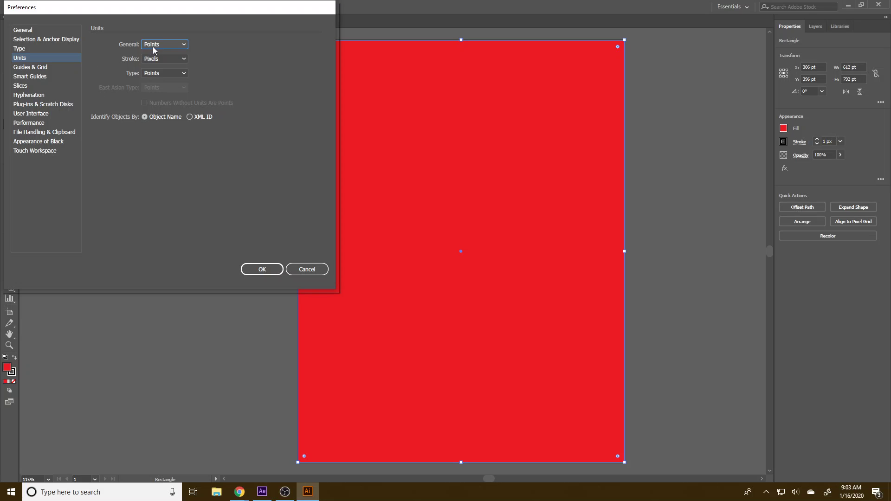
pyautogui.click(154, 50)
pyautogui.click(159, 75)
pyautogui.click(269, 269)
# Step: Resize the red rectangle to 8 in wide and 10.5 in high, keeping it centred on the artboard
pyautogui.click(861, 67)
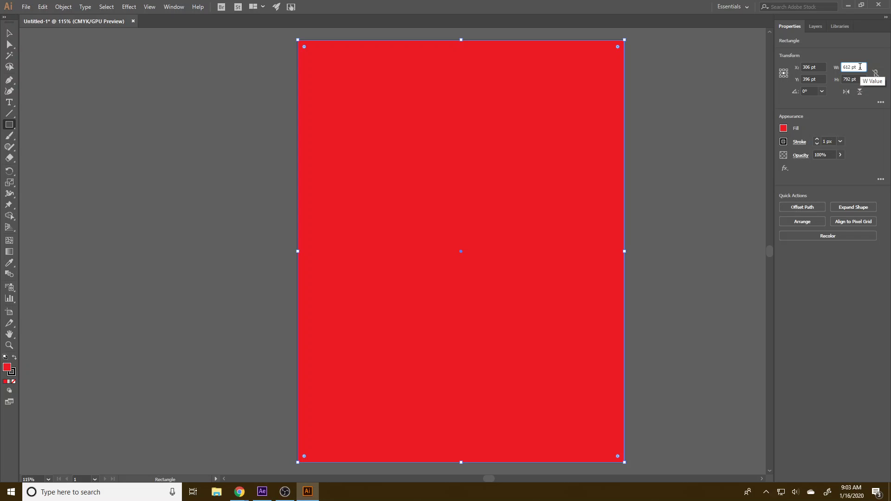
pyautogui.tripleClick(860, 66)
pyautogui.write('8')
pyautogui.press('Return')
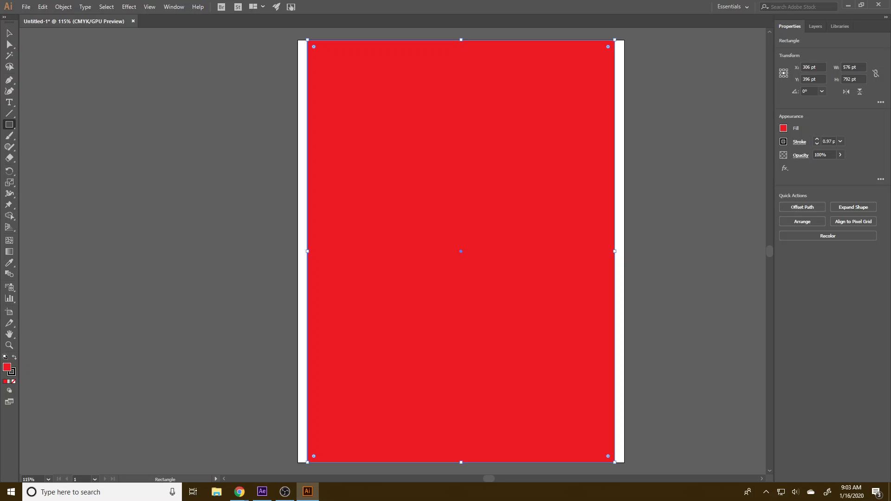
pyautogui.doubleClick(847, 80)
pyautogui.write('1')
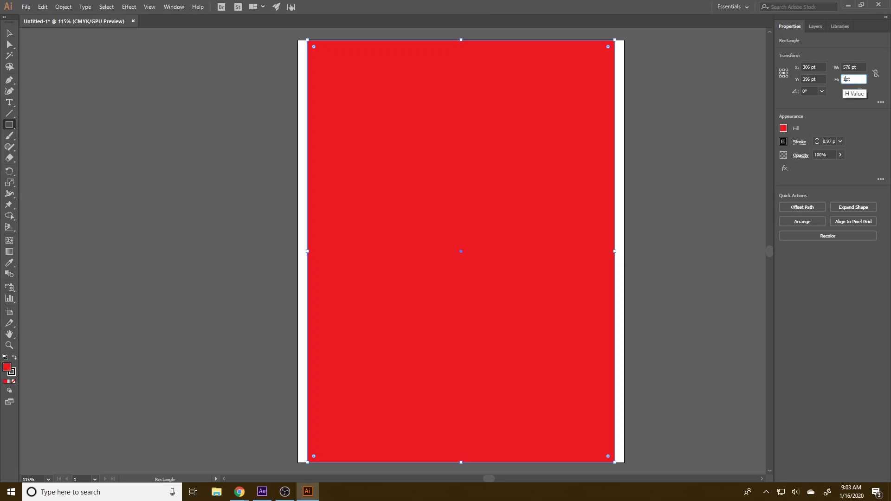
pyautogui.write('0.5in')
pyautogui.press('Return')
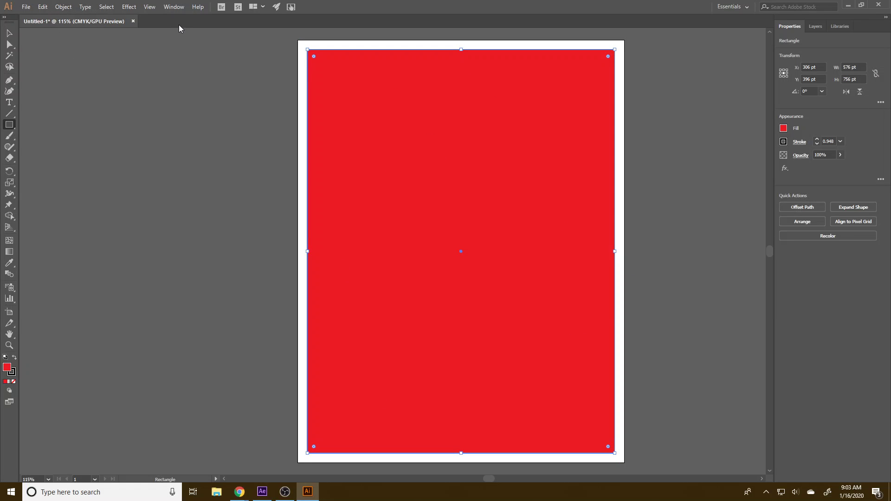
# Step: Show the rulers and place guides along all four edges of the red rectangle
pyautogui.click(149, 7)
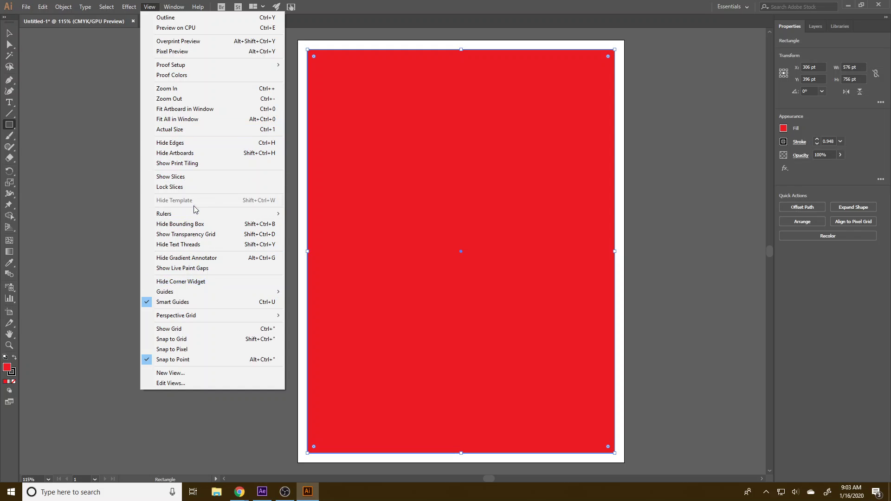
pyautogui.moveTo(195, 213)
pyautogui.click(314, 214)
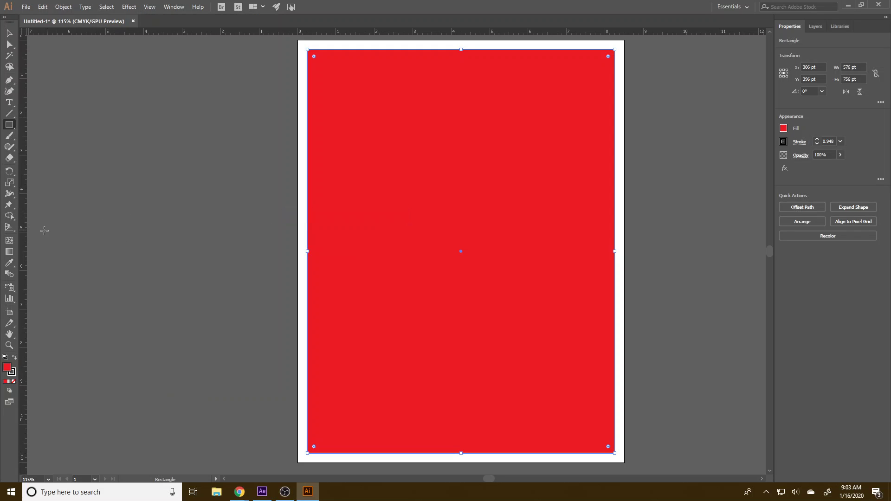
pyautogui.moveTo(260, 240); pyautogui.dragTo(308, 235)
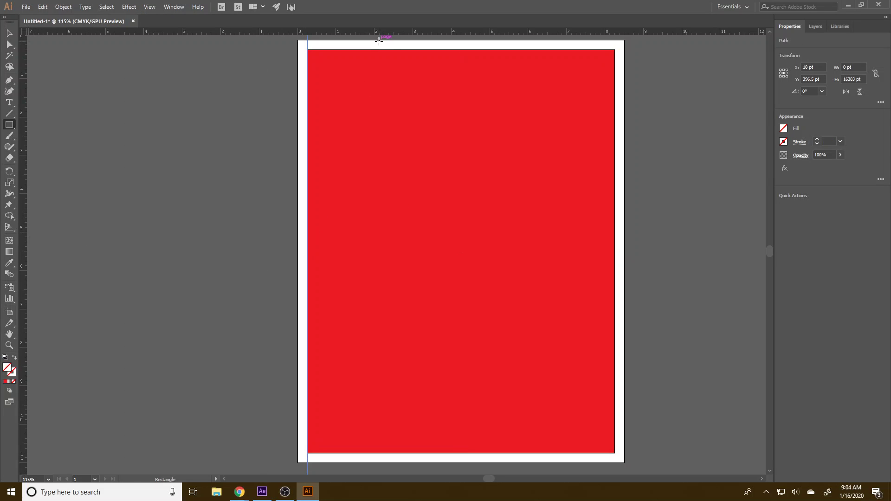
pyautogui.moveTo(385, 34); pyautogui.dragTo(387, 49)
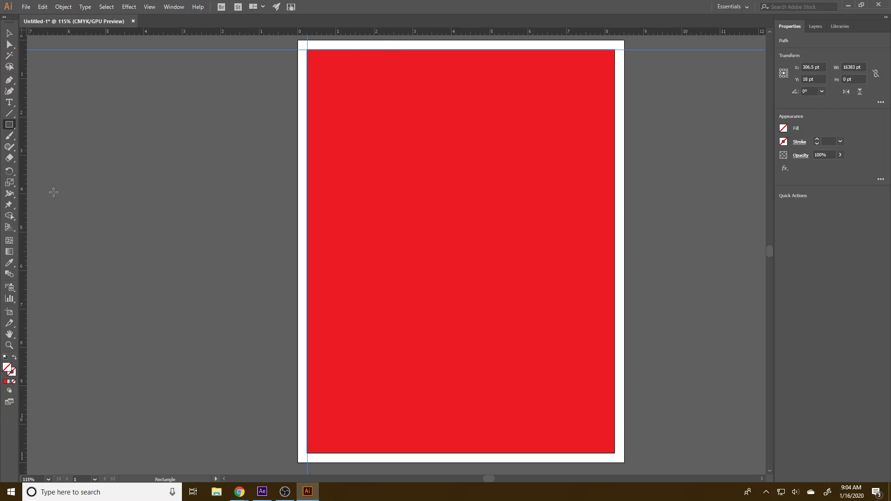
pyautogui.moveTo(488, 185); pyautogui.dragTo(615, 190)
pyautogui.click(356, 48)
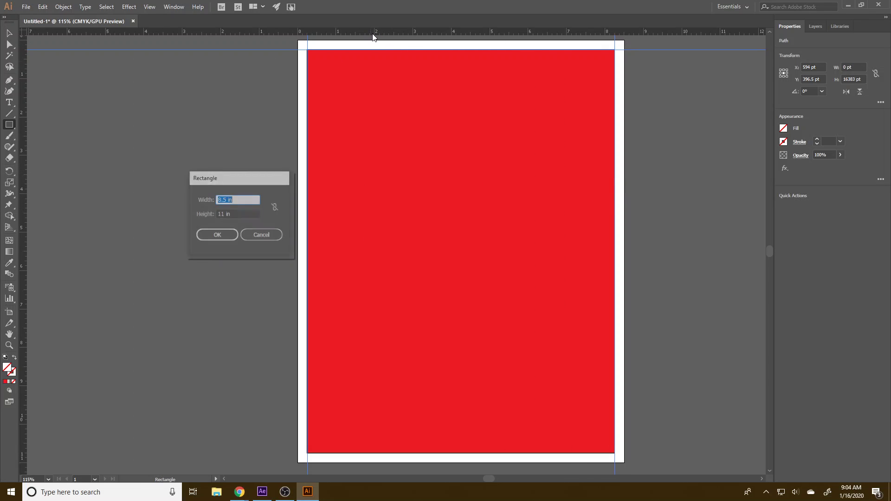
pyautogui.click(263, 235)
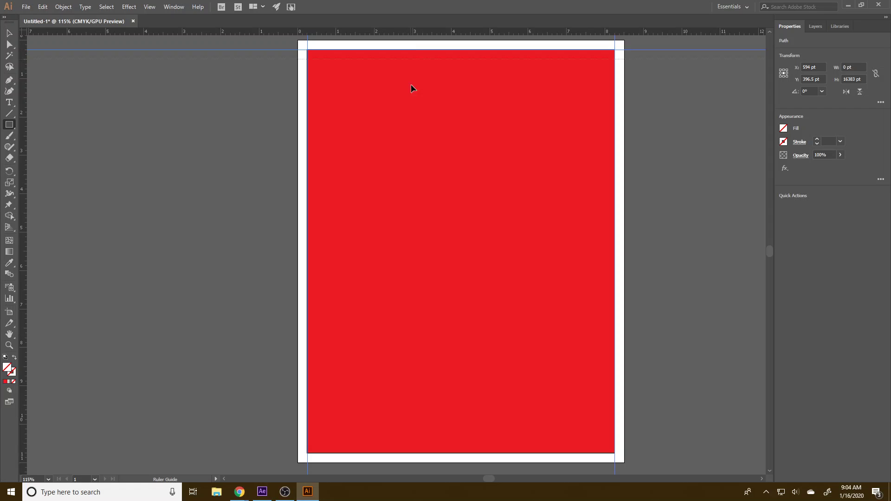
pyautogui.moveTo(439, 460); pyautogui.dragTo(445, 453)
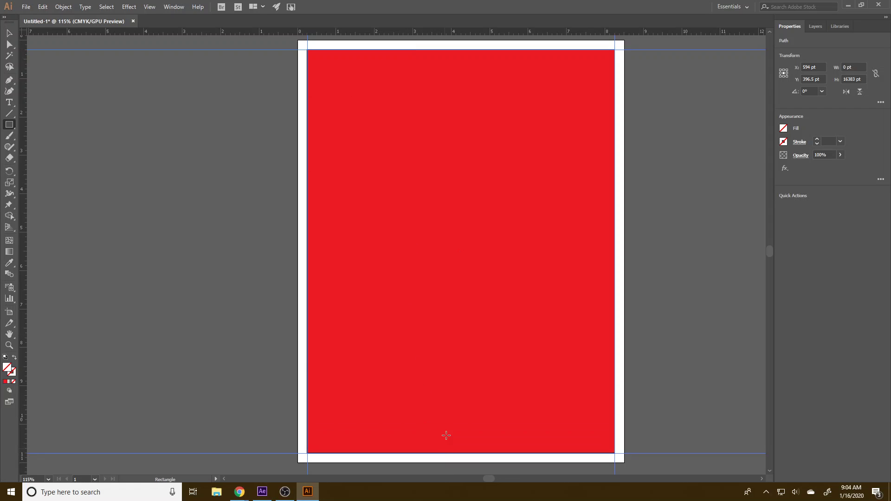
# Step: Delete the red rectangle, leaving the margin guides in place
pyautogui.press('v')
pyautogui.click(453, 370)
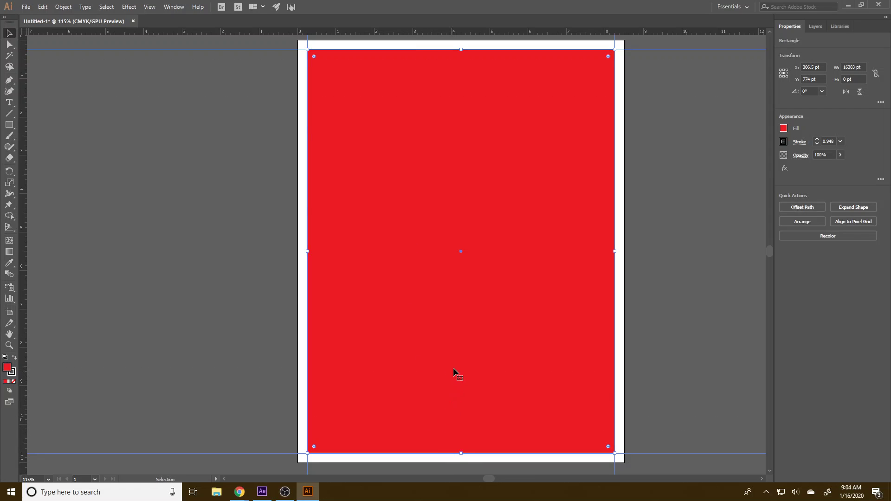
pyautogui.press('Delete')
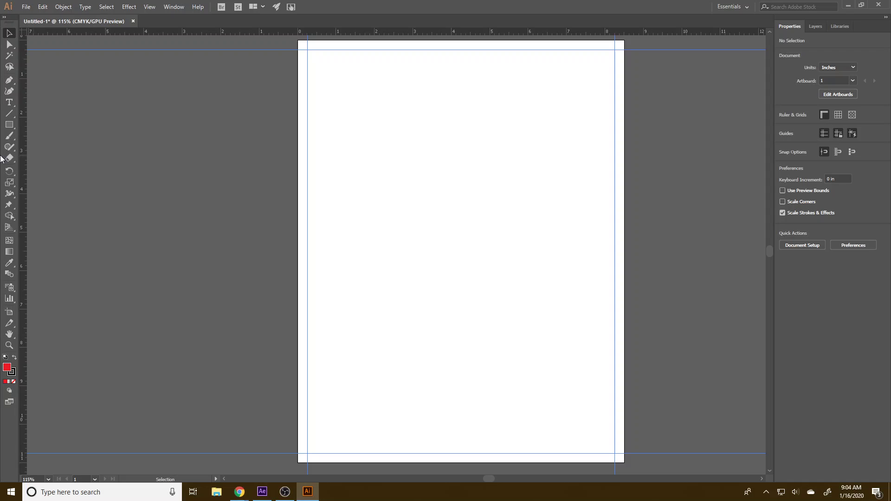
# Step: Draw a red rectangle about 1.75 × 2.05 in on the artboard's upper right and round its corners
pyautogui.moveTo(15, 128); pyautogui.dragTo(34, 129)
pyautogui.moveTo(504, 126); pyautogui.dragTo(572, 205)
pyautogui.moveTo(509, 131); pyautogui.dragTo(516, 136)
# Step: Create two nested inner copies of the rounded rectangle with Offset Path, each at -0.1389 in with Miter joins
pyautogui.click(811, 207)
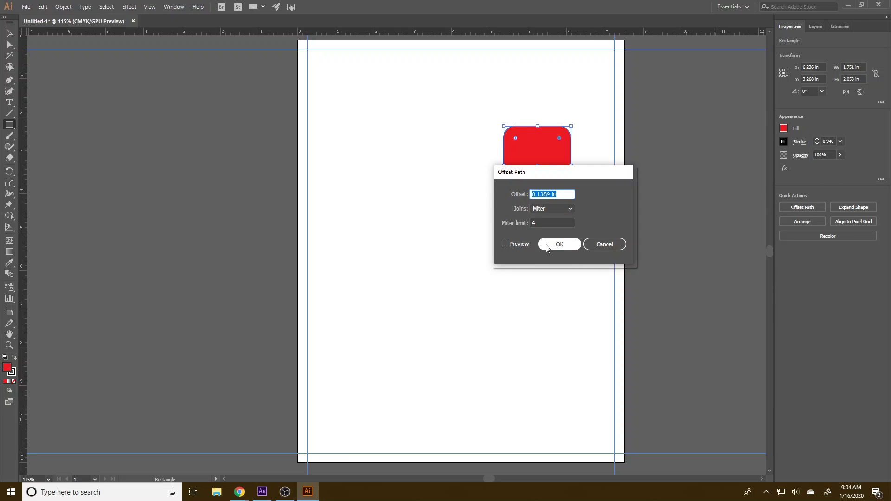
pyautogui.write('-')
pyautogui.write('5 pc')
pyautogui.write('-10')
pyautogui.click(546, 244)
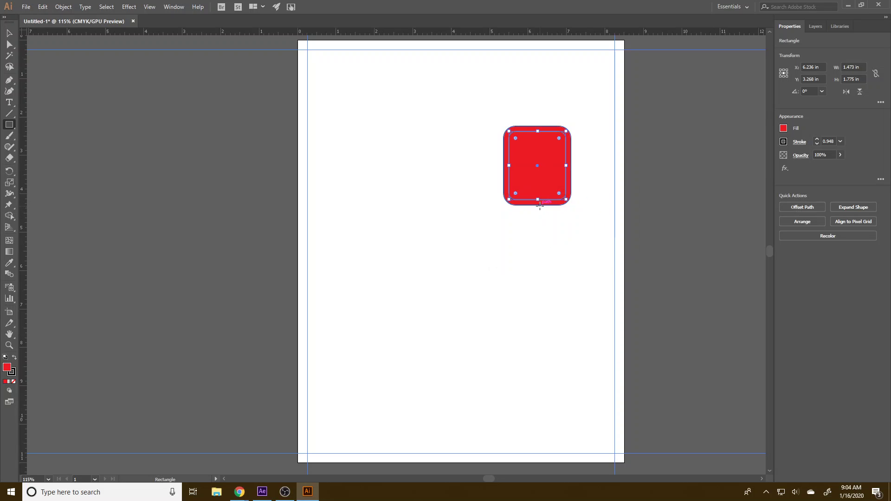
pyautogui.click(787, 207)
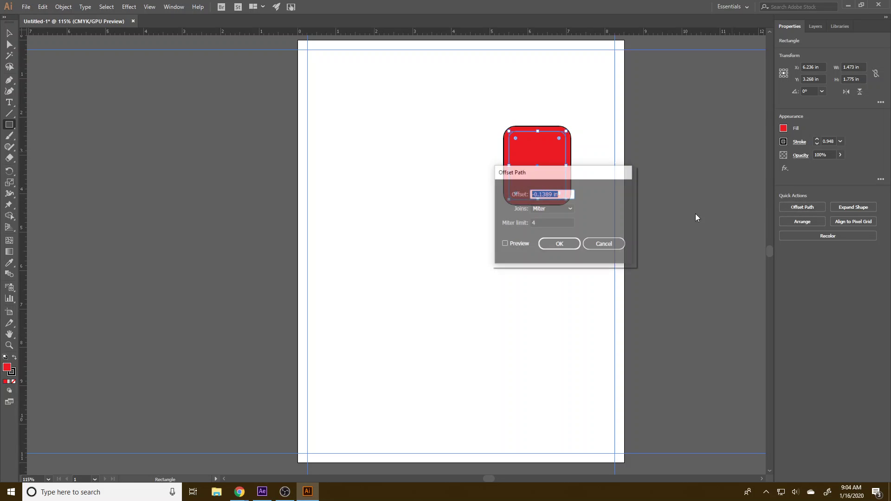
pyautogui.click(555, 245)
# Step: Select all three nested rectangles and apply Pathfinder Exclude to cut out the middle band
pyautogui.moveTo(581, 228)
pyautogui.mouseDown()
pyautogui.moveTo(484, 94)
pyautogui.moveTo(494, 115)
pyautogui.mouseUp()
pyautogui.hotkey('ctrl', 'z')
pyautogui.press('v')
pyautogui.moveTo(582, 212); pyautogui.dragTo(536, 115)
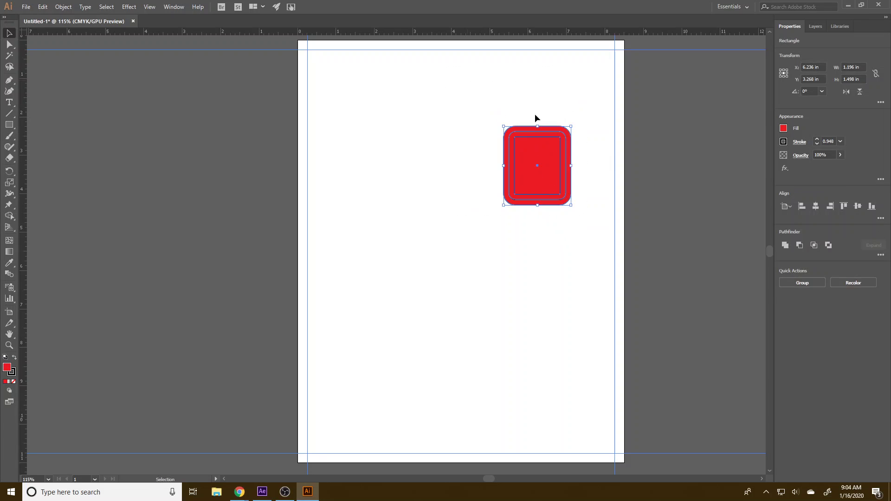
pyautogui.click(829, 245)
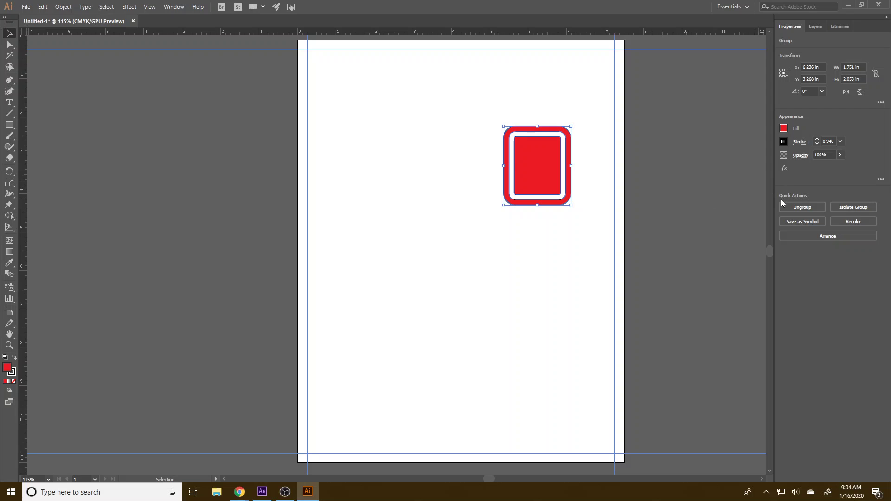
# Step: Remove the black stroke from the red badge group by setting it to None
pyautogui.click(783, 142)
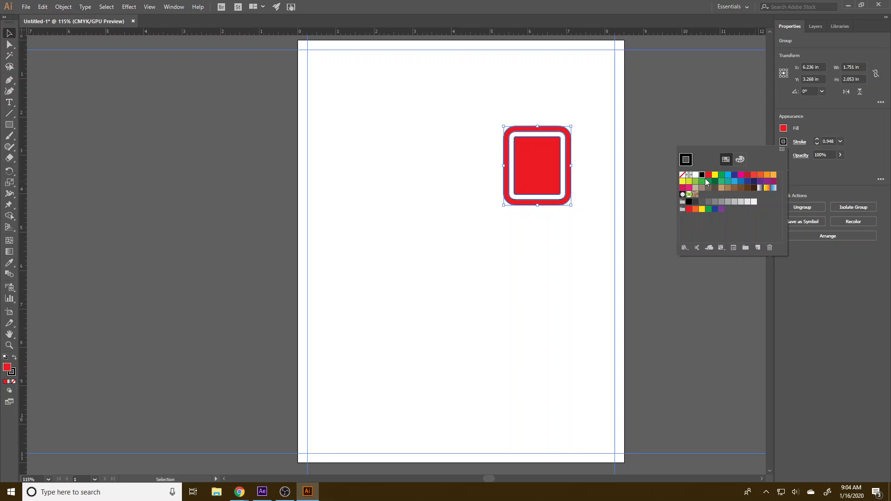
pyautogui.click(683, 175)
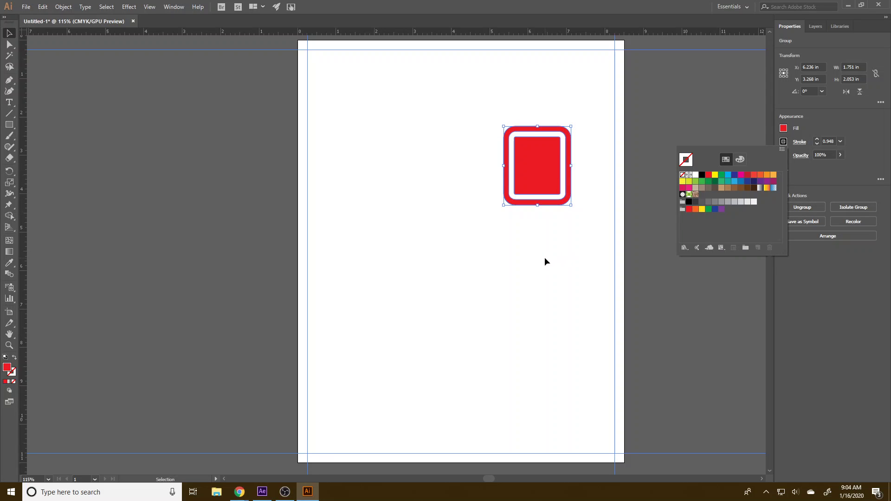
pyautogui.press('Escape')
# Step: Add three-line point text on the inner red rectangle with the surname, "graphic" and "design" on separate lines
pyautogui.scroll(3, 589, 236)
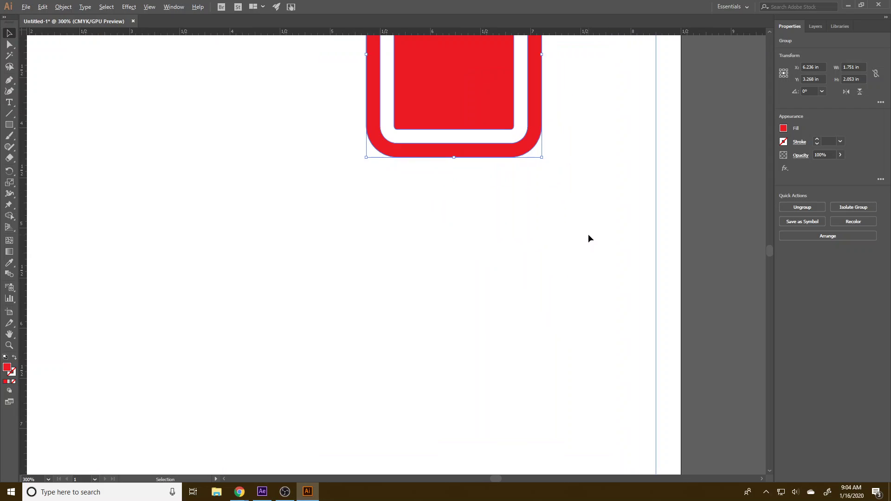
pyautogui.moveTo(519, 203); pyautogui.dragTo(534, 320)
pyautogui.press('t')
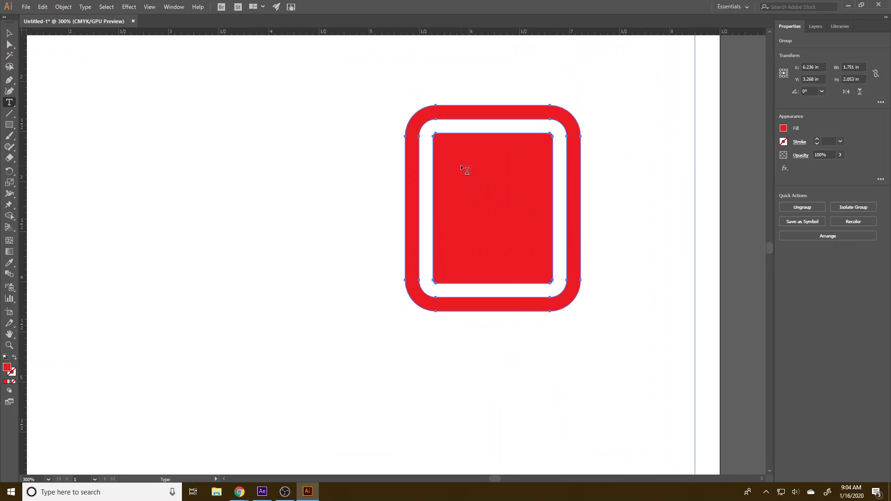
pyautogui.click(458, 160)
pyautogui.write('lobello')
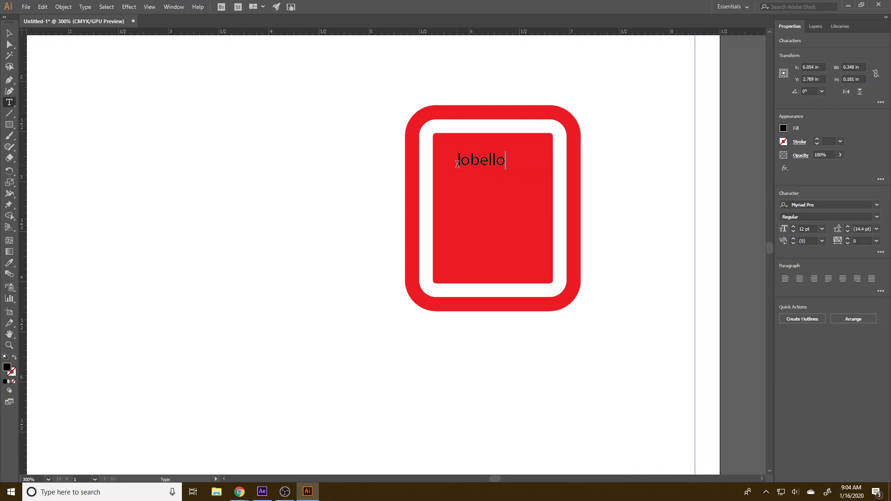
pyautogui.press('Return')
pyautogui.write('graphic')
pyautogui.press('Return')
pyautogui.write('design')
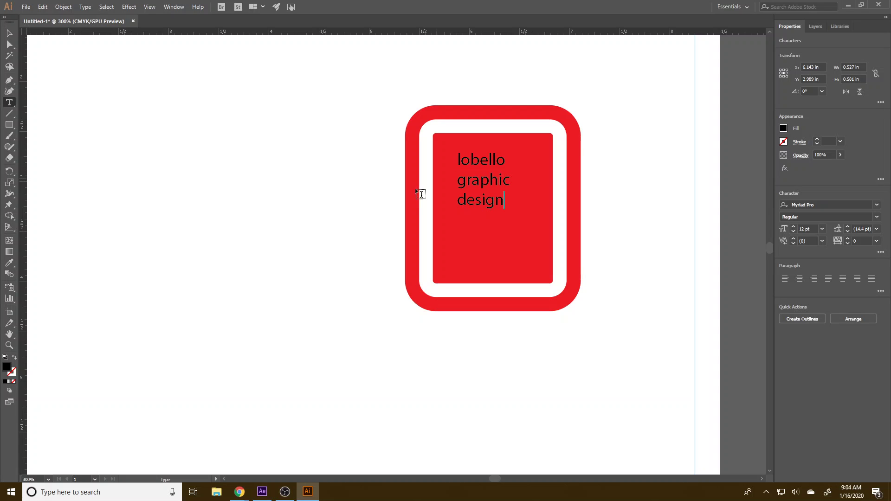
pyautogui.press('Escape')
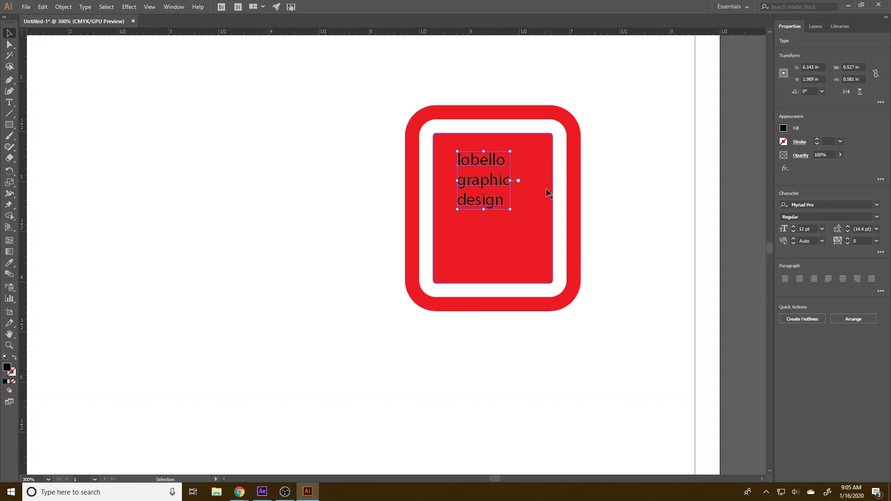
# Step: Change the font of all three lines of the badge text to BigNoodleTitling
pyautogui.press('t')
pyautogui.click(448, 166)
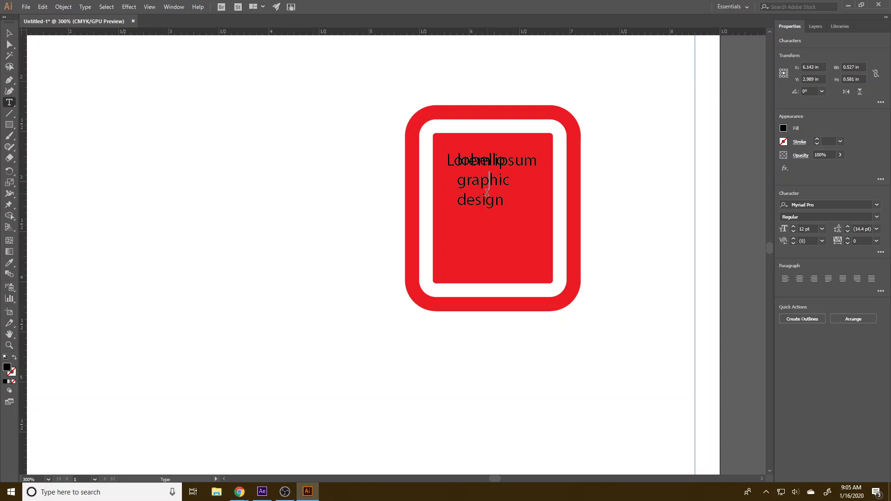
pyautogui.hotkey('ctrl', 'z')
pyautogui.moveTo(504, 204); pyautogui.dragTo(457, 158)
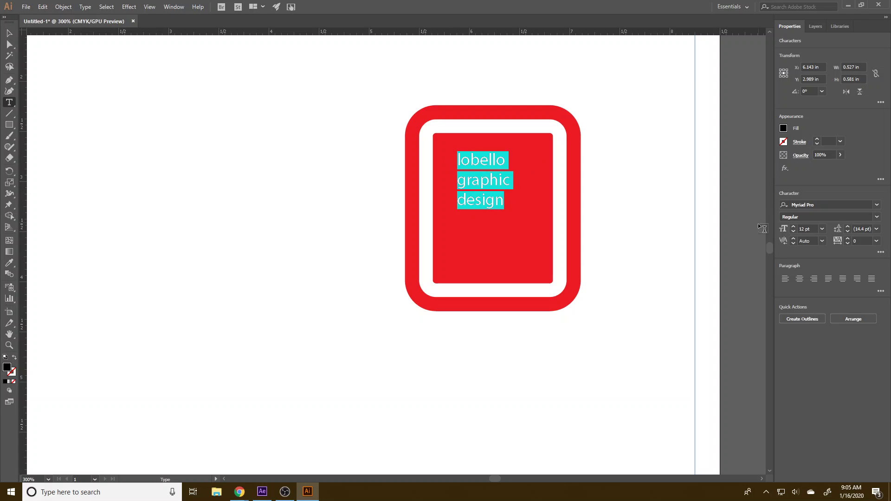
pyautogui.click(878, 207)
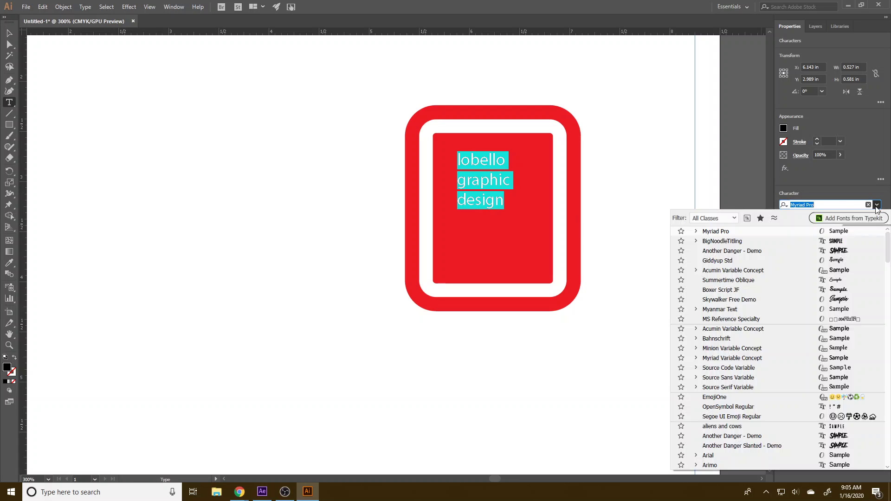
pyautogui.click(822, 241)
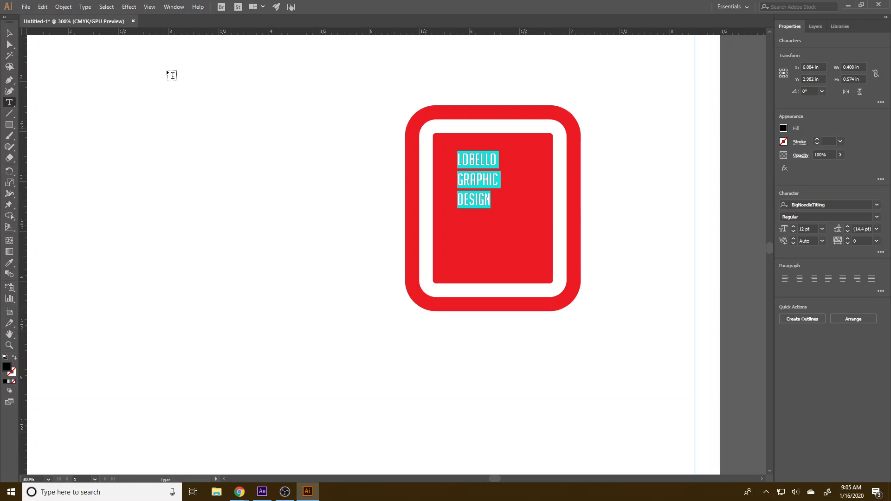
# Step: Set the font size of the word "design" in the badge text to 15 pt
pyautogui.doubleClick(481, 197)
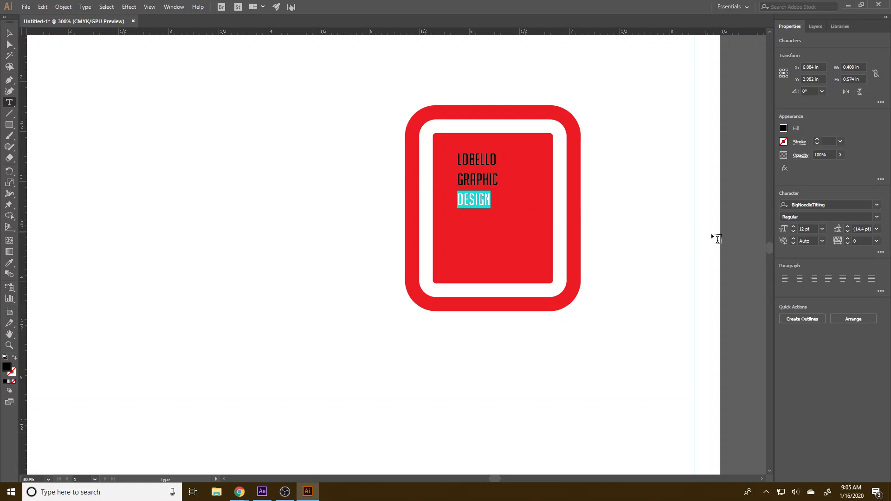
pyautogui.click(793, 227)
pyautogui.click(793, 227)
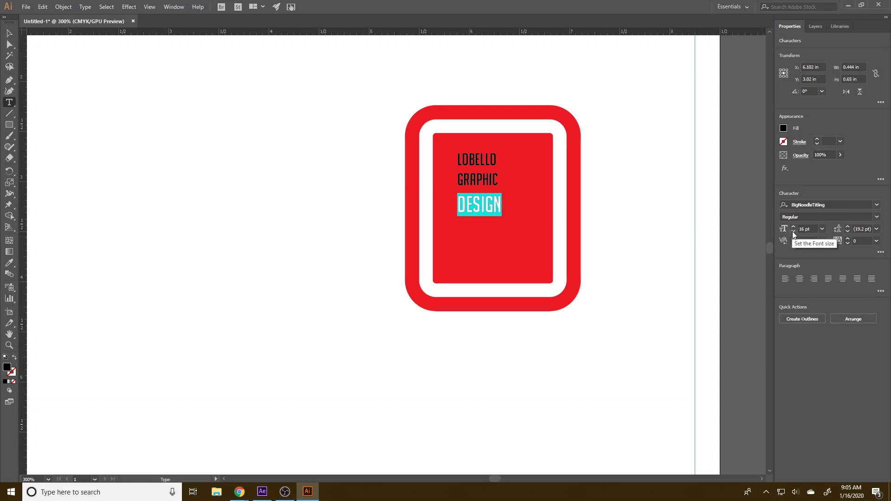
pyautogui.click(793, 226)
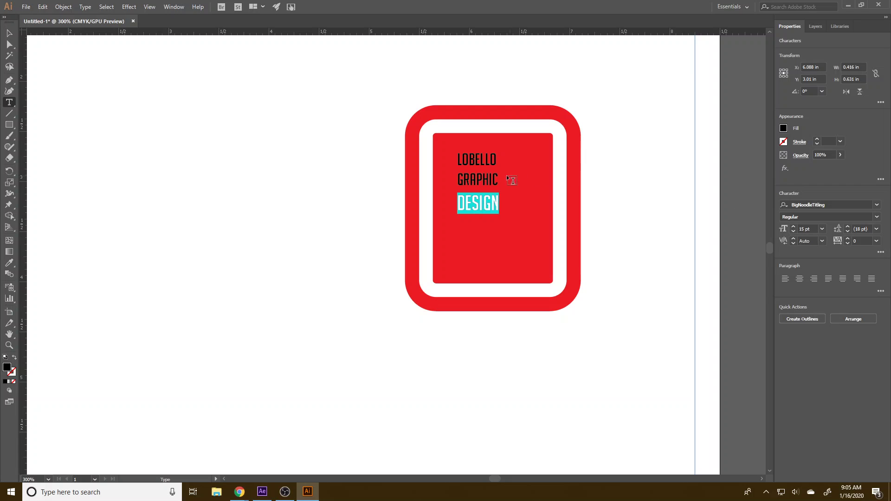
# Step: Loosen the surname line's tracking to match the width of the other lines, and set the tracking of "graphic" to 3
pyautogui.doubleClick(478, 158)
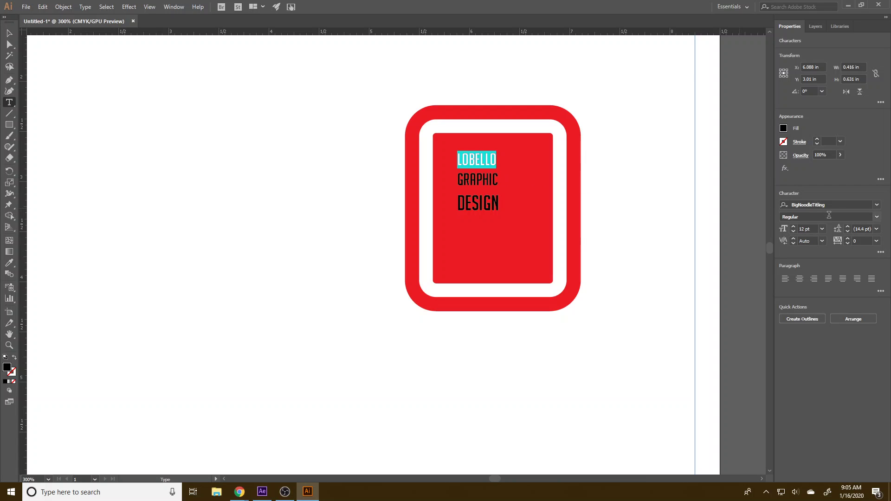
pyautogui.click(849, 239)
pyautogui.click(849, 239)
pyautogui.click(849, 239)
pyautogui.click(849, 239)
pyautogui.click(849, 239)
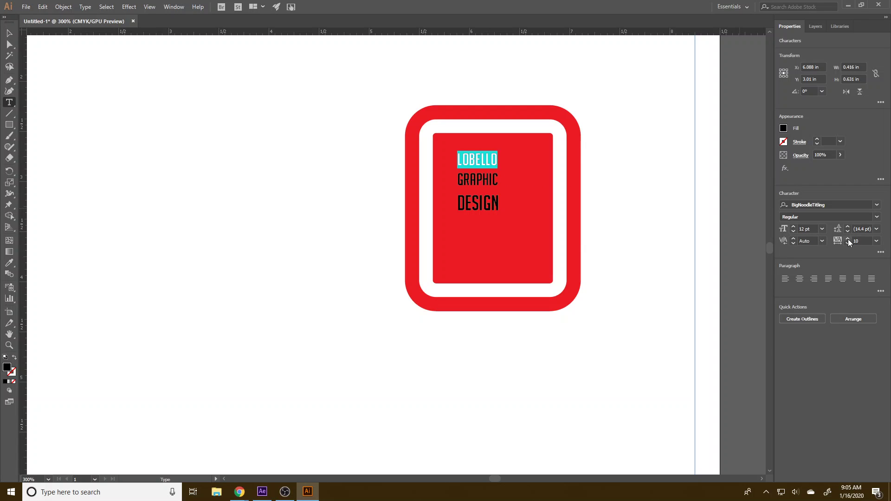
pyautogui.doubleClick(481, 173)
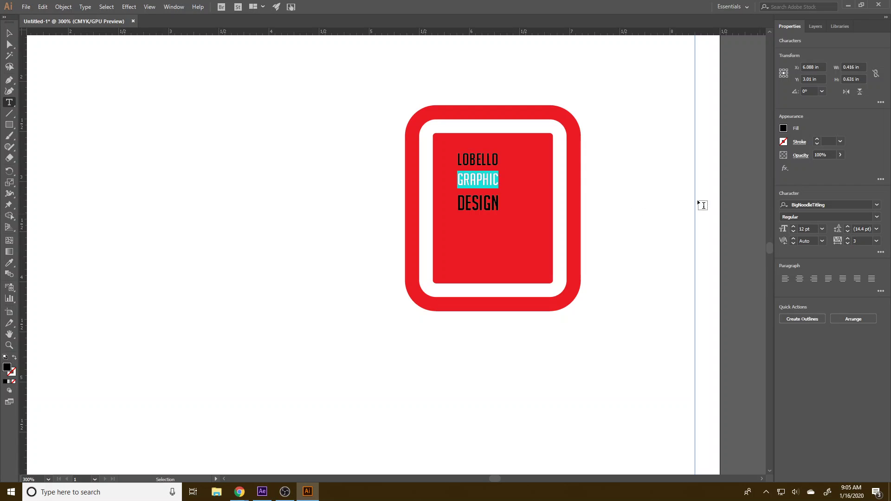
pyautogui.press('Escape')
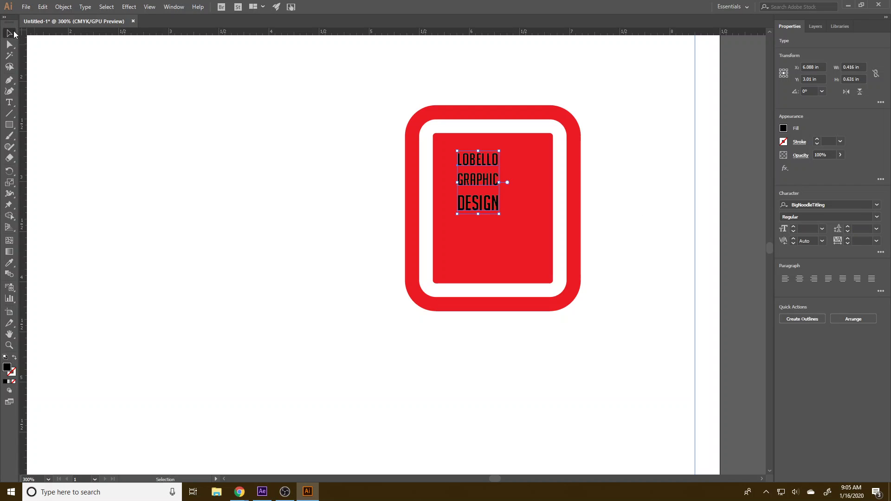
pyautogui.press('t')
pyautogui.click(484, 203)
pyautogui.write('t')
pyautogui.doubleClick(483, 202)
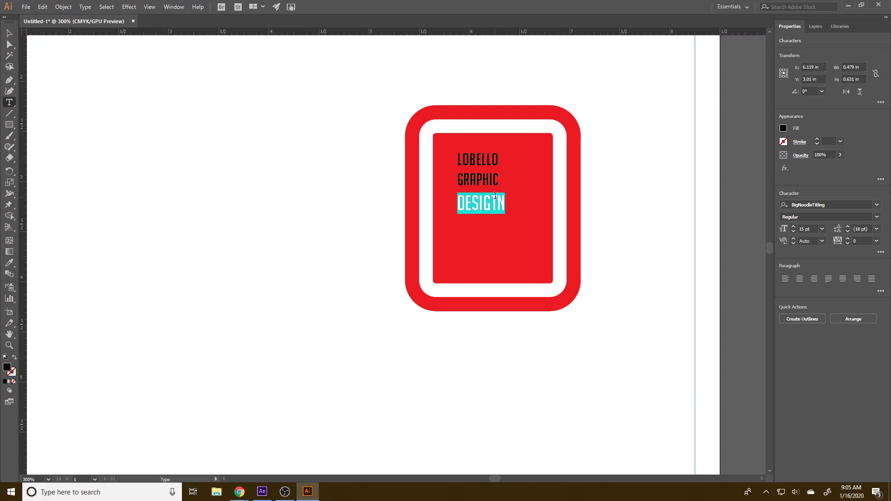
pyautogui.hotkey('ctrl', 'z')
# Step: Set the leading of the word "design" to 13 pt so it sits closer under "graphic"
pyautogui.doubleClick(487, 199)
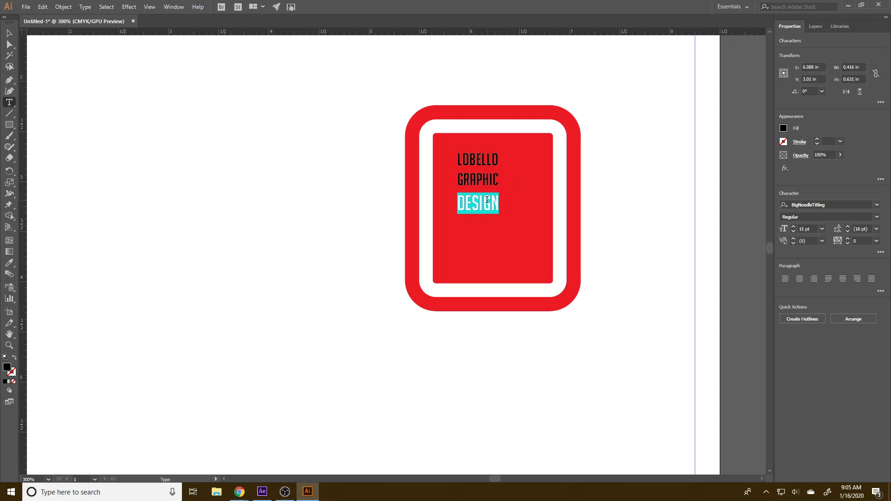
pyautogui.click(847, 226)
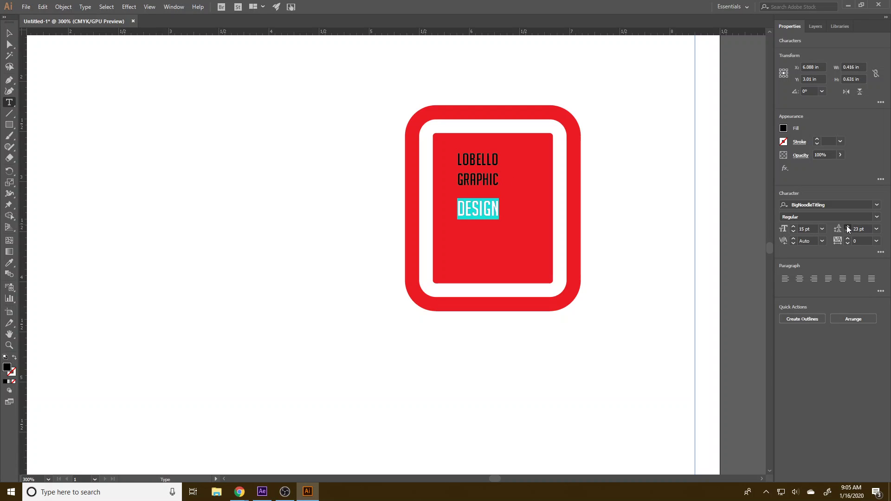
pyautogui.click(850, 233)
pyautogui.click(850, 233)
pyautogui.click(850, 233)
pyautogui.click(850, 234)
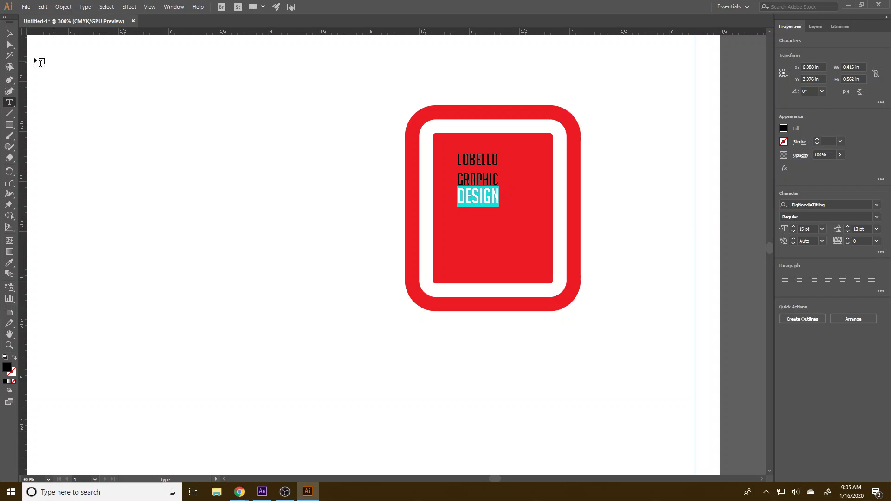
# Step: Enlarge the three-line text to about 0.82 by 1.1 in and center both text and badge on the artboard, horizontally and vertically
pyautogui.click(9, 33)
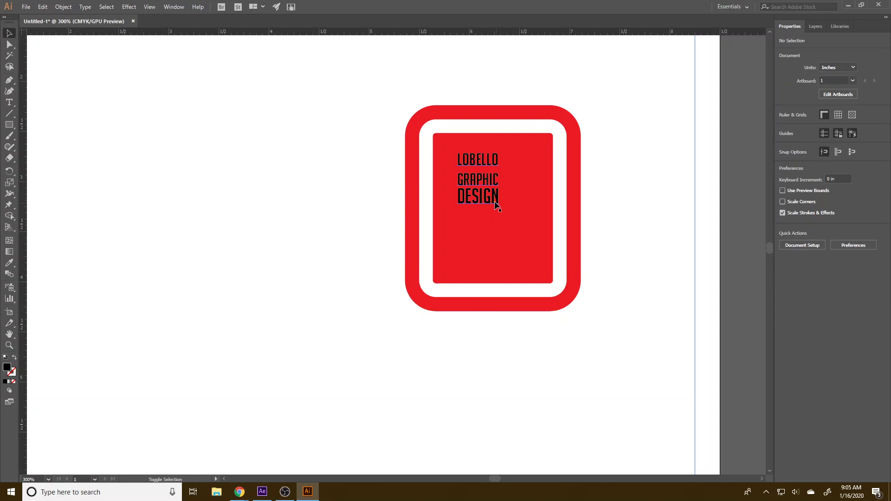
pyautogui.moveTo(499, 207); pyautogui.dragTo(544, 271)
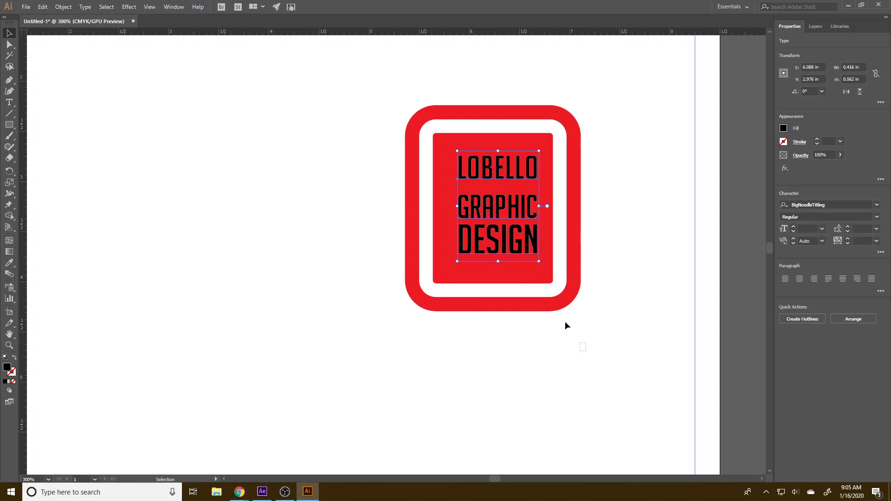
pyautogui.moveTo(584, 351); pyautogui.dragTo(403, 103)
pyautogui.click(816, 210)
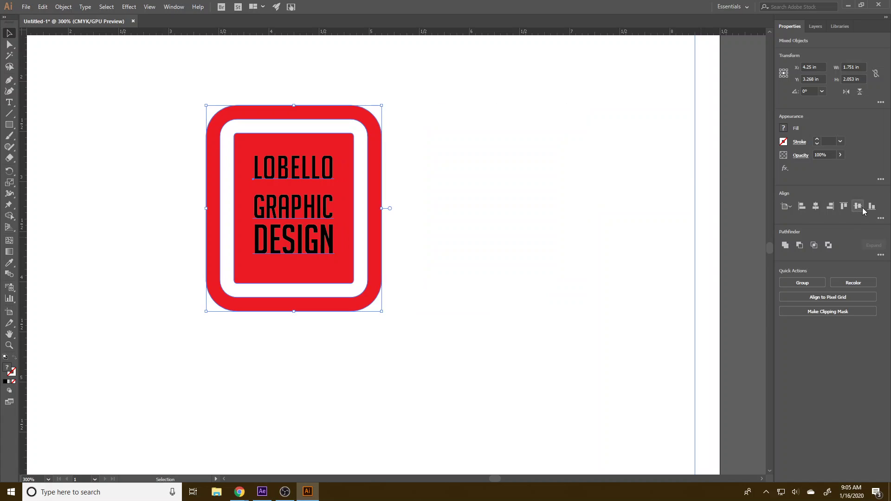
pyautogui.click(859, 207)
pyautogui.click(411, 400)
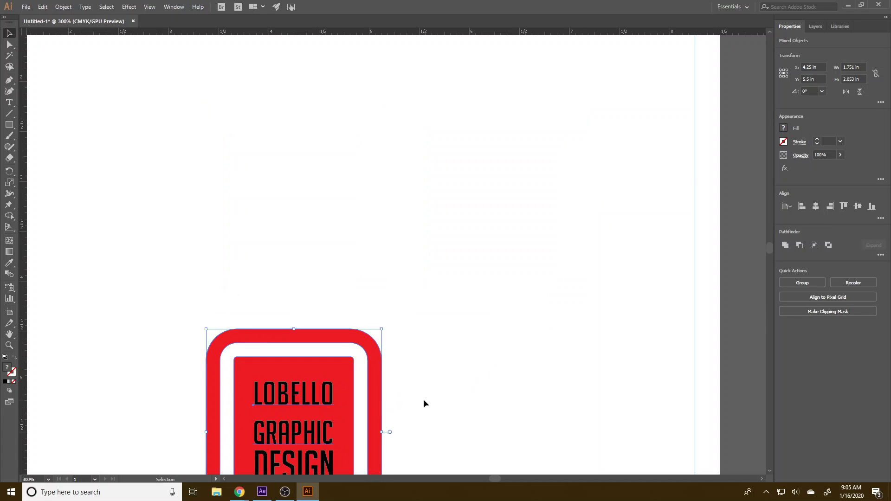
# Step: Convert the badge text to outlines and cut it out of the inner red rectangle with Pathfinder Minus Front
pyautogui.click(293, 394)
pyautogui.click(85, 6)
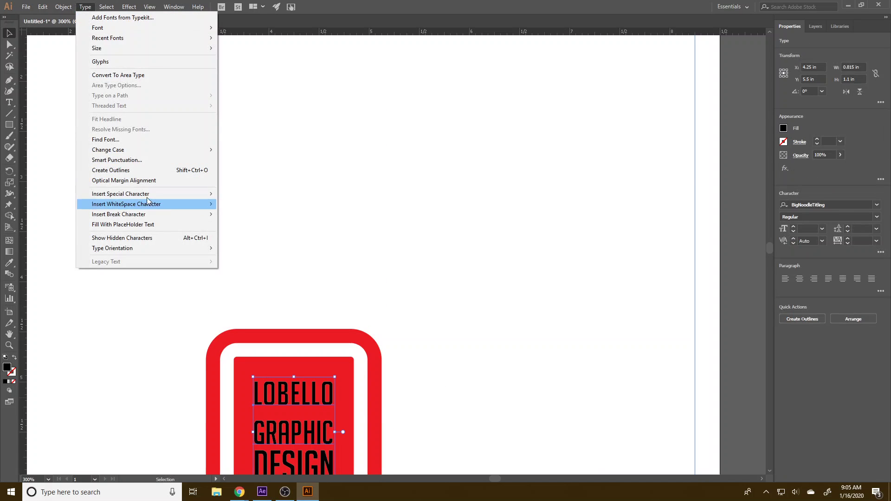
pyautogui.click(133, 170)
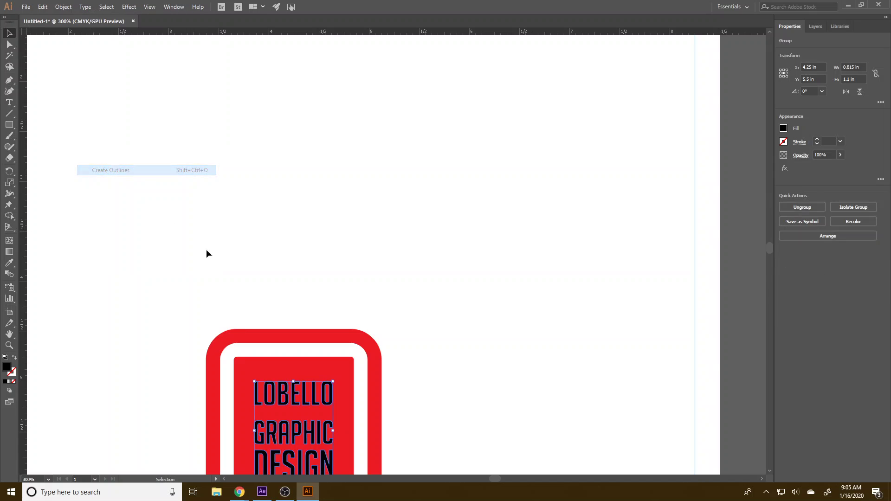
pyautogui.keyDown('shift'); pyautogui.click(344, 376); pyautogui.keyUp('shift')
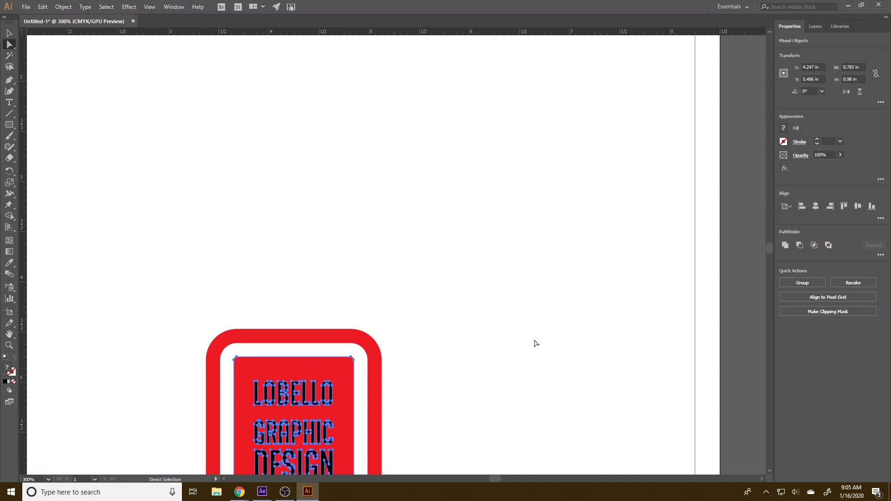
pyautogui.click(800, 245)
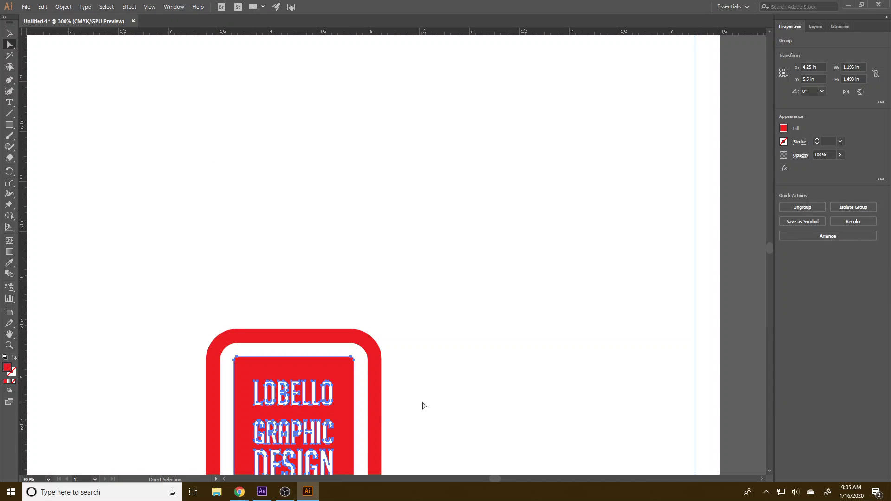
# Step: Try moving the lettered inner rectangle and the outer ring separately across the artboard, undoing the moves
pyautogui.press('v')
pyautogui.moveTo(312, 415); pyautogui.dragTo(576, 139)
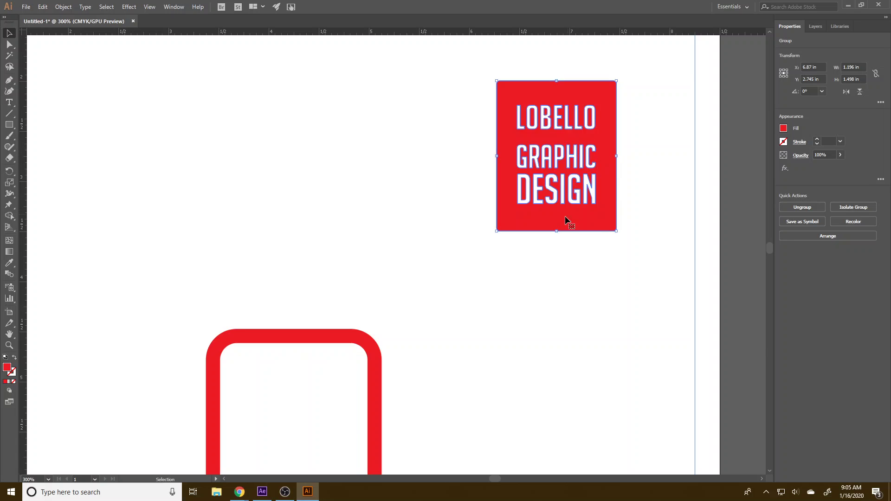
pyautogui.hotkey('ctrl', 'z')
pyautogui.moveTo(602, 165); pyautogui.dragTo(680, 90)
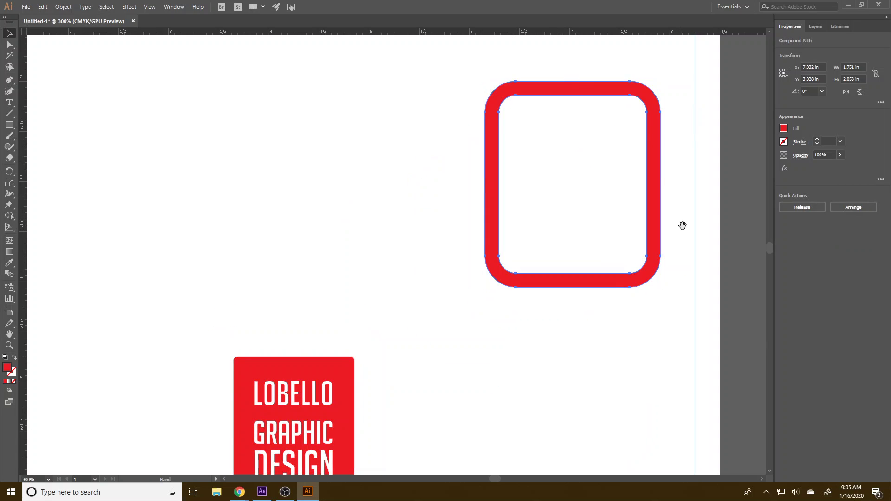
pyautogui.scroll(2, 680, 224)
pyautogui.hotkey('ctrl', '8')
pyautogui.press('z')
pyautogui.hotkey('ctrl', 'z')
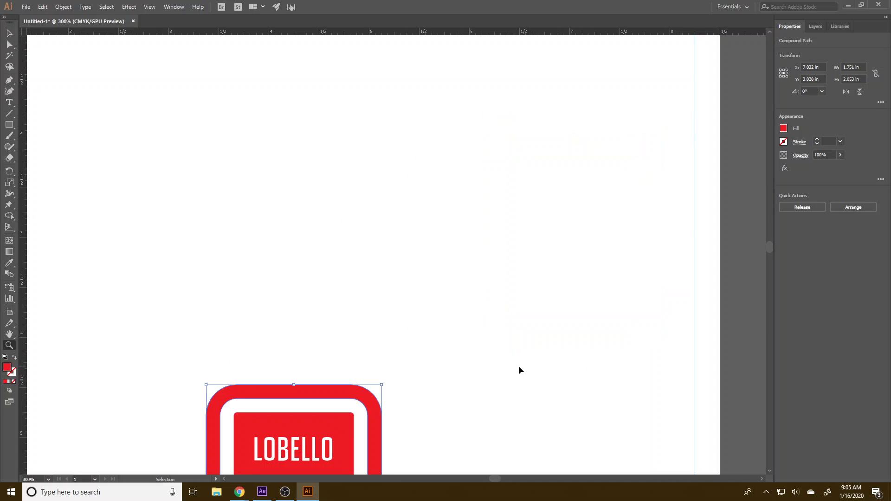
# Step: Try moving the lettered inner rectangle upward on its own out of the ring, and undo the move
pyautogui.click(483, 388)
pyautogui.press('v')
pyautogui.scroll(-6, 340, 394)
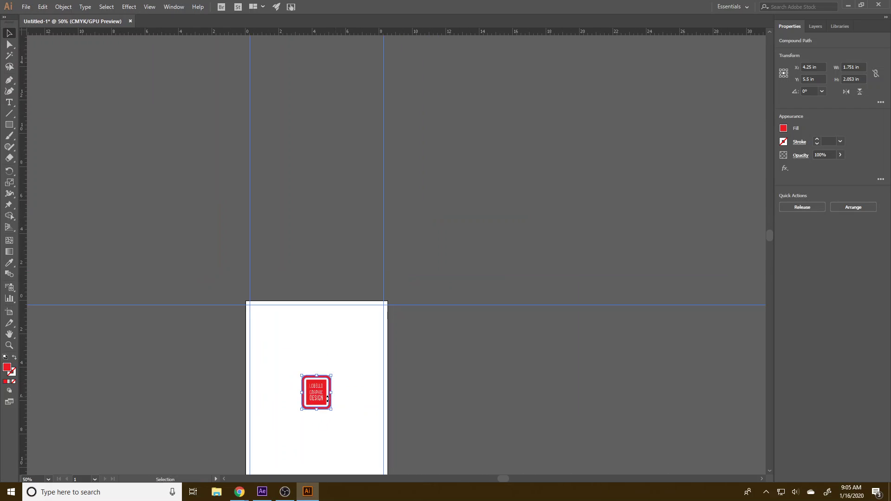
pyautogui.moveTo(364, 372); pyautogui.dragTo(429, 308)
pyautogui.scroll(4, 430, 308)
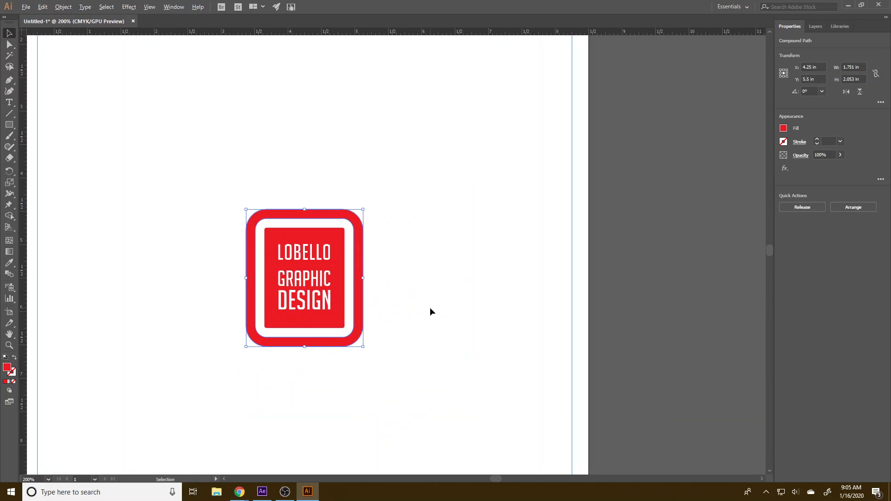
pyautogui.scroll(-2, 430, 307)
pyautogui.click(442, 314)
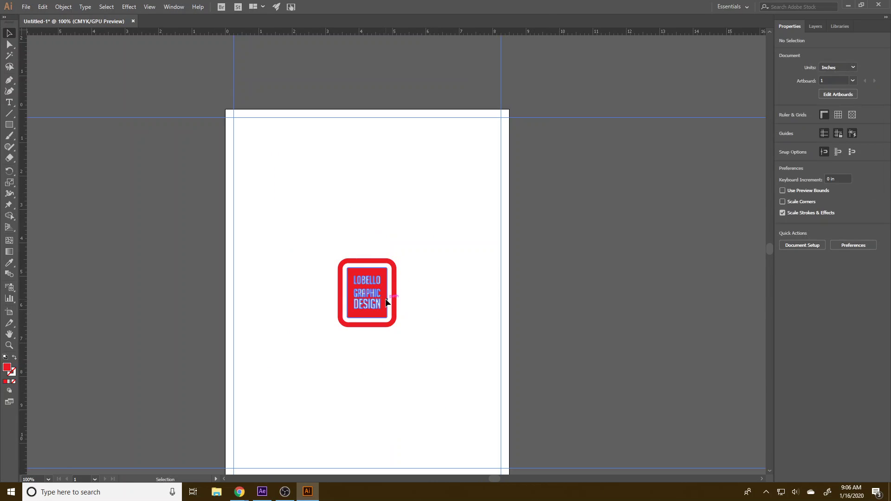
pyautogui.moveTo(381, 301); pyautogui.dragTo(398, 255)
pyautogui.hotkey('ctrl', 'z')
# Step: Group the ring and lettered rectangle, and place the badge in the page's upper-right corner against the margin guides
pyautogui.moveTo(423, 346); pyautogui.dragTo(363, 271)
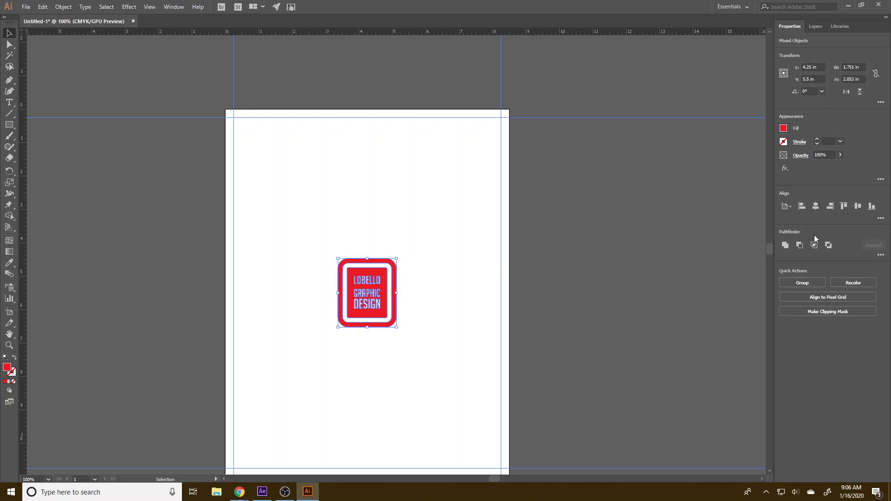
pyautogui.hotkey('ctrl', 'g')
pyautogui.moveTo(439, 299); pyautogui.dragTo(484, 172)
pyautogui.click(431, 215)
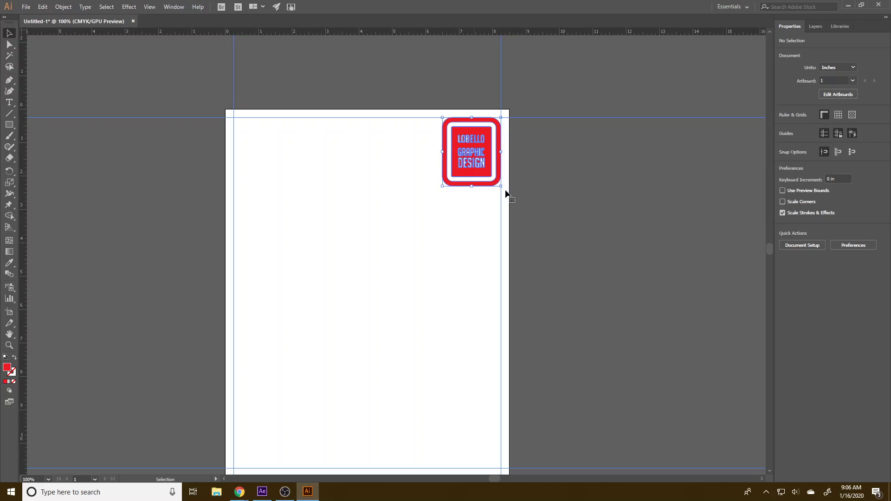
# Step: Change the fill of the grouped badge to the black swatch and deselect it
pyautogui.click(498, 183)
pyautogui.click(784, 129)
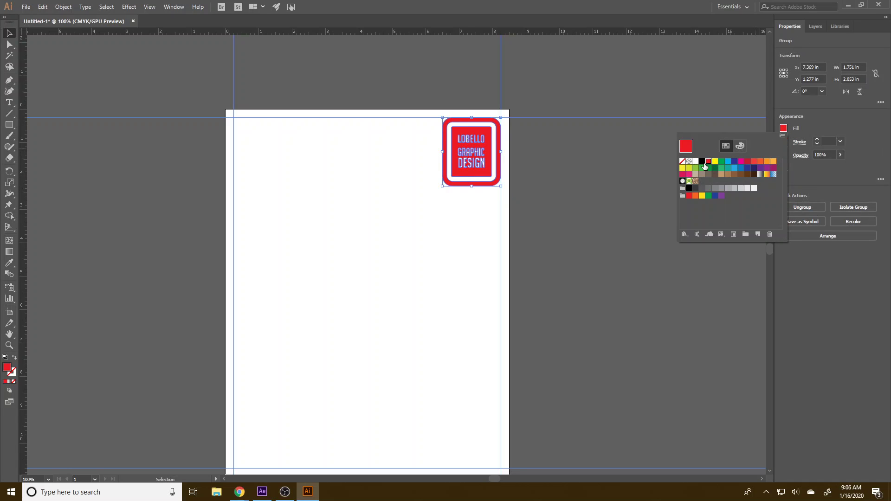
pyautogui.click(701, 164)
pyautogui.click(333, 237)
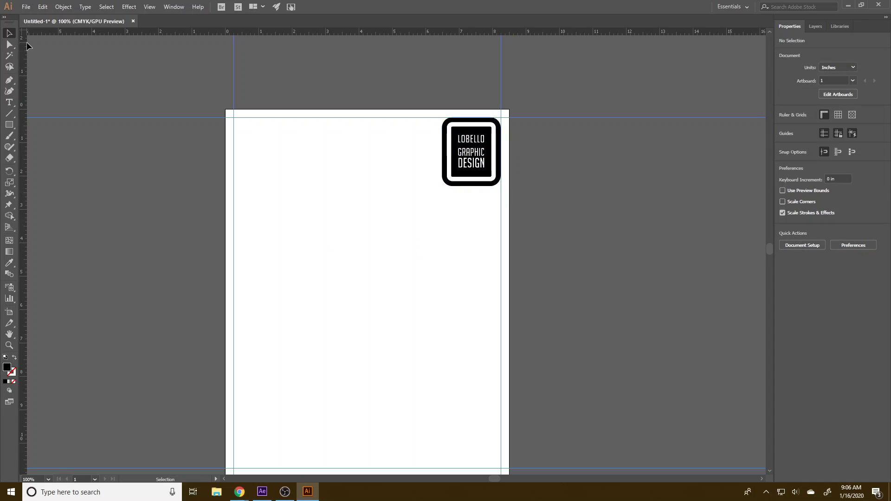
# Step: Add the point text "INVOICE" near the page's upper-left corner
pyautogui.click(9, 102)
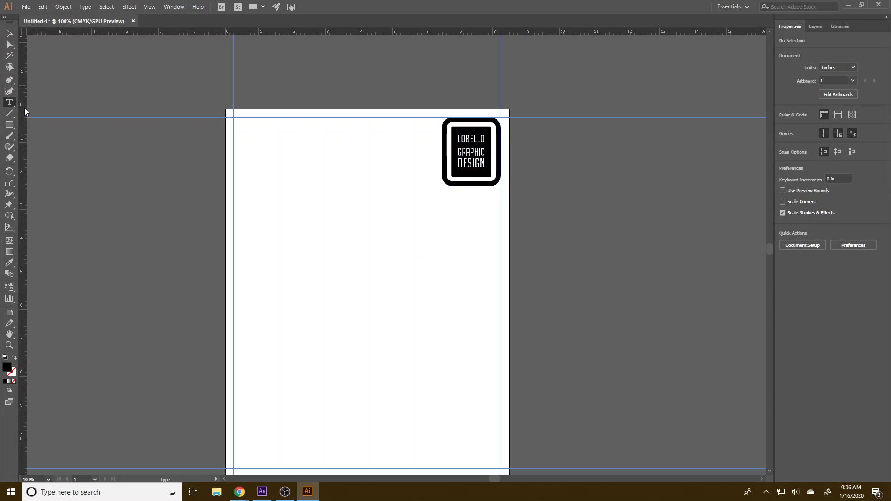
pyautogui.click(247, 139)
pyautogui.write('IVA')
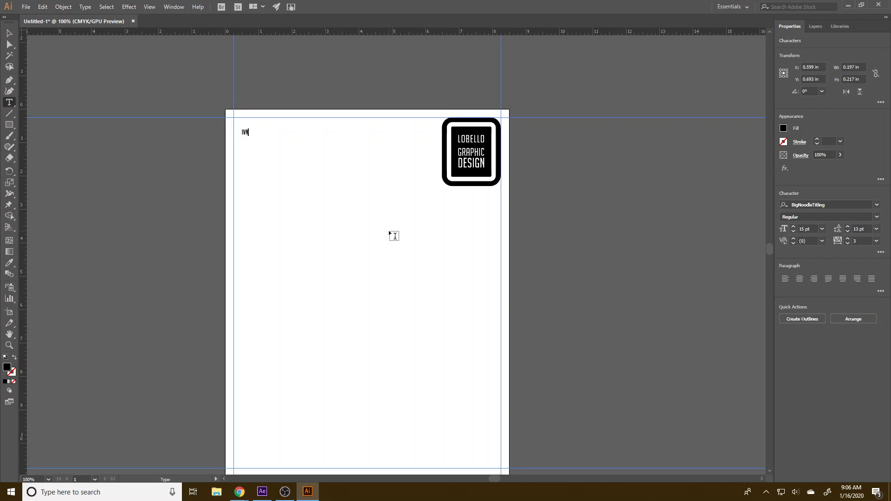
pyautogui.write('VOICE')
pyautogui.press('Escape')
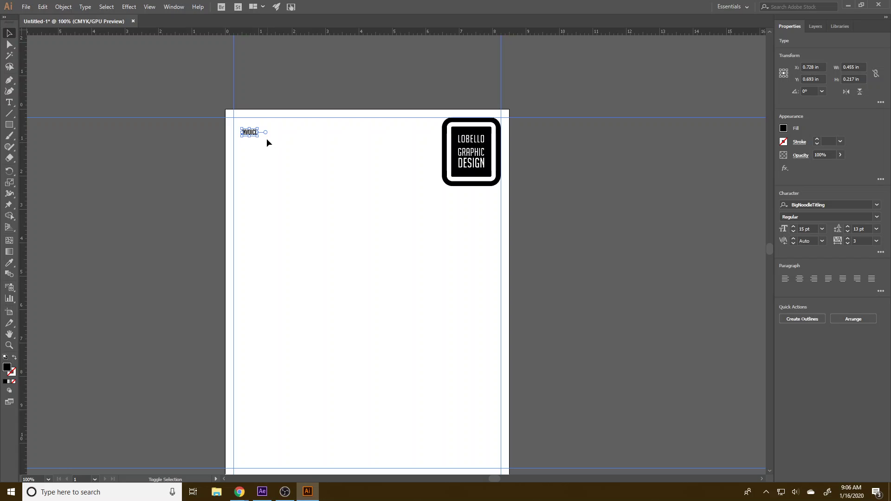
# Step: Enlarge the INVOICE heading to about 69 pt and align it with the upper-left margin guides
pyautogui.moveTo(257, 135); pyautogui.dragTo(312, 182)
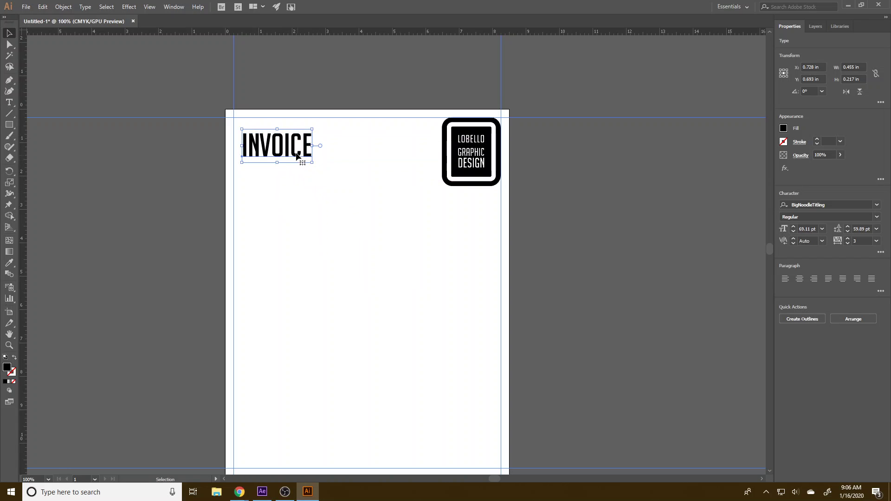
pyautogui.moveTo(295, 150); pyautogui.dragTo(287, 136)
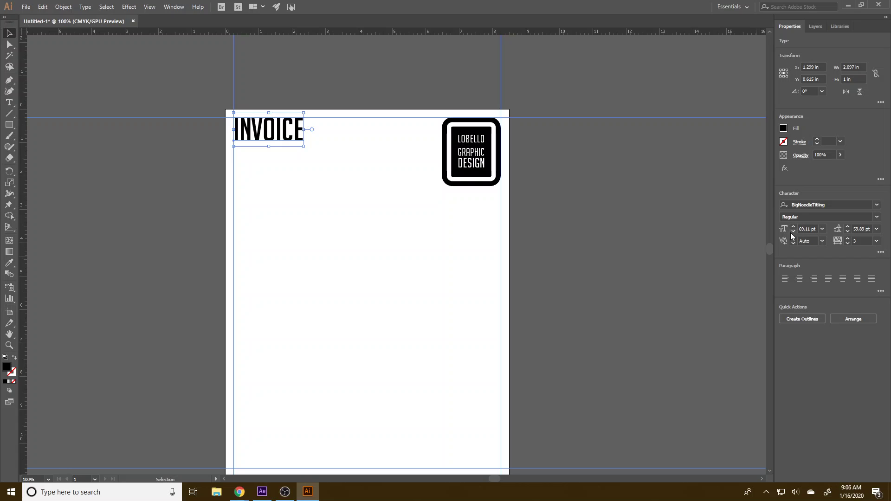
pyautogui.click(280, 182)
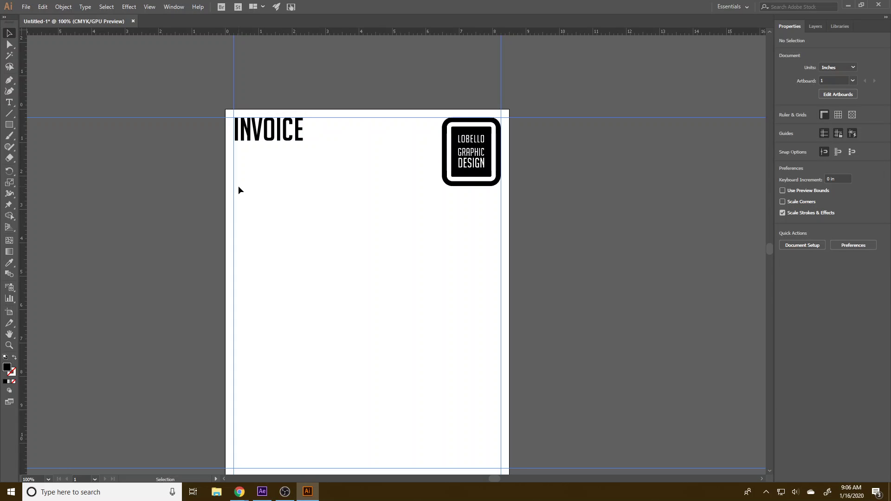
# Step: Add the text line "LOBELLO GRAPHIC DESIGN" and place it just below the INVOICE heading near the left margin
pyautogui.click(9, 102)
pyautogui.click(247, 168)
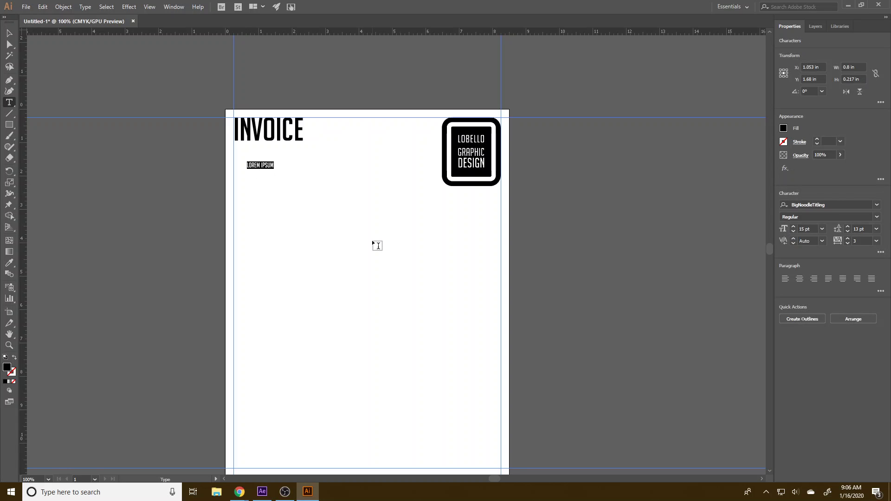
pyautogui.write('LOBEL')
pyautogui.write('LO GRAPHIC')
pyautogui.write(' DES')
pyautogui.press('BackSpace')
pyautogui.write('ES')
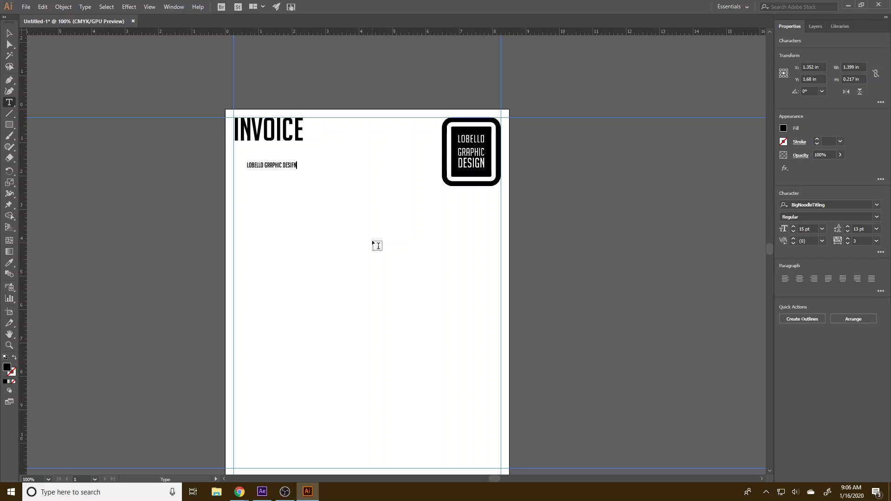
pyautogui.press('Escape')
pyautogui.moveTo(288, 166); pyautogui.dragTo(277, 157)
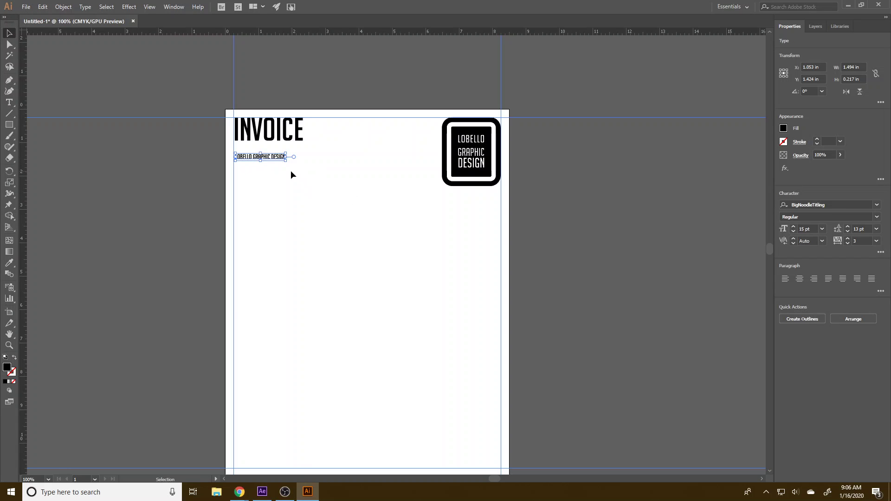
# Step: Duplicate the company-name line below itself and replace the copy's text with the company's two-line postal address
pyautogui.moveTo(275, 157); pyautogui.dragTo(274, 170)
pyautogui.tripleClick(272, 166)
pyautogui.write('PO BOX 96')
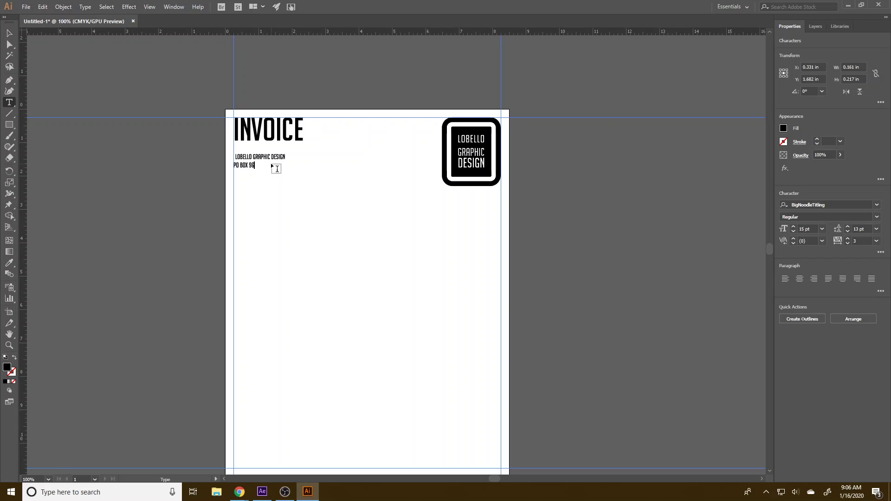
pyautogui.write('3')
pyautogui.press('Return')
pyautogui.write('NBW YOUR')
pyautogui.write('10108')
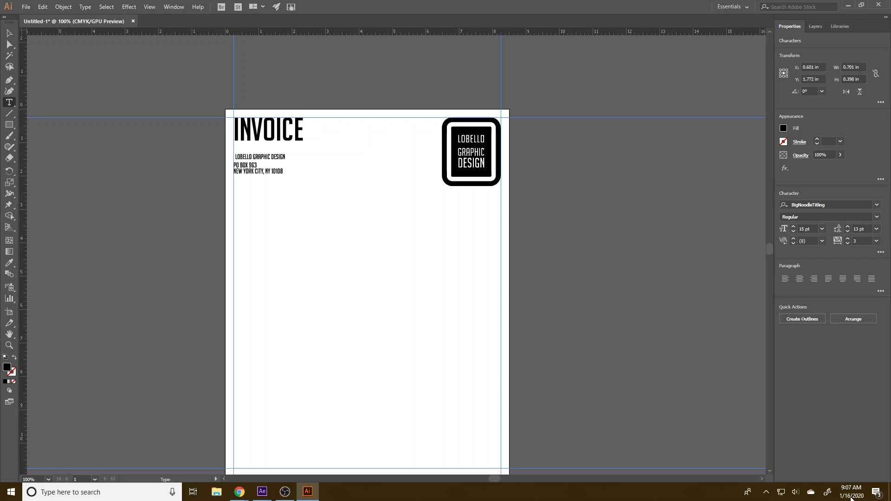
pyautogui.click(9, 33)
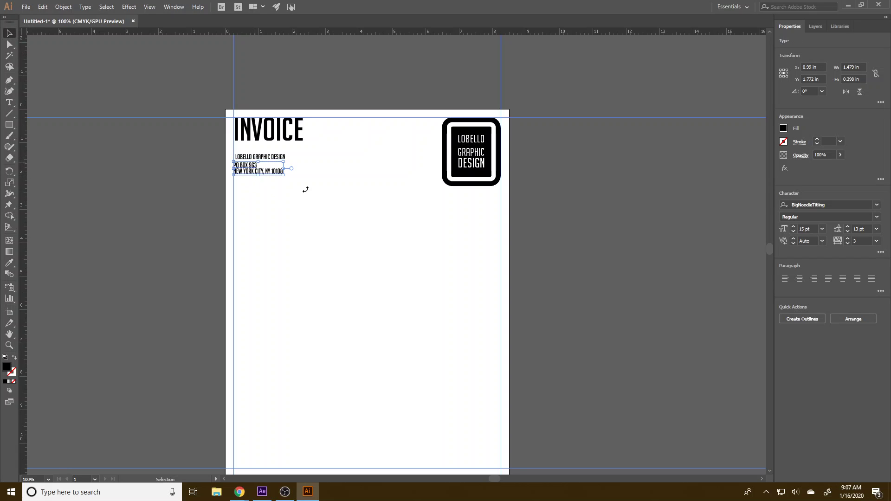
# Step: Move the company name and address up under the INVOICE heading, aligned to the left margin guide with a small gap between them
pyautogui.moveTo(314, 191); pyautogui.dragTo(249, 163)
pyautogui.click(802, 318)
pyautogui.click(275, 198)
pyautogui.click(248, 166)
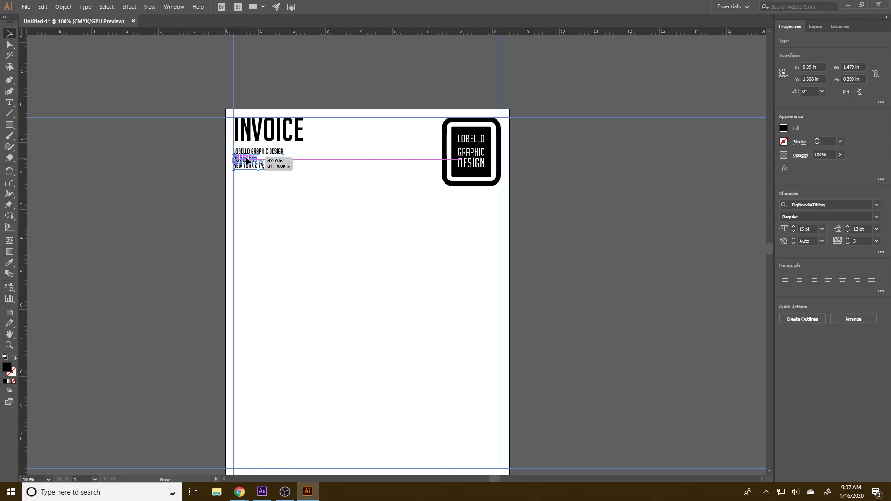
pyautogui.click(255, 182)
pyautogui.click(253, 159)
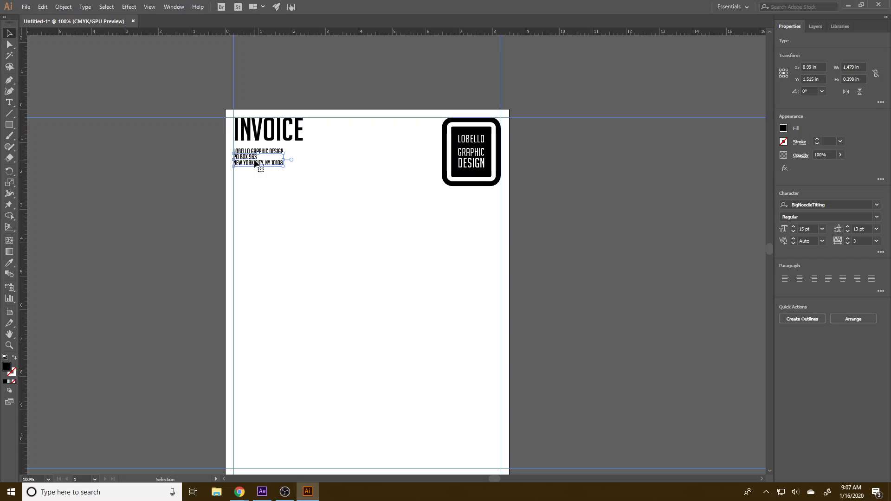
pyautogui.moveTo(255, 164); pyautogui.dragTo(256, 167)
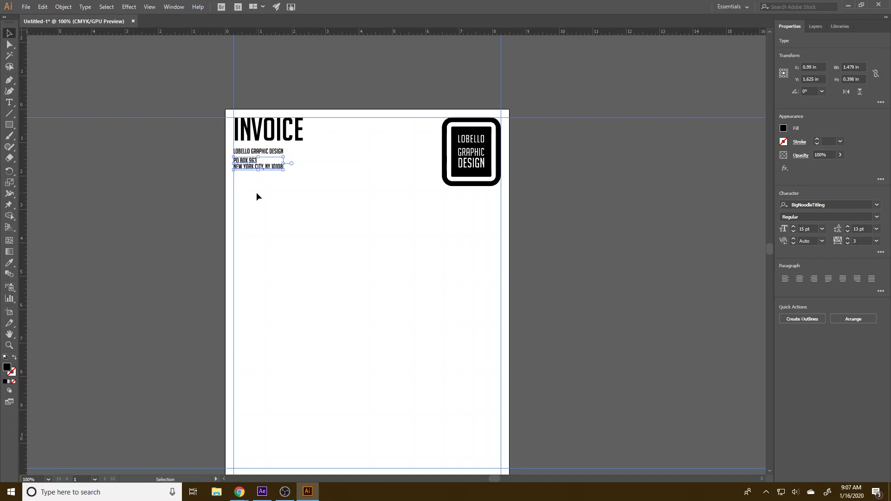
pyautogui.click(269, 189)
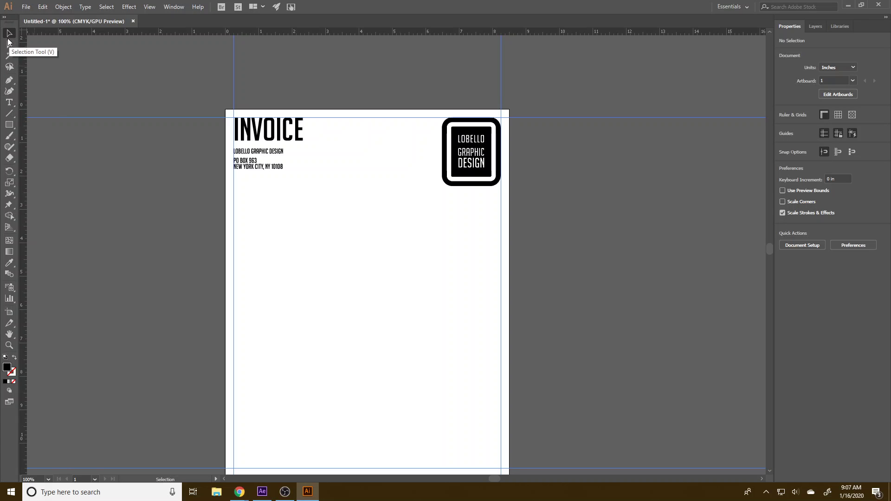
# Step: Copy the company-name line below the address at the left margin, enlarge it to about 19 pt, and change its text to "BILL TO"
pyautogui.click(251, 152)
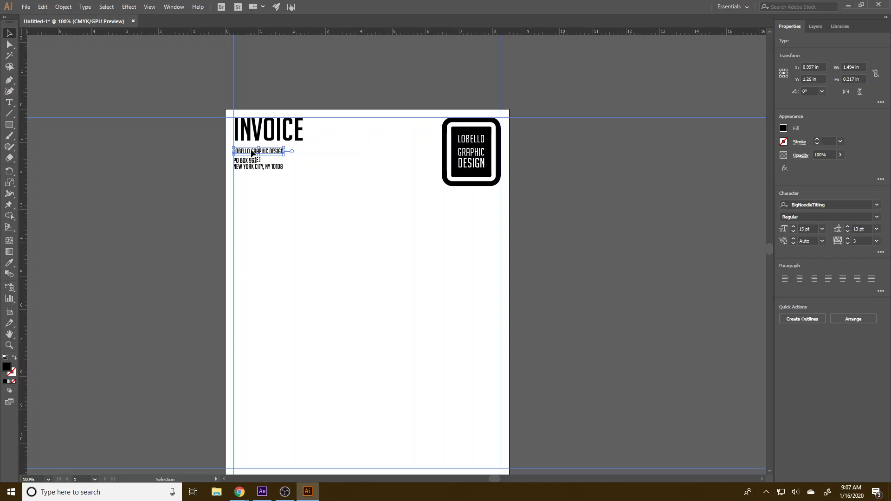
pyautogui.moveTo(251, 152); pyautogui.dragTo(301, 230)
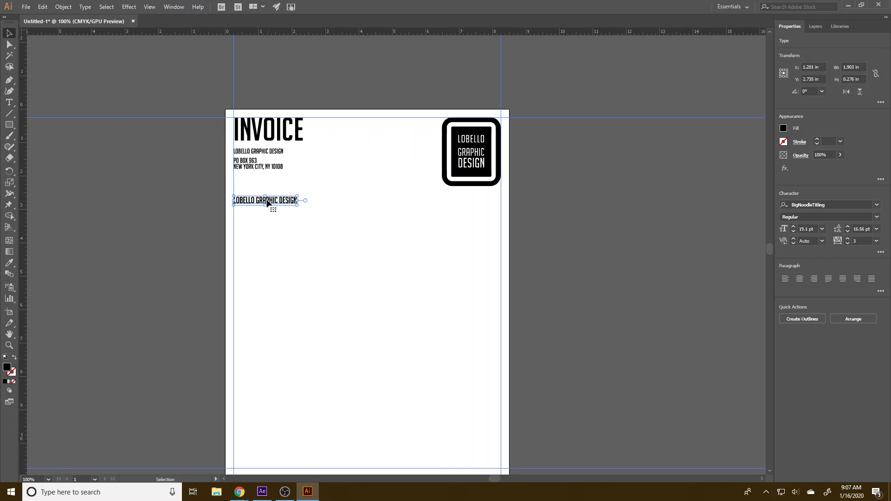
pyautogui.doubleClick(273, 204)
pyautogui.tripleClick(277, 196)
pyautogui.write('BILL TO')
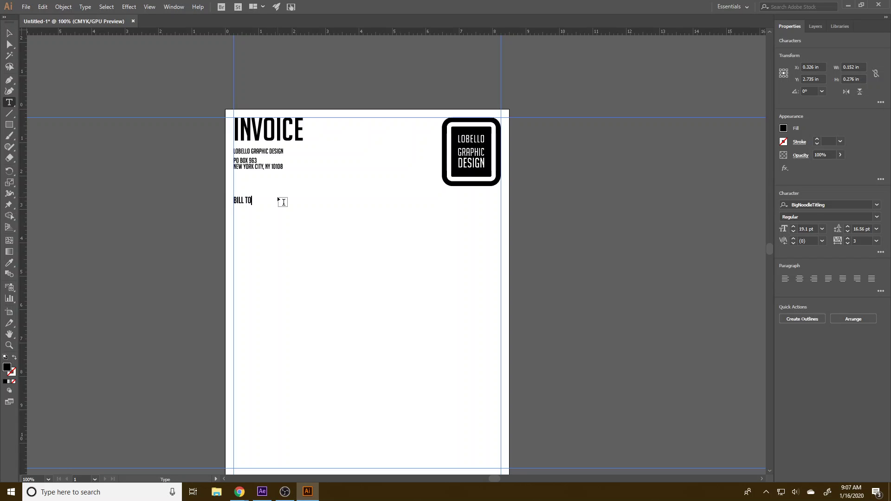
pyautogui.click(9, 33)
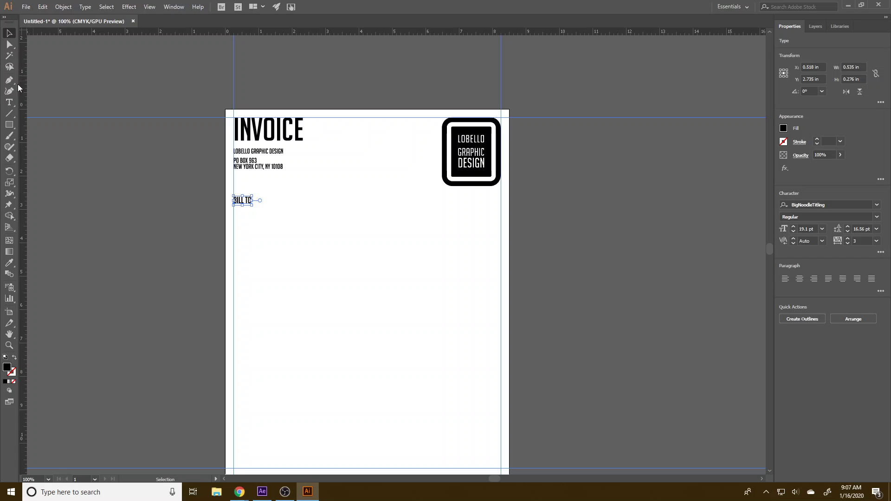
# Step: Draw a horizontal line about 1.83 in long below BILL TO from the left margin, with a 2 px black stroke
pyautogui.click(9, 114)
pyautogui.moveTo(233, 214); pyautogui.dragTo(295, 213)
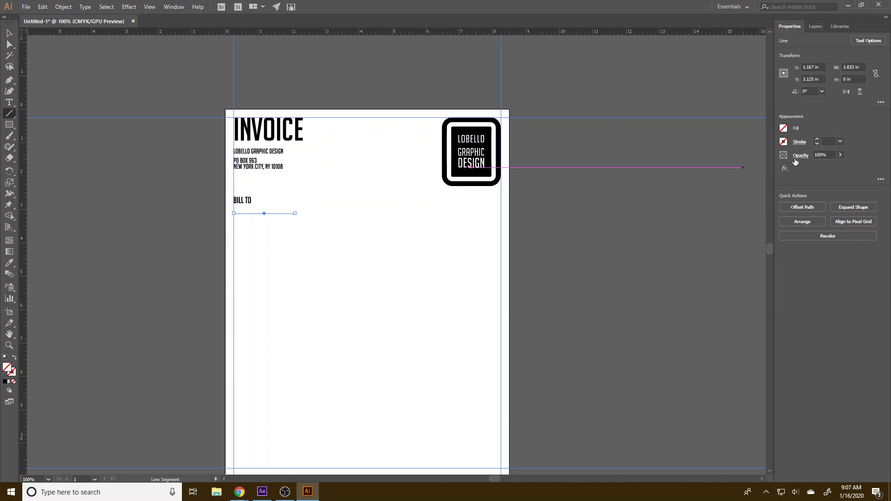
pyautogui.click(816, 139)
pyautogui.click(816, 140)
pyautogui.click(8, 34)
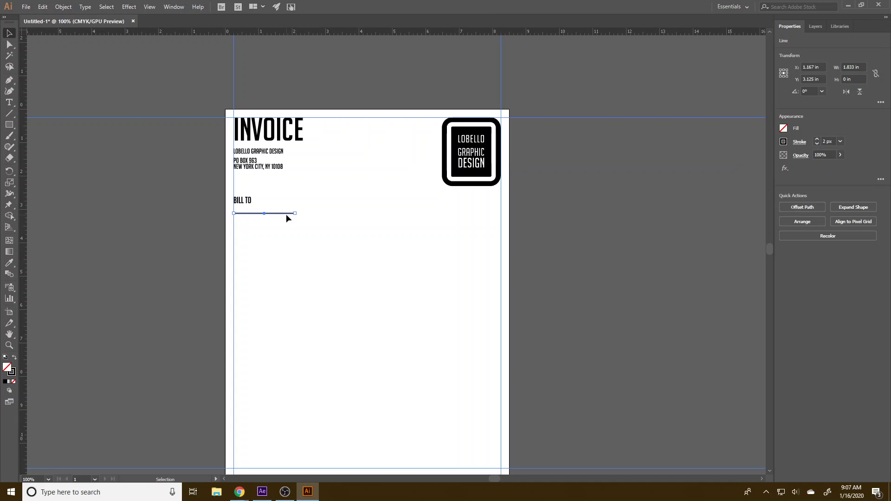
# Step: Try stacking two copies of the line beneath the original, and undo the copies along with the last stroke-weight increase
pyautogui.moveTo(285, 216); pyautogui.dragTo(284, 221)
pyautogui.press('d')
pyautogui.hotkey('ctrl', 'd')
pyautogui.moveTo(292, 240)
pyautogui.mouseDown()
pyautogui.moveTo(260, 210)
pyautogui.moveTo(274, 217)
pyautogui.mouseUp()
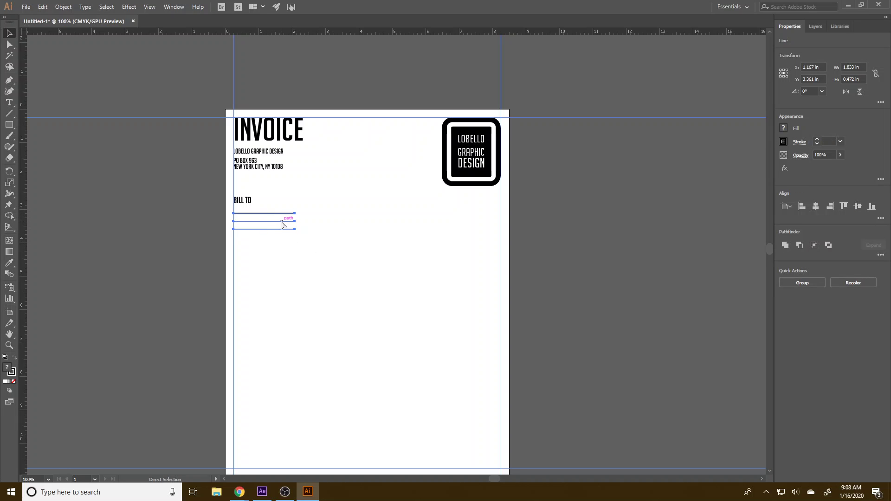
pyautogui.hotkey('ctrl', 'z')
pyautogui.hotkey('ctrl', 'z')
pyautogui.hotkey('ctrl', 'z')
# Step: Repeat the line downward to make four evenly spaced lines under BILL TO, and copy the whole block beside it
pyautogui.click(279, 214)
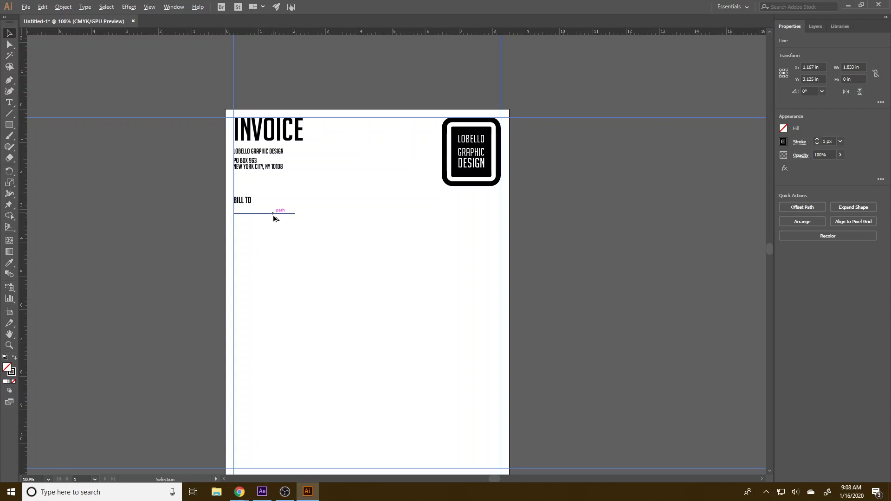
pyautogui.moveTo(274, 216); pyautogui.dragTo(323, 200)
pyautogui.click(274, 219)
pyautogui.hotkey('ctrl', 'd')
pyautogui.hotkey('ctrl', 'd')
# Step: Change the heading of the copied block to "SHIP TO"
pyautogui.press('t')
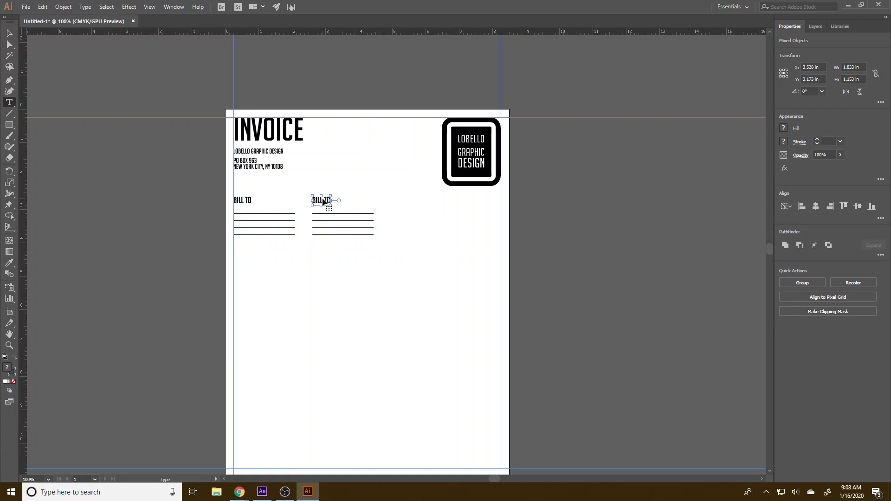
pyautogui.click(327, 203)
pyautogui.tripleClick(324, 203)
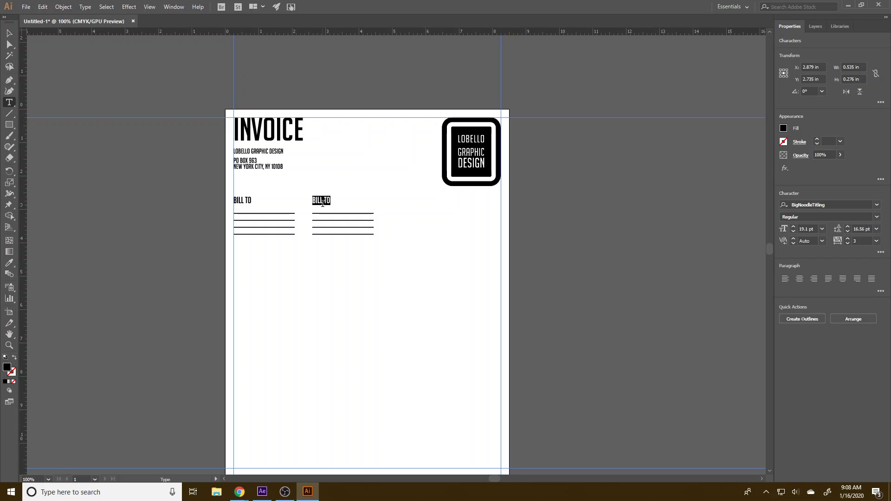
pyautogui.write('SHIP TO')
pyautogui.press('Escape')
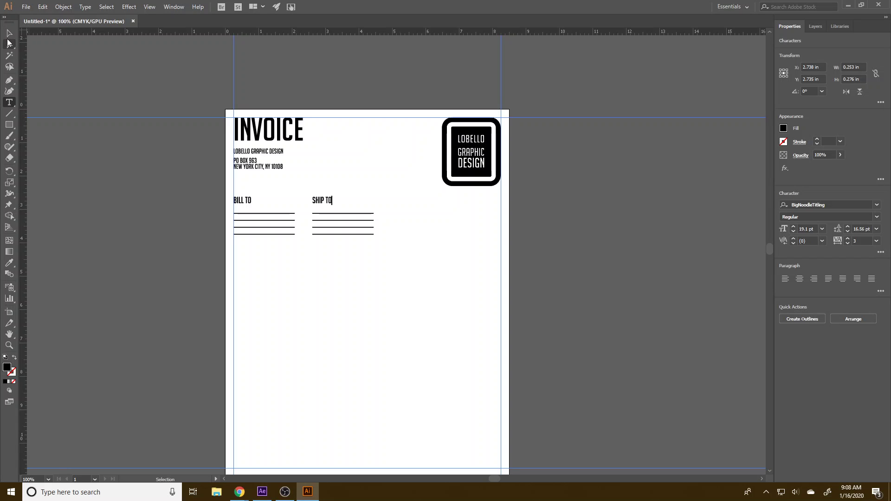
# Step: Scale the logo badge down slightly, keeping it against the upper-right margin guides, and deselect it
pyautogui.moveTo(377, 249); pyautogui.dragTo(326, 208)
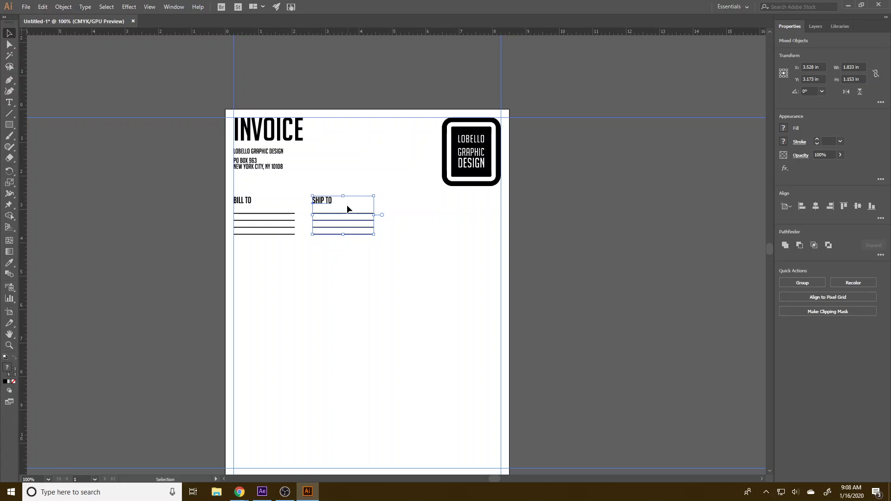
pyautogui.click(449, 182)
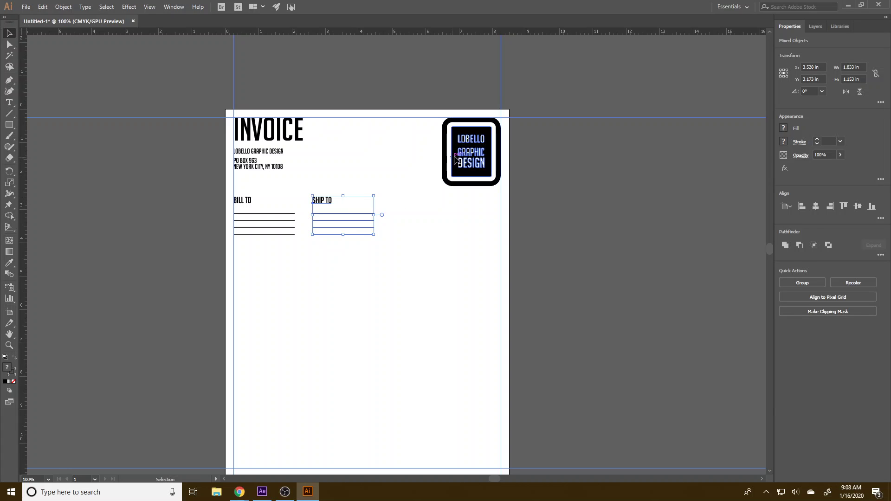
pyautogui.moveTo(445, 188); pyautogui.dragTo(447, 181)
pyautogui.click(437, 203)
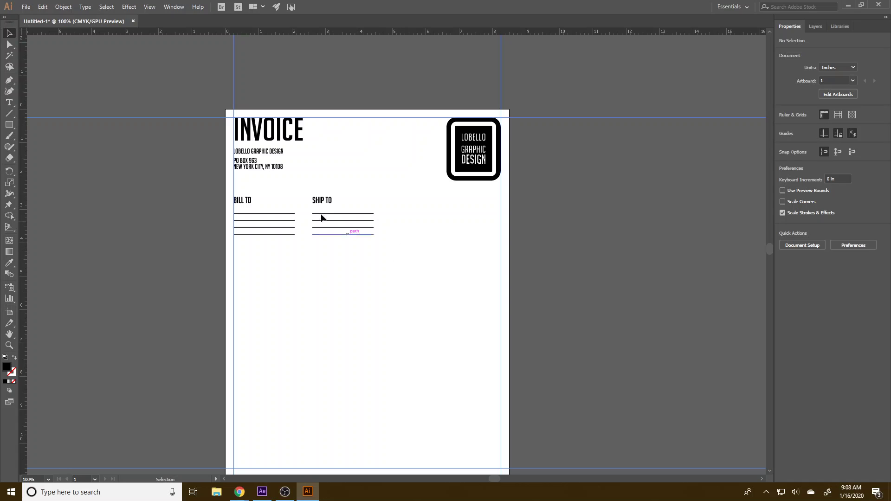
# Step: Copy the SHIP TO block into a third column and delete the copy's three upper lines
pyautogui.moveTo(335, 242); pyautogui.dragTo(336, 243)
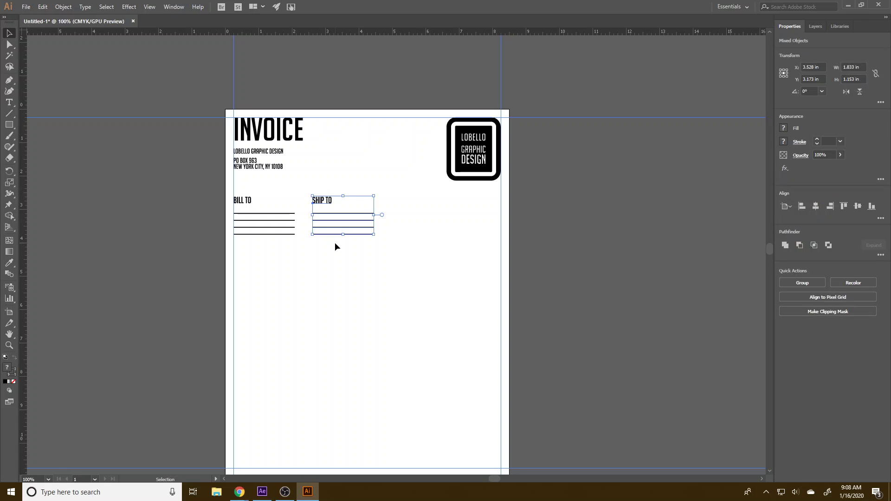
pyautogui.moveTo(326, 203); pyautogui.dragTo(414, 202)
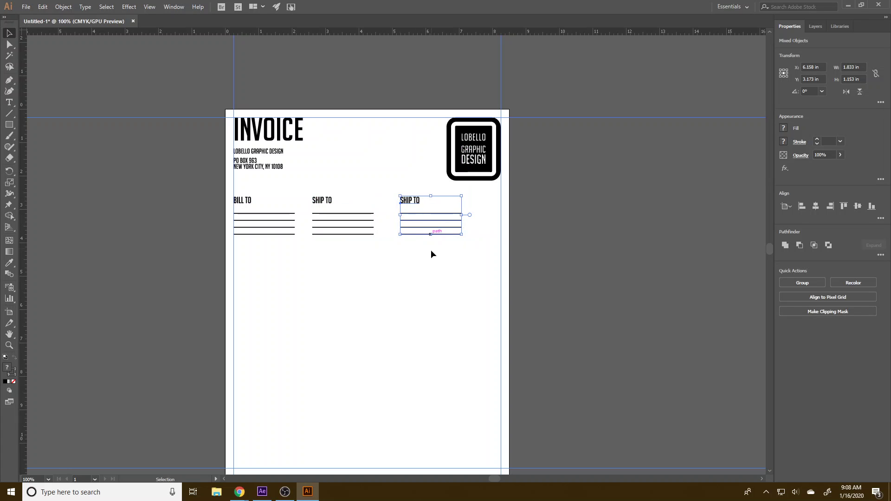
pyautogui.moveTo(428, 248)
pyautogui.mouseDown()
pyautogui.moveTo(417, 217)
pyautogui.moveTo(429, 237)
pyautogui.mouseUp()
pyautogui.press('Delete')
# Step: Change the third column's heading to "INVOICE NUMBER"
pyautogui.click(404, 204)
pyautogui.doubleClick(404, 204)
pyautogui.hotkey('ctrl', 'a')
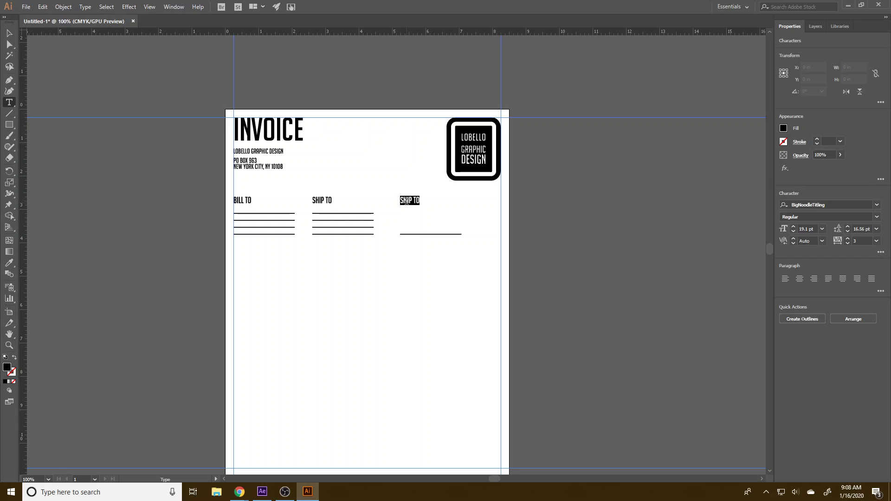
pyautogui.write('INVOICE')
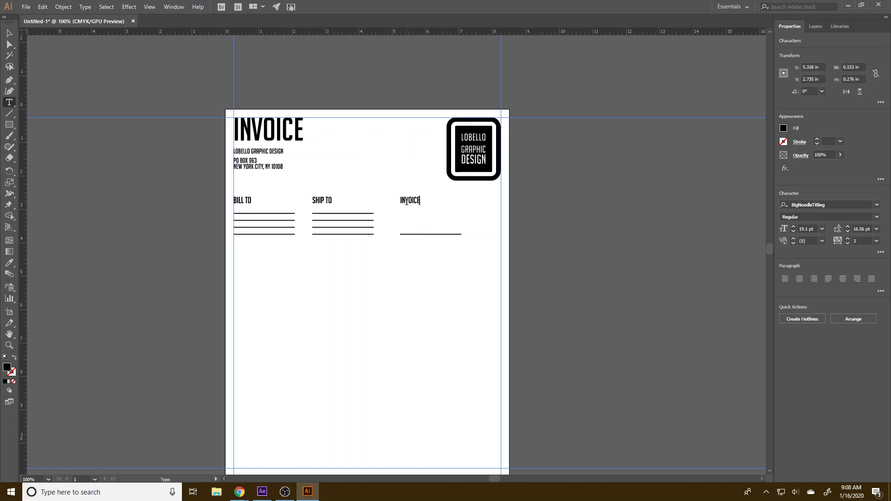
pyautogui.write(' NUMBER')
pyautogui.click(9, 33)
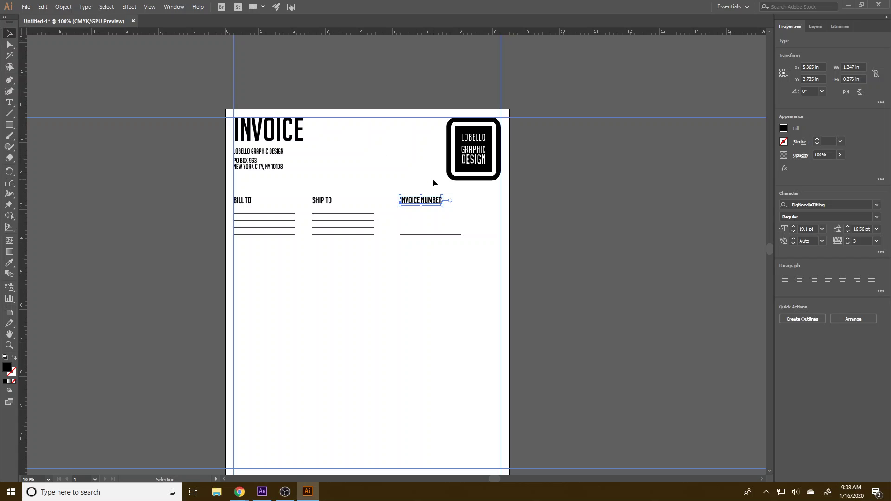
# Step: Copy the INVOICE NUMBER label to the right margin guide as "LGD-0001" and delete the leftover line beneath it
pyautogui.moveTo(428, 205); pyautogui.dragTo(486, 204)
pyautogui.doubleClick(486, 202)
pyautogui.hotkey('ctrl', 'a')
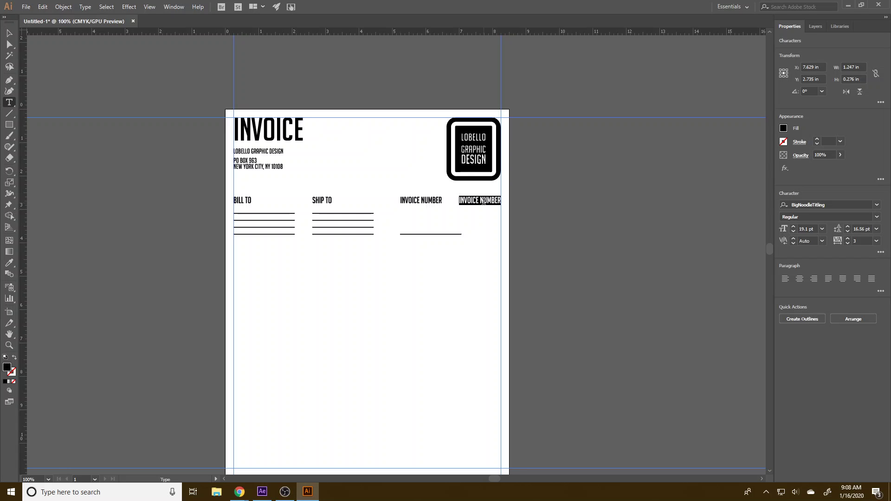
pyautogui.write('LGD-0001')
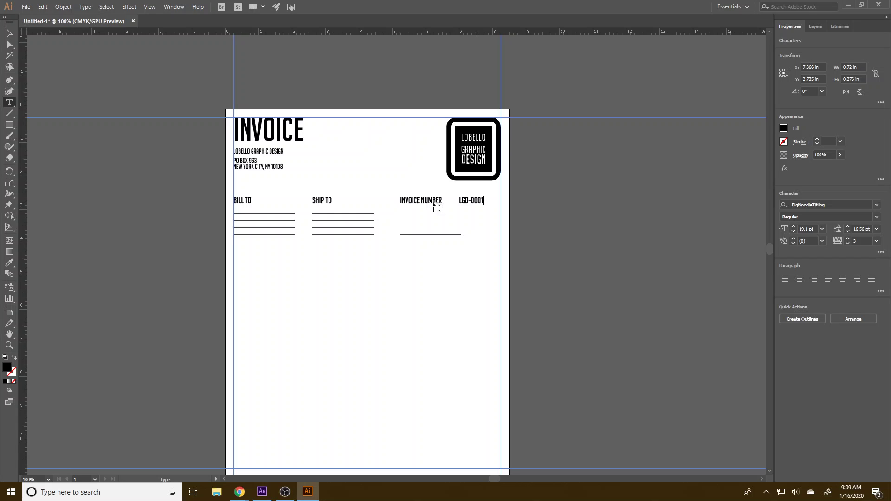
pyautogui.press('Escape')
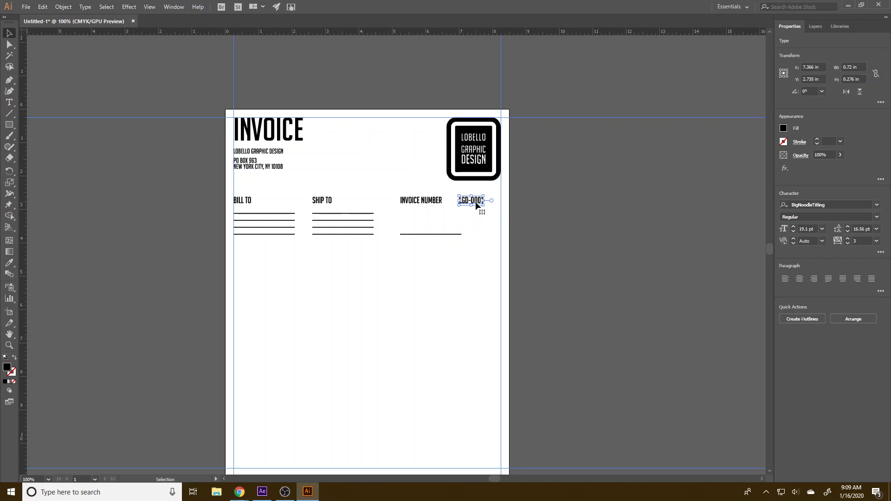
pyautogui.moveTo(474, 202); pyautogui.dragTo(493, 204)
pyautogui.press('Delete')
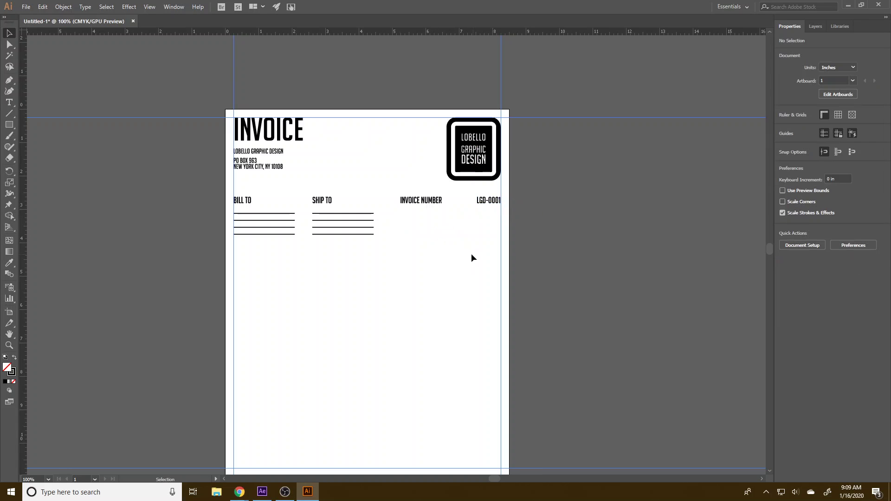
# Step: Duplicate the invoice number row directly below and change its texts to "INVOICE DATE" and "01-16-2020"
pyautogui.moveTo(491, 211); pyautogui.dragTo(495, 219)
pyautogui.press('t')
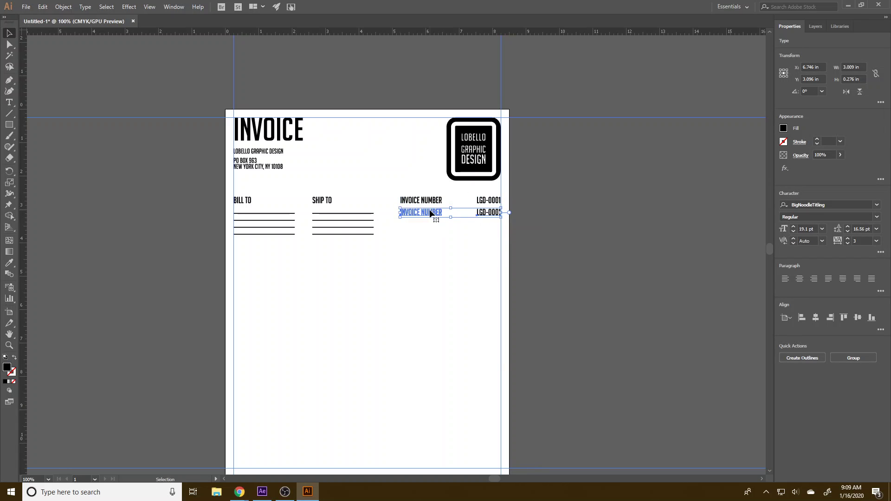
pyautogui.doubleClick(431, 213)
pyautogui.write('DATE')
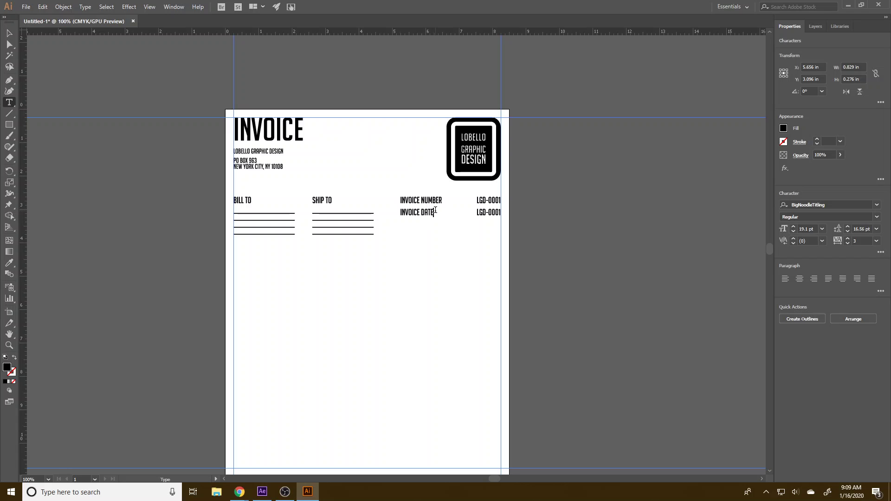
pyautogui.moveTo(478, 212); pyautogui.dragTo(503, 213)
pyautogui.write('01-16-2020')
pyautogui.click(9, 33)
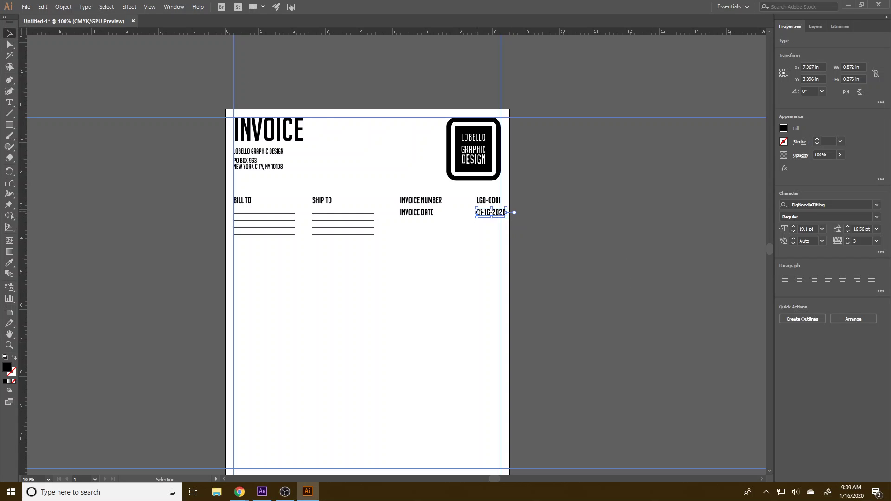
# Step: Move the invoice date value against the right margin guide and center it vertically with its label
pyautogui.moveTo(478, 213); pyautogui.dragTo(430, 214)
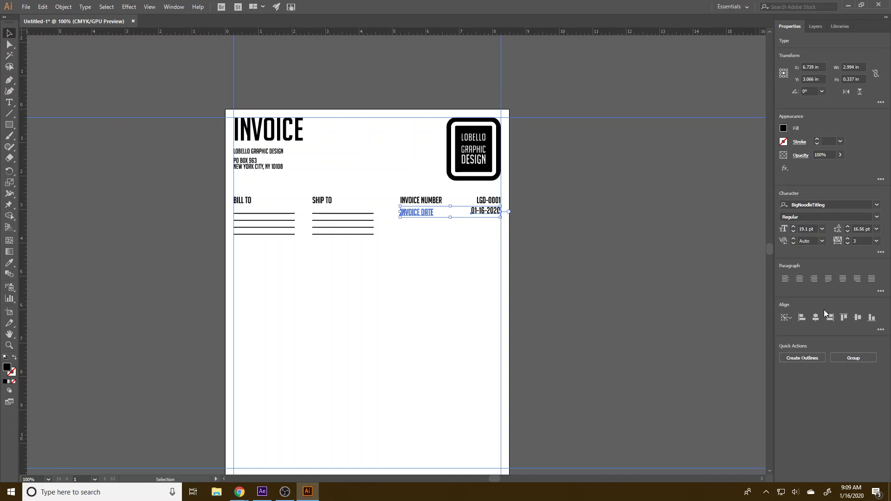
pyautogui.click(856, 317)
pyautogui.click(441, 224)
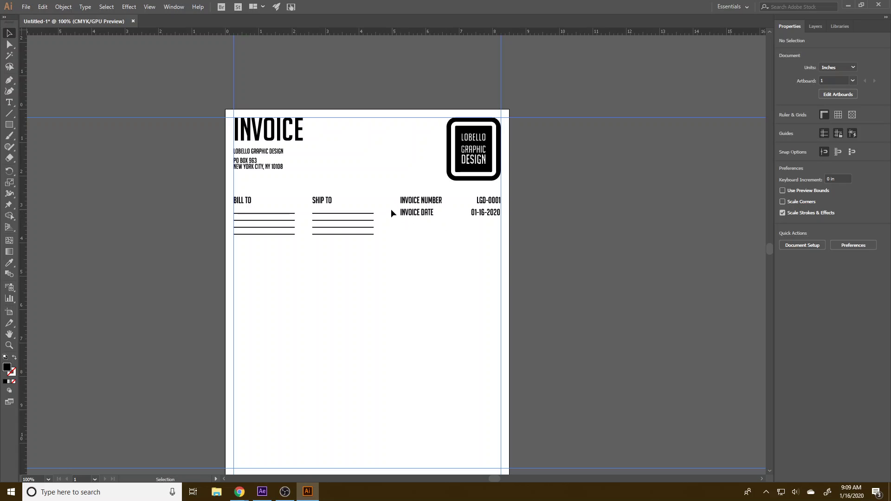
# Step: Duplicate the invoice date row below and change the copied label to "PURCHASE ORDER"
pyautogui.moveTo(391, 209); pyautogui.dragTo(493, 227)
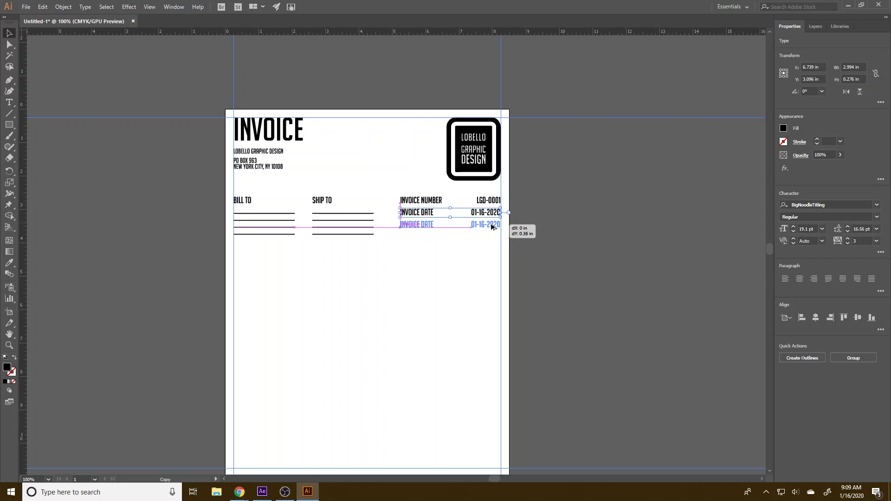
pyautogui.moveTo(493, 227); pyautogui.dragTo(493, 226)
pyautogui.doubleClick(424, 229)
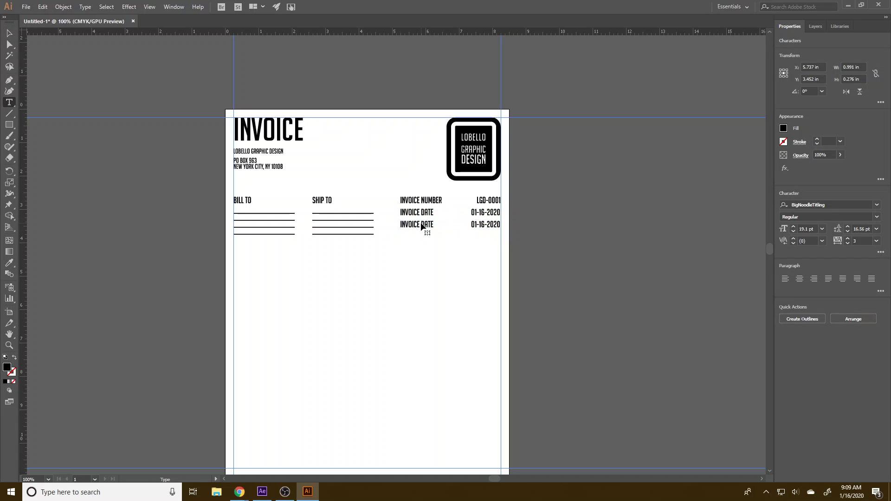
pyautogui.tripleClick(421, 226)
pyautogui.write('PURCHASE ORDER')
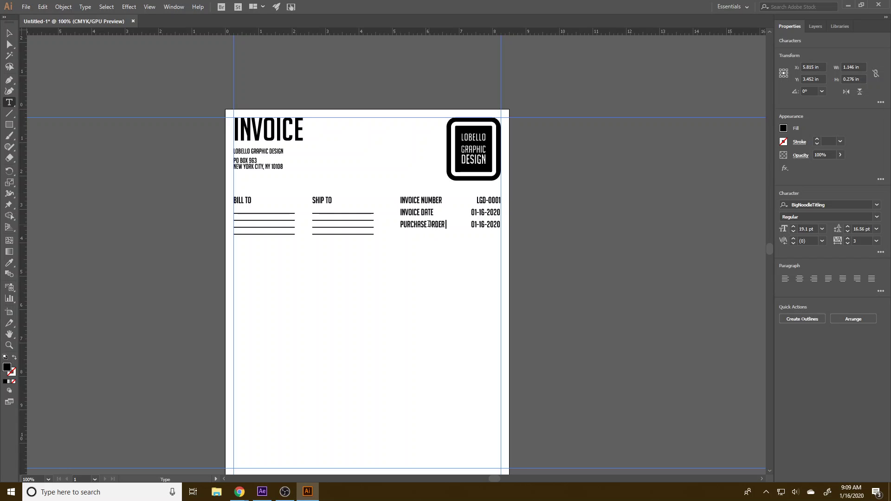
# Step: Replace the copied date with a sample purchase order number and move it against the right margin guide
pyautogui.tripleClick(489, 222)
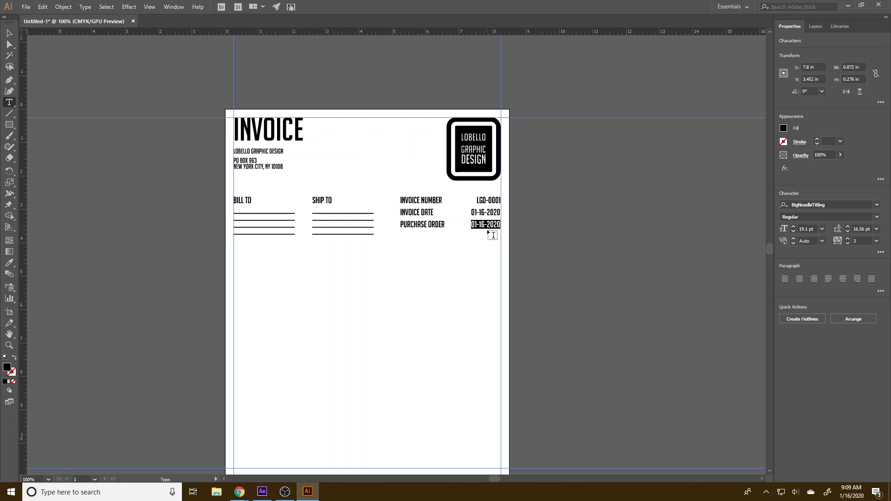
pyautogui.write('#')
pyautogui.press('BackSpace')
pyautogui.write('#123456')
pyautogui.click(7, 32)
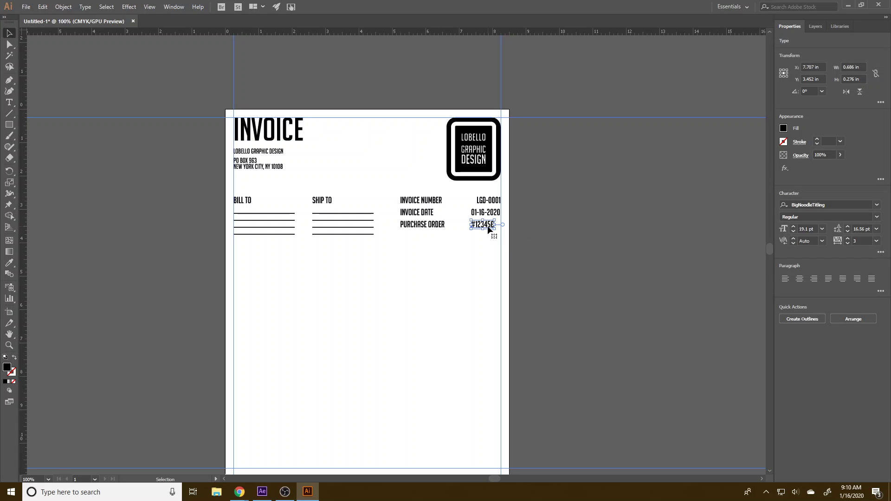
pyautogui.moveTo(489, 227); pyautogui.dragTo(494, 226)
# Step: Duplicate the purchase order row below and change its texts to "DUE DATE" and "01-23-2020"
pyautogui.moveTo(377, 222); pyautogui.dragTo(482, 239)
pyautogui.tripleClick(434, 236)
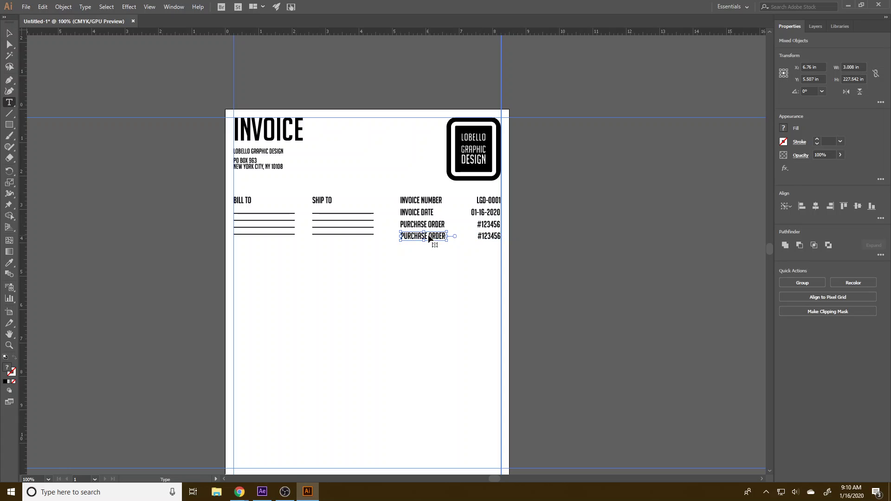
pyautogui.write('DUE DATE')
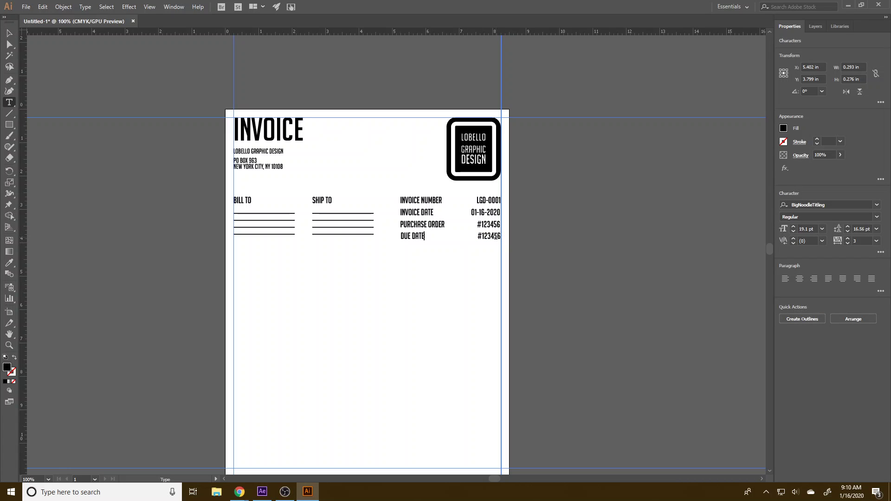
pyautogui.tripleClick(487, 236)
pyautogui.write('01-23-2020')
pyautogui.click(9, 33)
# Step: Align the right edges of the four values in the invoice details column
pyautogui.moveTo(498, 237); pyautogui.dragTo(486, 195)
pyautogui.hotkey('ctrl', 'z')
pyautogui.moveTo(489, 258); pyautogui.dragTo(486, 195)
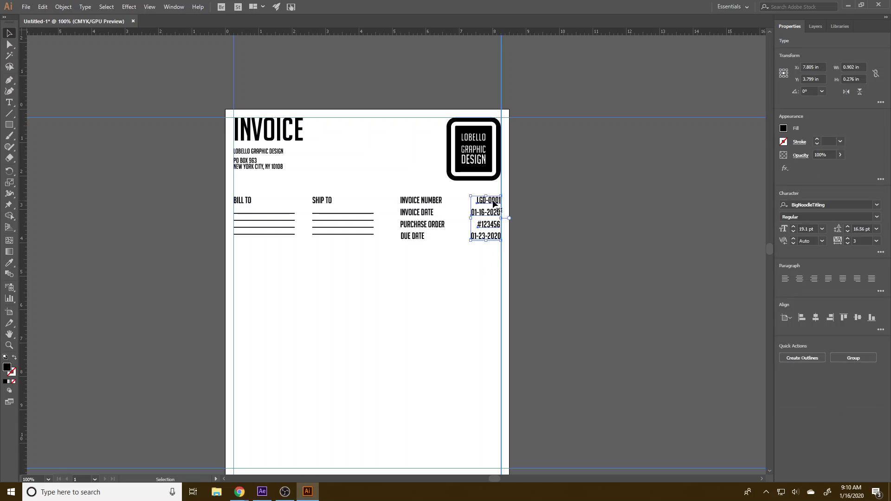
pyautogui.click(830, 317)
# Step: Left-align the four invoice detail labels and vertically center the DUE DATE label with its value
pyautogui.moveTo(453, 246); pyautogui.dragTo(399, 194)
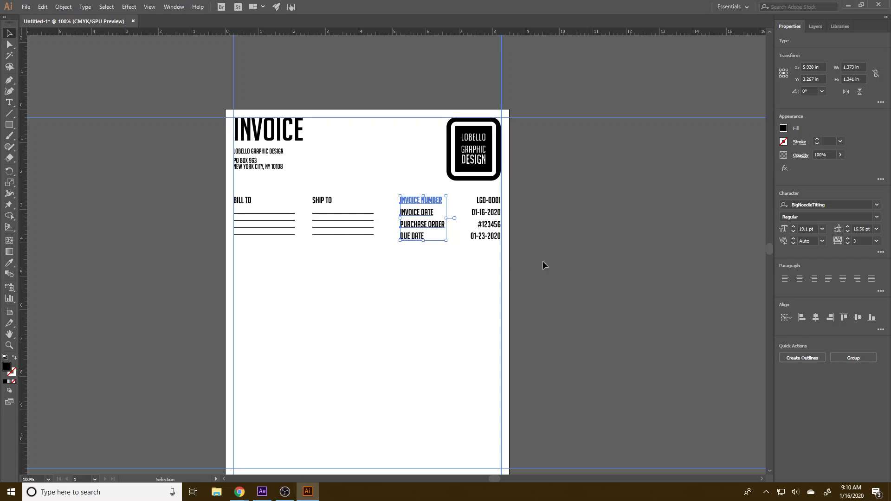
pyautogui.click(419, 238)
pyautogui.moveTo(483, 244); pyautogui.dragTo(392, 231)
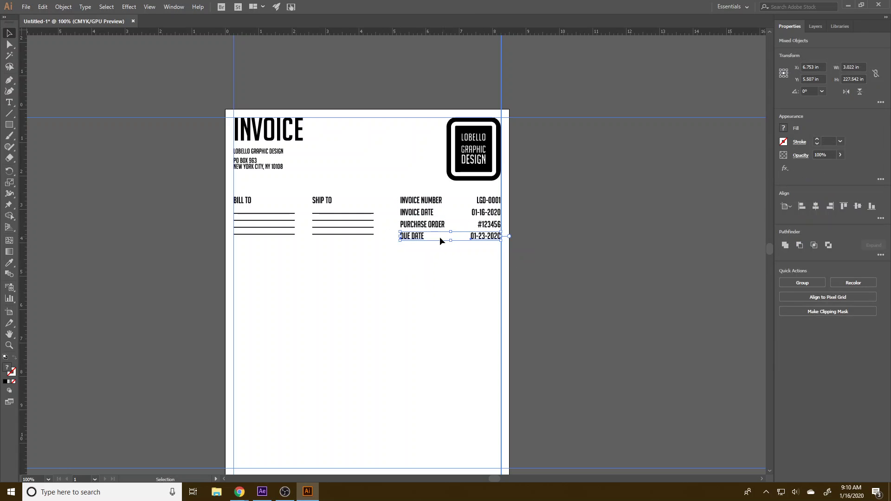
pyautogui.click(858, 210)
pyautogui.click(381, 256)
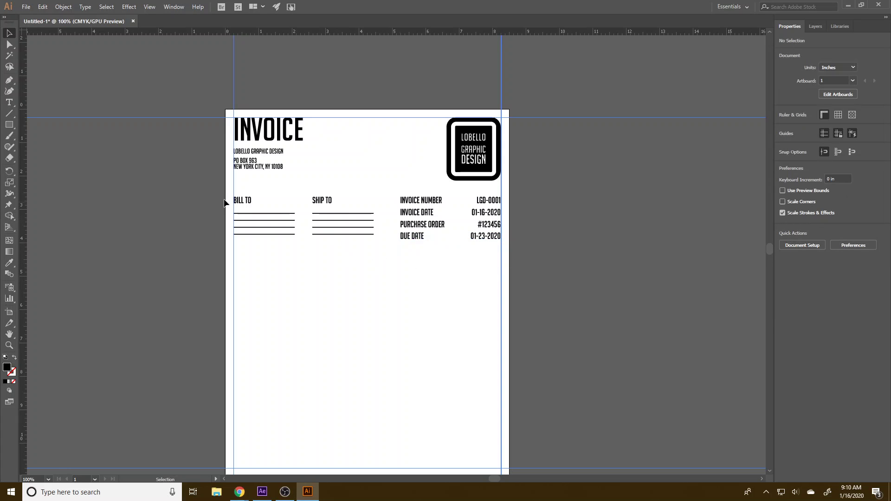
# Step: Move all the BILL TO and SHIP TO lines down together by about 0.2 in
pyautogui.moveTo(268, 221); pyautogui.dragTo(255, 213)
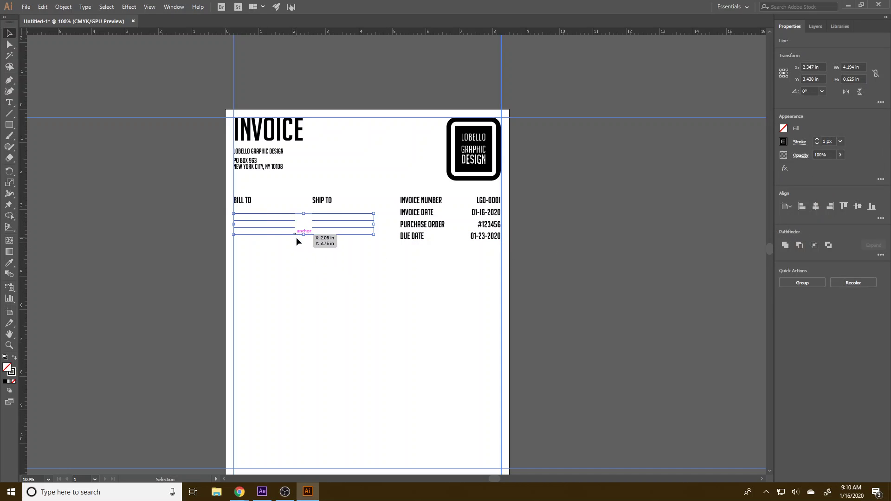
pyautogui.click(280, 236)
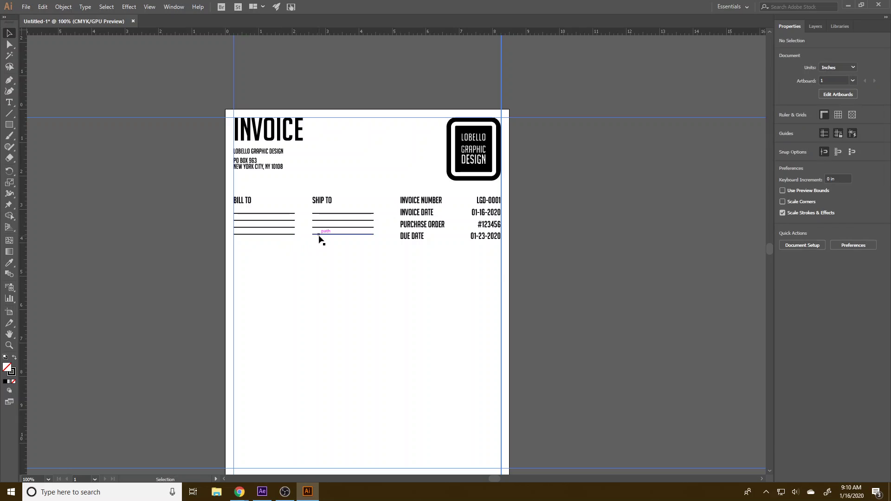
pyautogui.moveTo(339, 248)
pyautogui.mouseDown()
pyautogui.moveTo(288, 216)
pyautogui.moveTo(335, 240)
pyautogui.mouseUp()
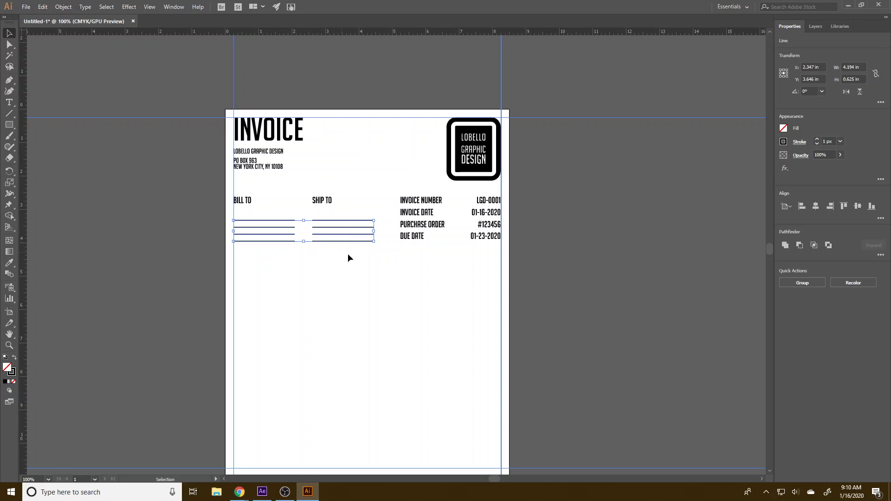
pyautogui.click(409, 239)
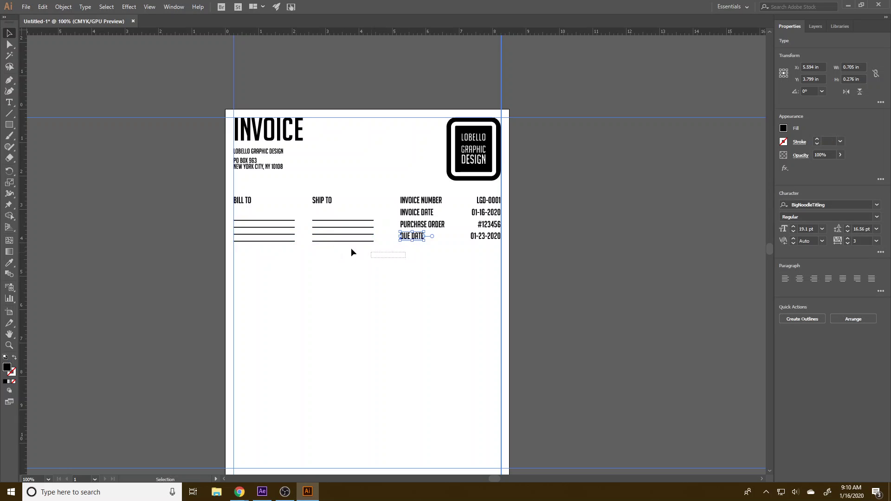
pyautogui.click(307, 246)
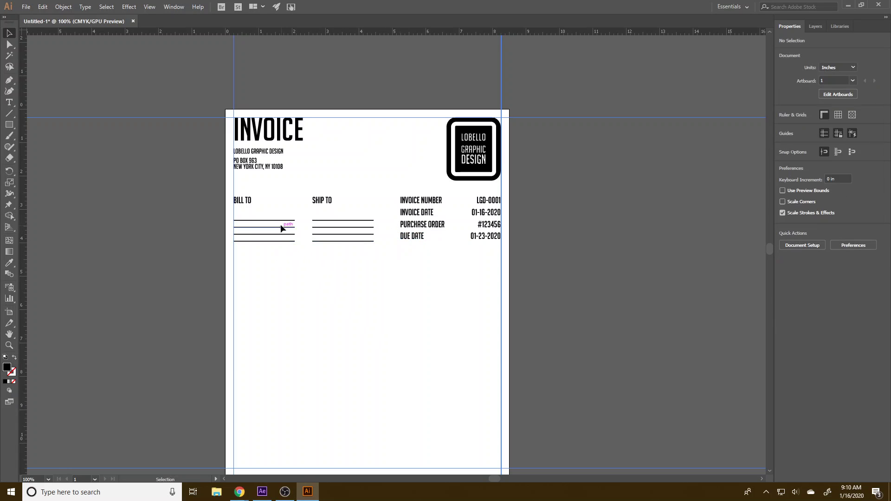
# Step: Try to bottom-align the ungrouped BILL TO and SHIP TO lines with the DUE DATE label
pyautogui.moveTo(232, 216); pyautogui.dragTo(366, 250)
pyautogui.keyDown('shift'); pyautogui.click(411, 238); pyautogui.keyUp('shift')
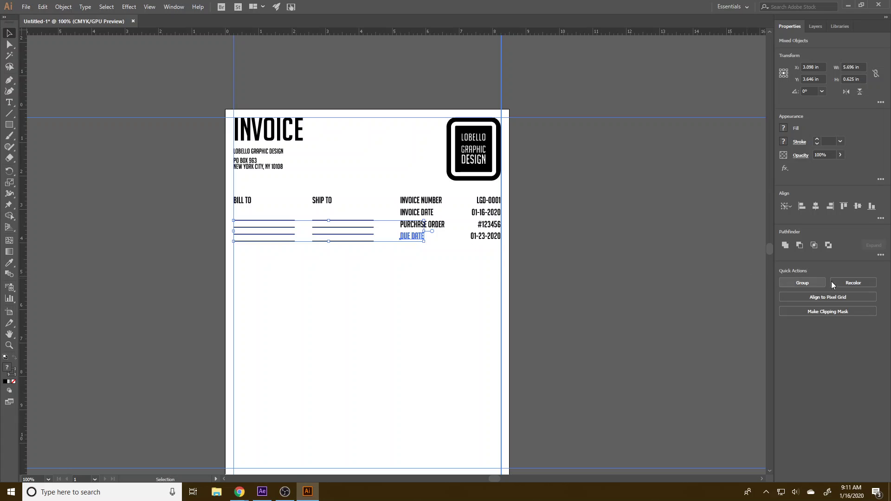
pyautogui.click(872, 206)
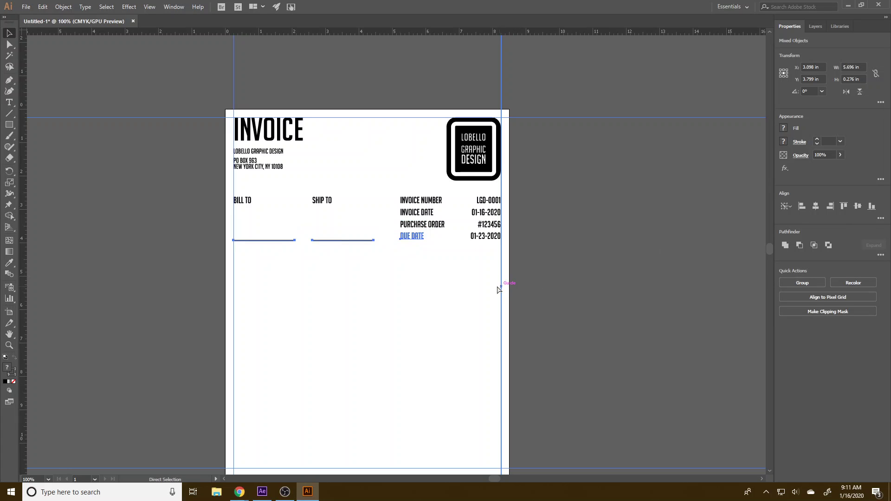
pyautogui.hotkey('ctrl', 'z')
# Step: Group the BILL TO and SHIP TO lines and bottom-align the group with the DUE DATE label
pyautogui.moveTo(354, 271); pyautogui.dragTo(265, 219)
pyautogui.hotkey('ctrl', 'g')
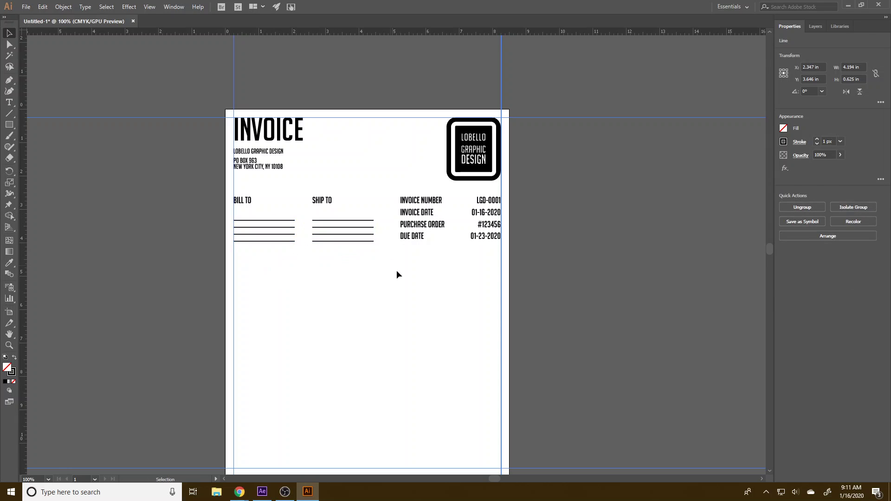
pyautogui.moveTo(387, 269); pyautogui.dragTo(303, 218)
pyautogui.keyDown('shift'); pyautogui.click(414, 237); pyautogui.keyUp('shift')
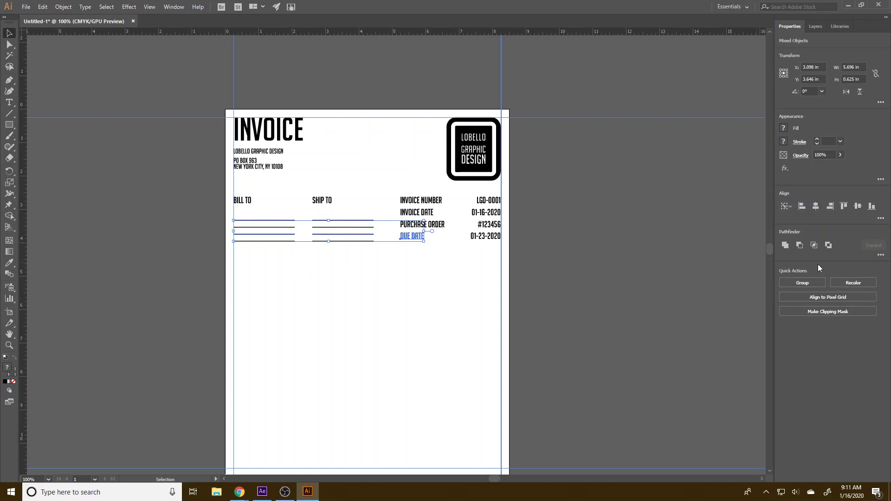
pyautogui.click(872, 207)
pyautogui.click(381, 334)
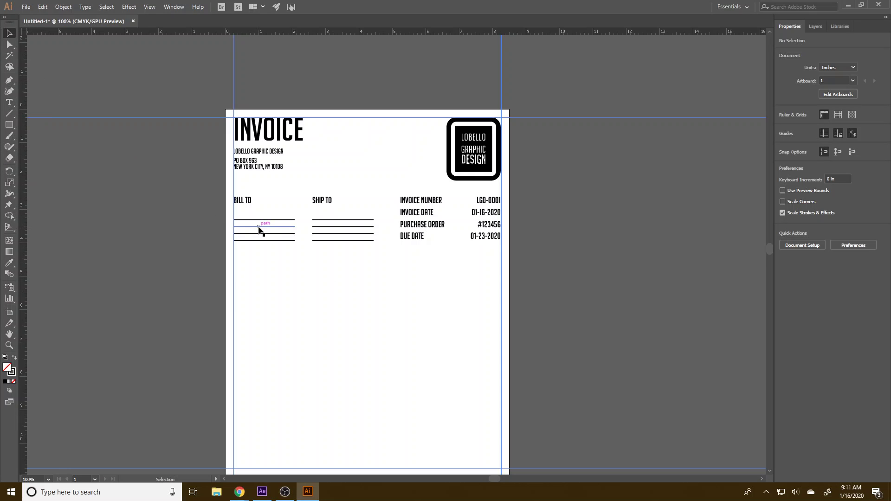
# Step: Place an enlarged 25.78 pt copy of the BILL TO label below its lines and change the text to "QUANTITY"
pyautogui.moveTo(247, 202); pyautogui.dragTo(252, 265)
pyautogui.tripleClick(250, 264)
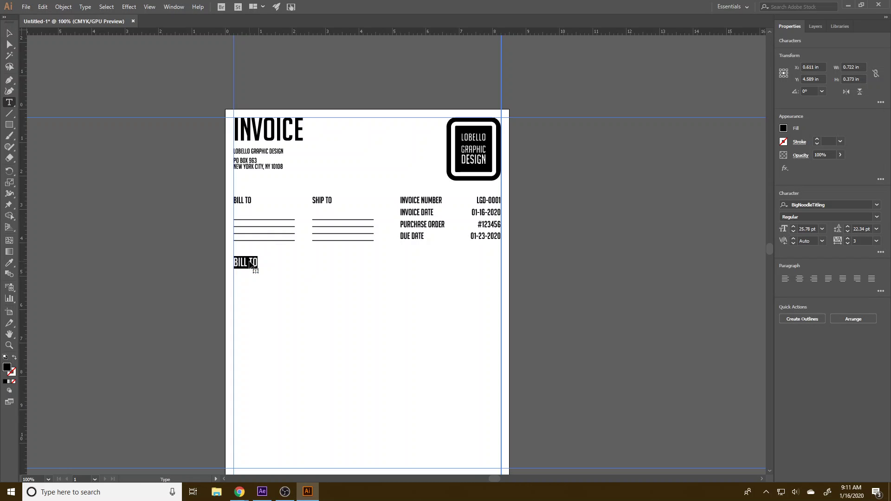
pyautogui.write('QUANTITY')
pyautogui.click(9, 33)
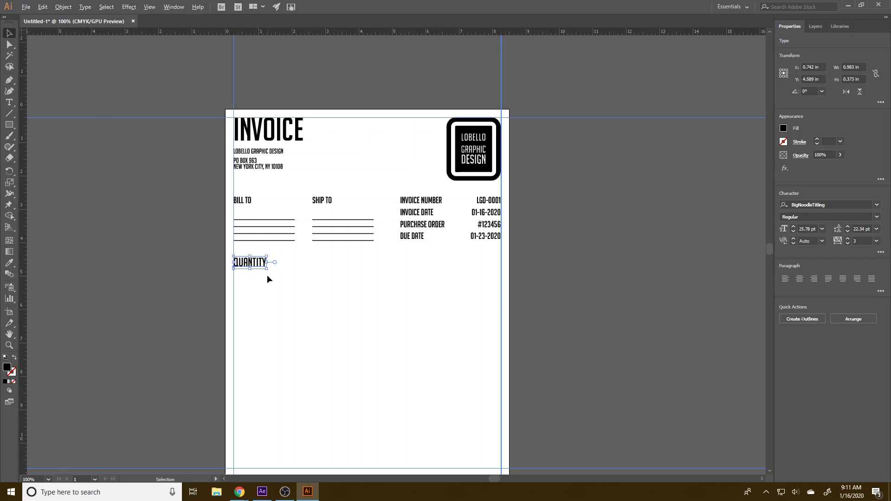
# Step: Copy the QUANTITY heading across to beneath the SHIP TO lines and change the text to "DESCRIPTION"
pyautogui.moveTo(258, 266); pyautogui.dragTo(337, 265)
pyautogui.doubleClick(336, 263)
pyautogui.doubleClick(337, 263)
pyautogui.write('DESCRIPTION')
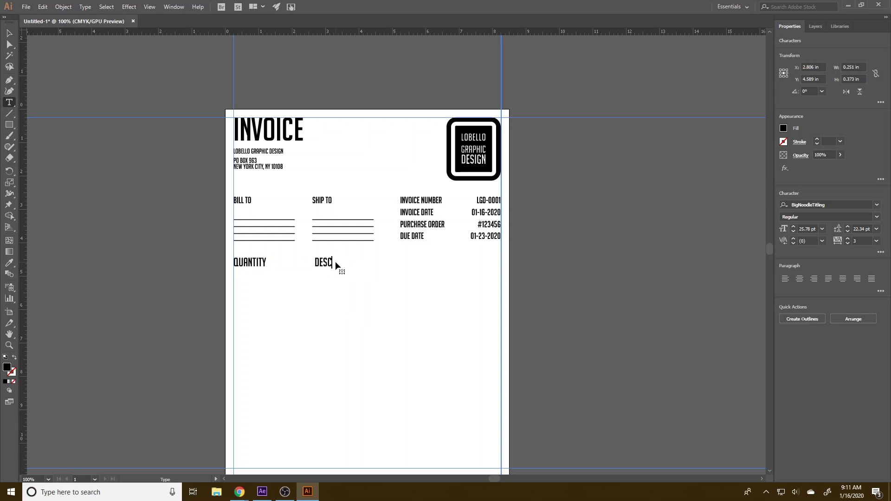
pyautogui.click(9, 32)
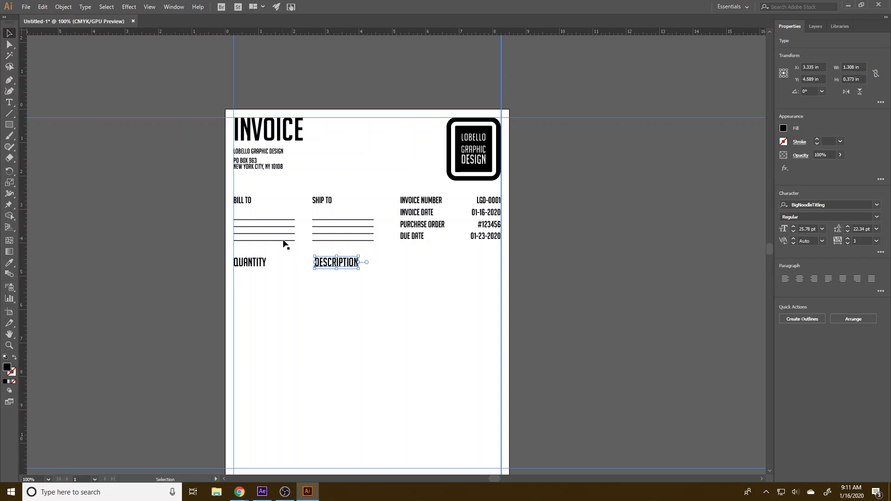
# Step: Copy the DESCRIPTION heading further along the row and change the text to "UNIT PRICE"
pyautogui.moveTo(307, 259); pyautogui.dragTo(395, 264)
pyautogui.doubleClick(395, 264)
pyautogui.hotkey('ctrl', 'a')
pyautogui.write('UNIT PRICE')
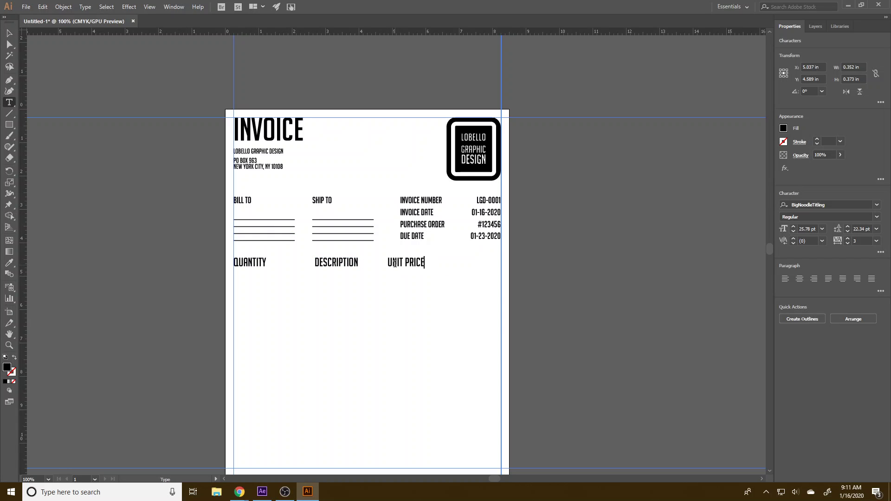
# Step: Copy the UNIT PRICE heading to the end of the row, change the text to "AMOUNT" and move it against the right margin guide
pyautogui.click(9, 33)
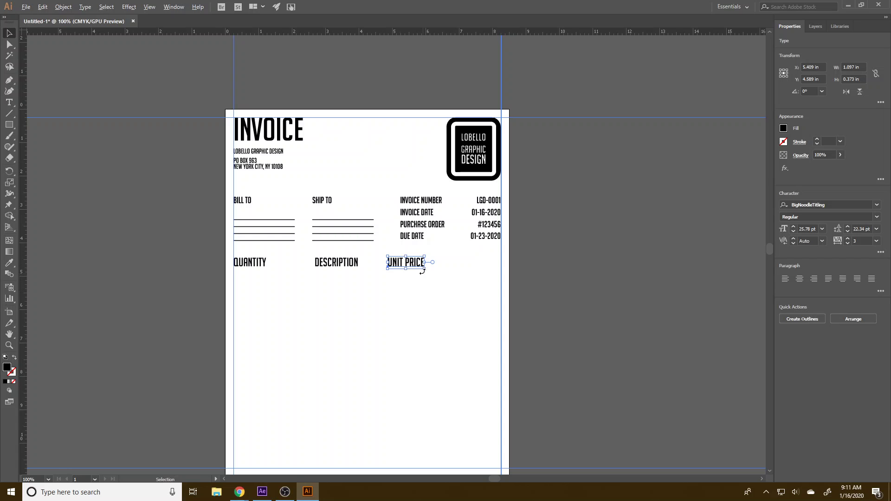
pyautogui.moveTo(422, 266); pyautogui.dragTo(497, 267)
pyautogui.doubleClick(492, 264)
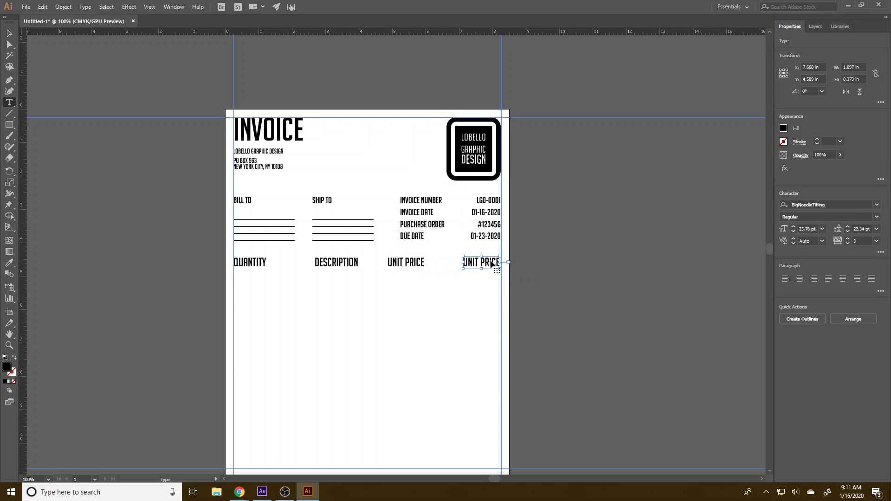
pyautogui.hotkey('ctrl', 'a')
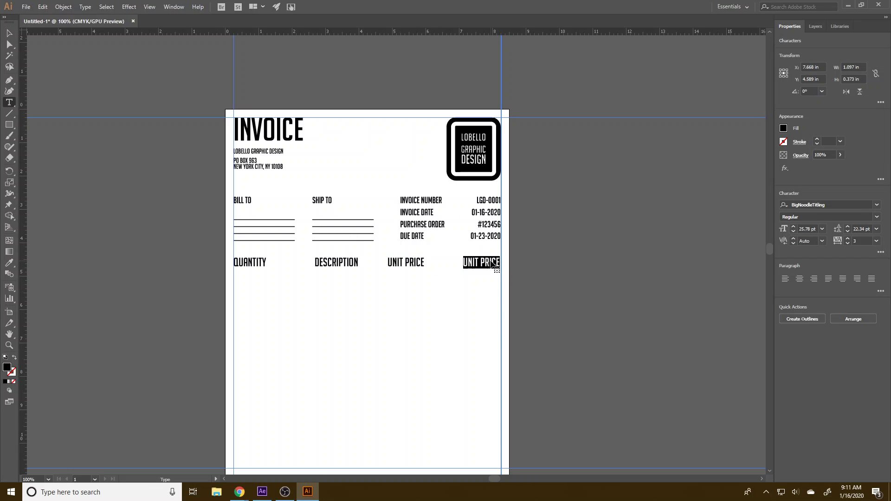
pyautogui.write('AMOUNT')
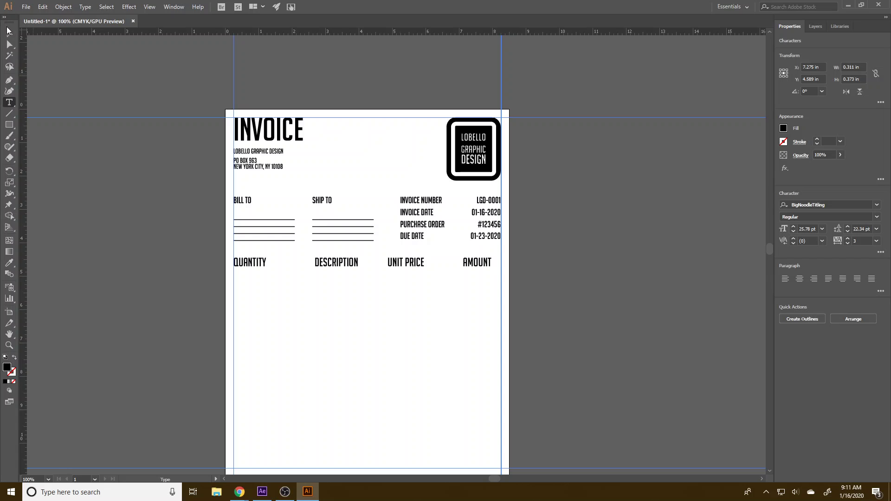
pyautogui.click(7, 31)
pyautogui.moveTo(484, 264); pyautogui.dragTo(493, 262)
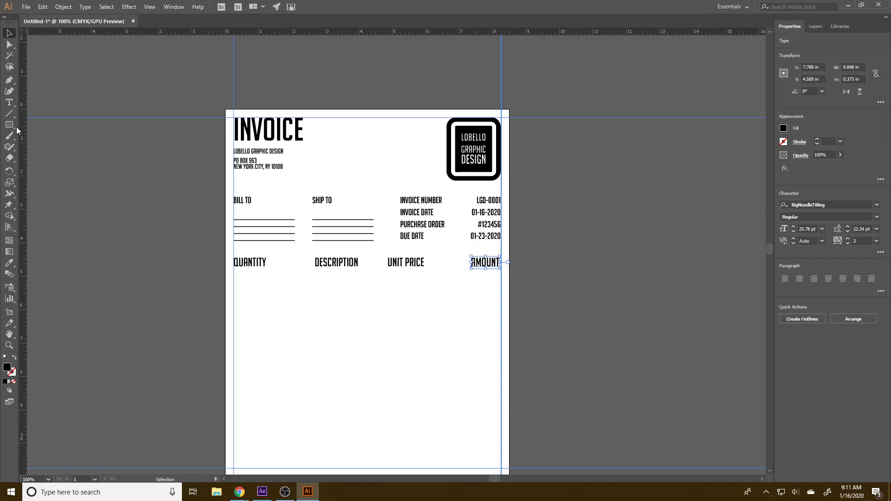
# Step: Draw two 1 px horizontal lines about 8 in wide between the side margin guides, one above and one below the table headings
pyautogui.click(258, 220)
pyautogui.click(118, 206)
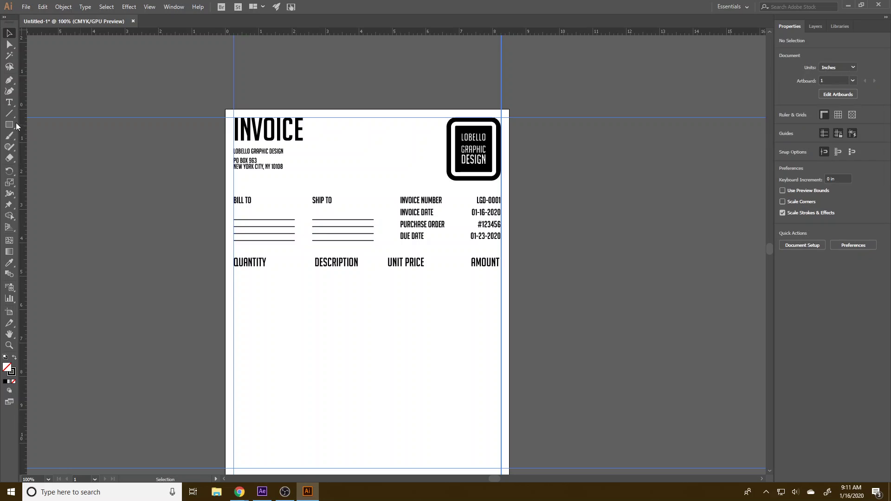
pyautogui.press('\\')
pyautogui.moveTo(235, 251); pyautogui.dragTo(502, 252)
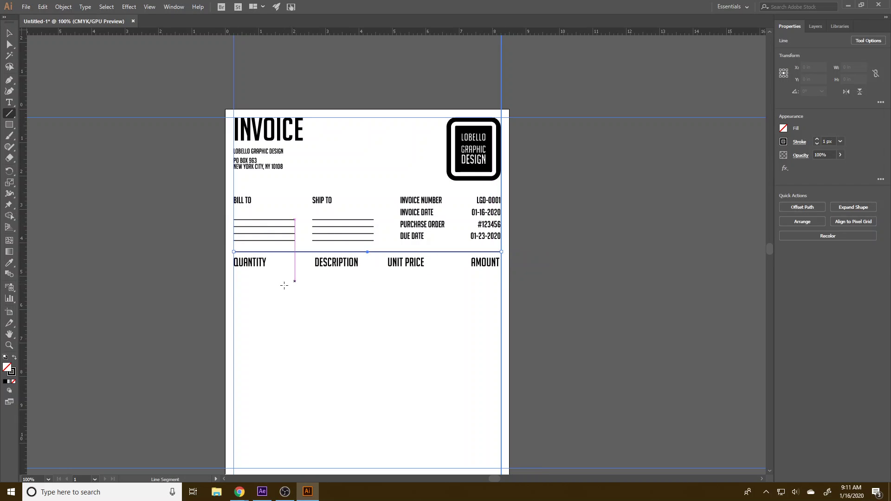
pyautogui.moveTo(233, 271)
pyautogui.mouseDown()
pyautogui.moveTo(513, 271)
pyautogui.moveTo(502, 270)
pyautogui.mouseUp()
pyautogui.press('v')
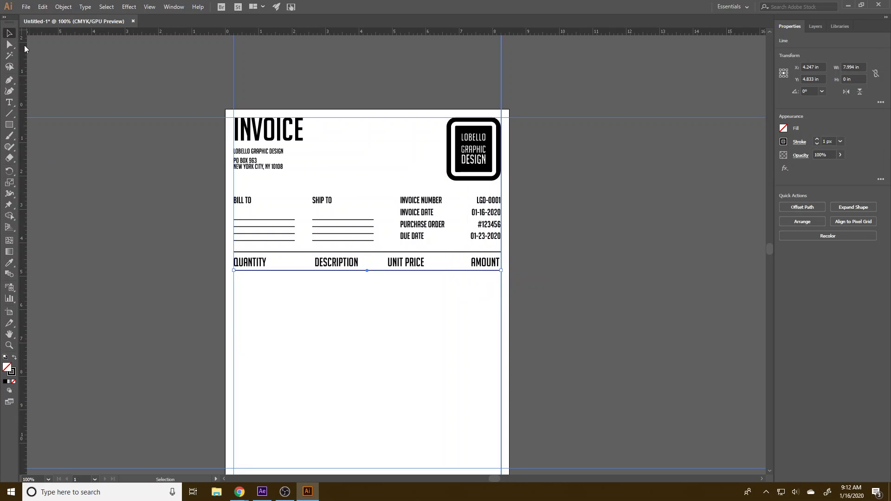
# Step: Distribute the two heading lines and the QUANTITY heading vertically with 0 in spacing
pyautogui.moveTo(268, 295); pyautogui.dragTo(248, 248)
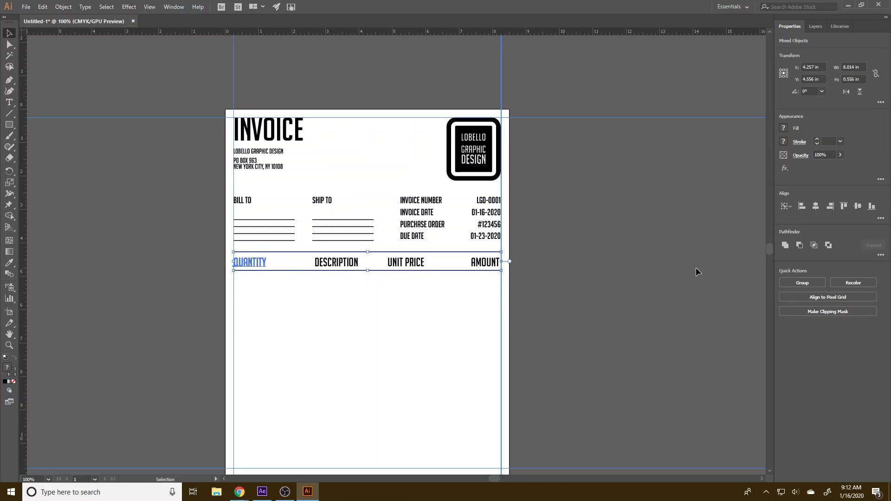
pyautogui.click(881, 255)
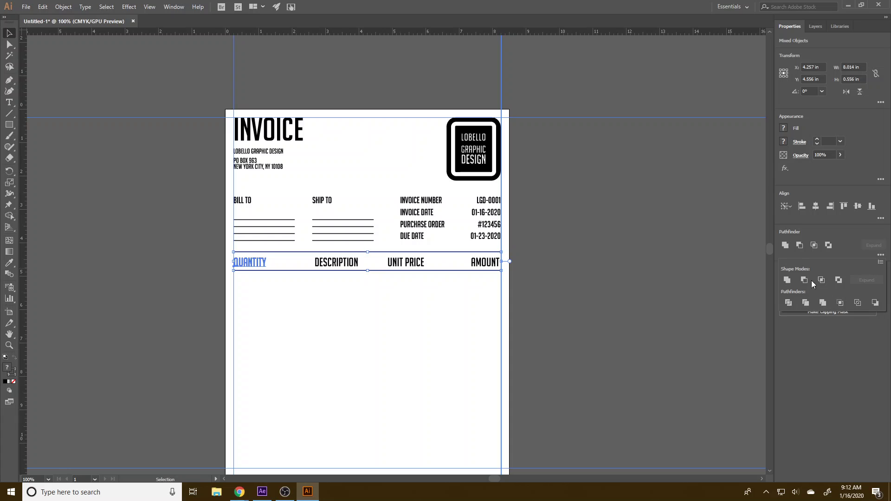
pyautogui.click(881, 219)
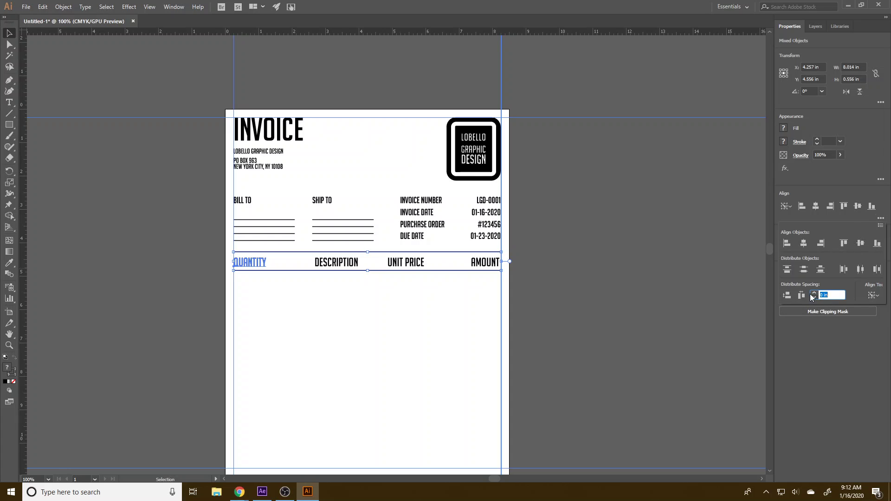
pyautogui.click(788, 295)
pyautogui.click(387, 297)
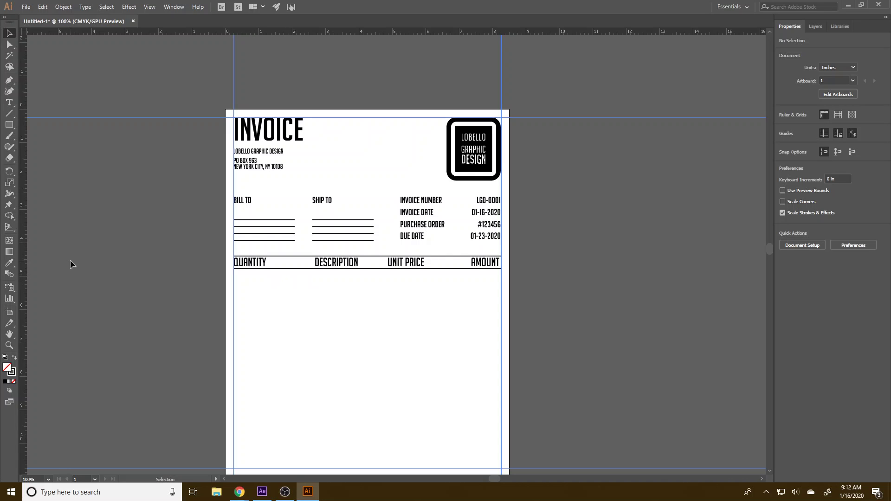
# Step: Copy the BILL TO label to beneath the QUANTITY heading and change the text to "1"
pyautogui.click(8, 103)
pyautogui.click(7, 33)
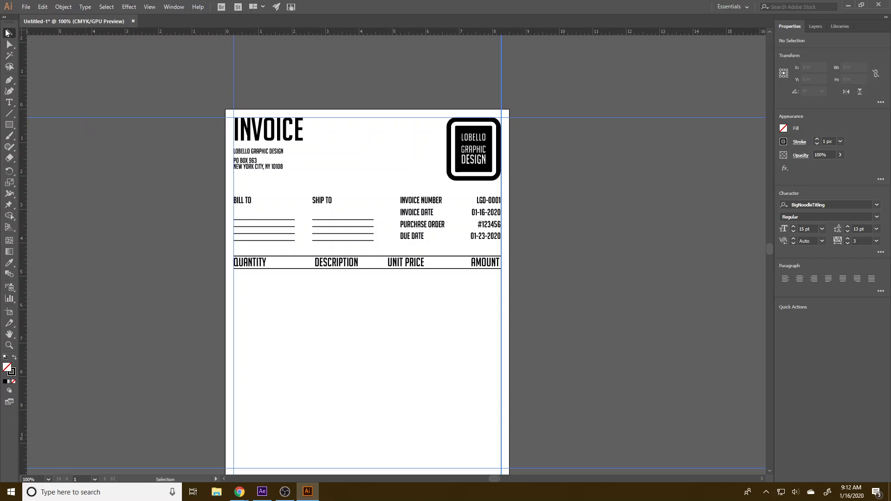
pyautogui.moveTo(245, 204); pyautogui.dragTo(246, 279)
pyautogui.doubleClick(245, 277)
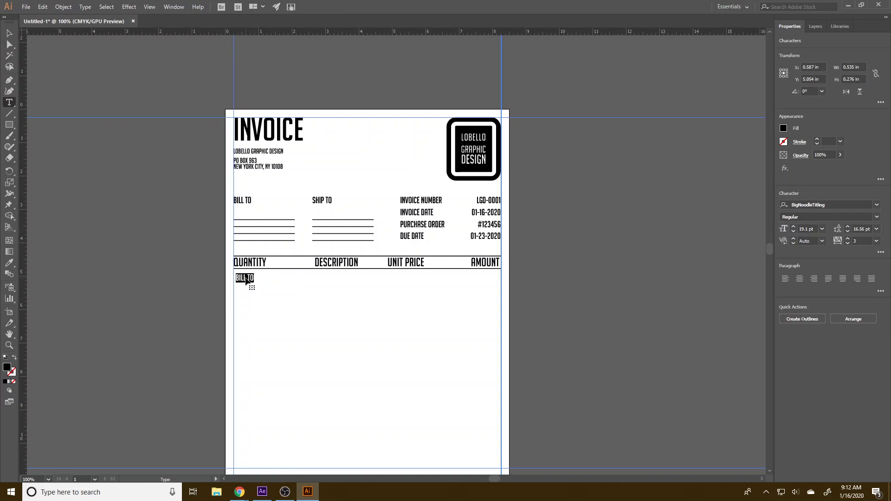
pyautogui.write('1')
pyautogui.click(7, 34)
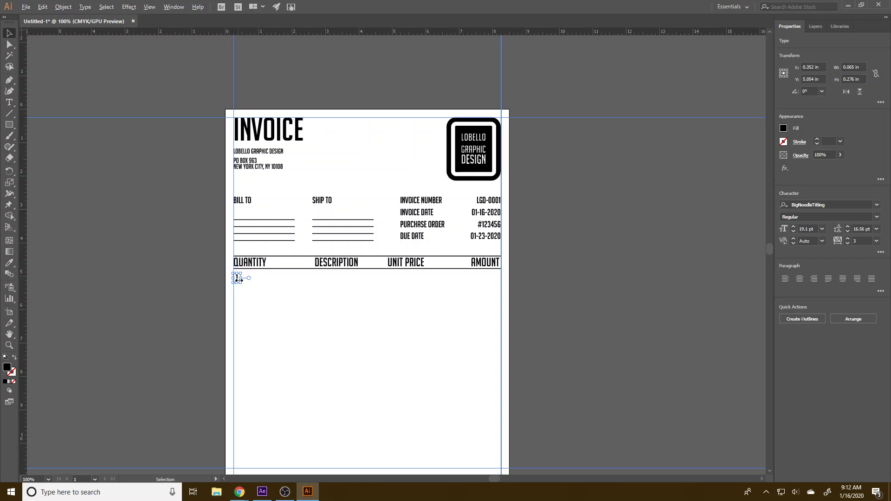
# Step: Copy the quantity text to beneath the DESCRIPTION heading, change it to "LOGO DESIGN" and reduce it to 15.75 pt
pyautogui.moveTo(241, 279); pyautogui.dragTo(323, 279)
pyautogui.doubleClick(322, 278)
pyautogui.write('LOGO DESIGN')
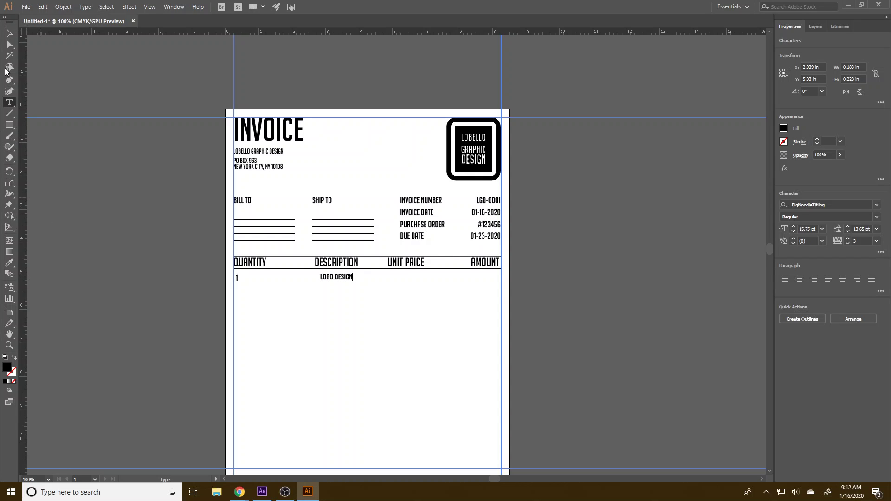
pyautogui.click(8, 33)
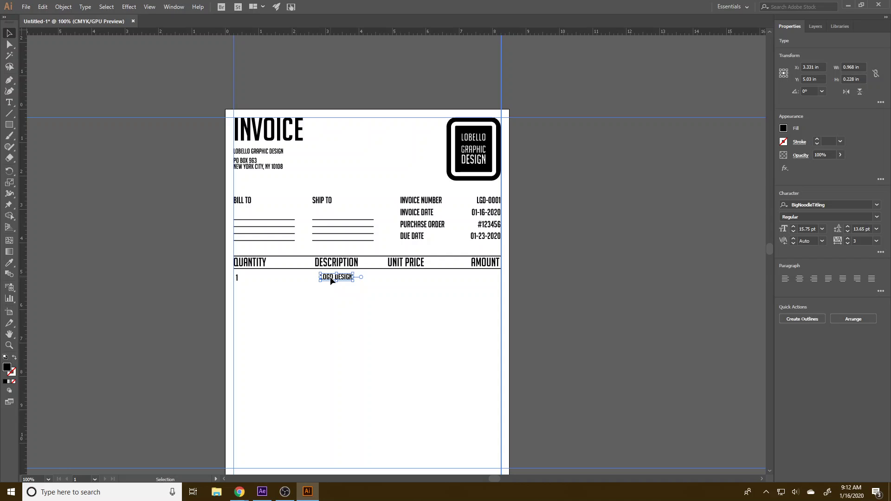
# Step: Copy the LOGO DESIGN text to beneath the UNIT PRICE heading and change it to "$200"
pyautogui.moveTo(328, 278); pyautogui.dragTo(398, 280)
pyautogui.tripleClick(397, 280)
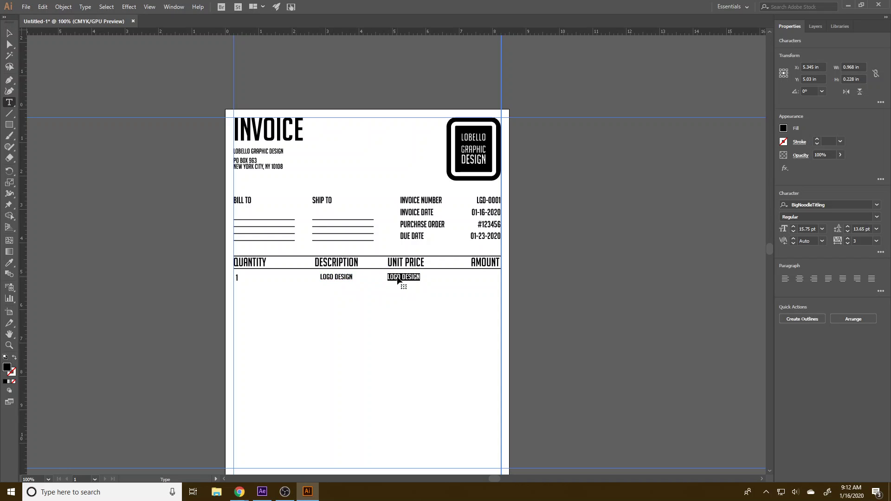
pyautogui.write('$200')
pyautogui.click(9, 33)
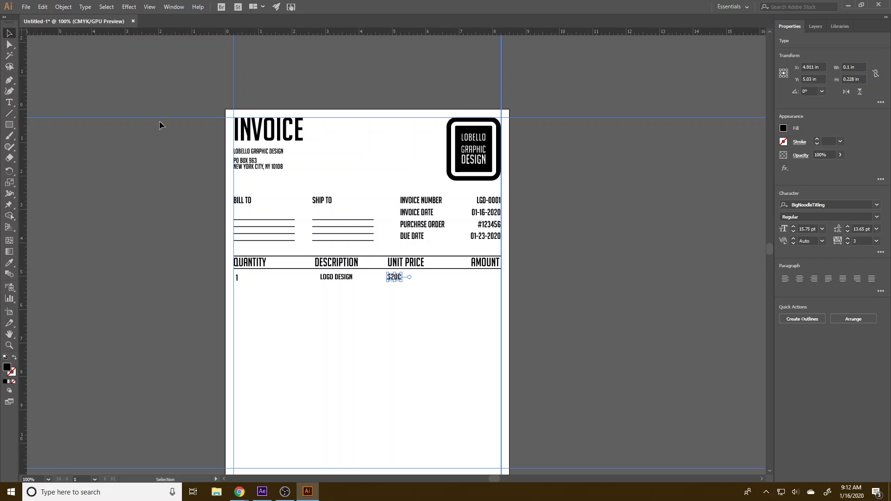
# Step: Copy the $200 unit price across to beneath the AMOUNT heading
pyautogui.moveTo(397, 280); pyautogui.dragTo(485, 279)
pyautogui.press('t')
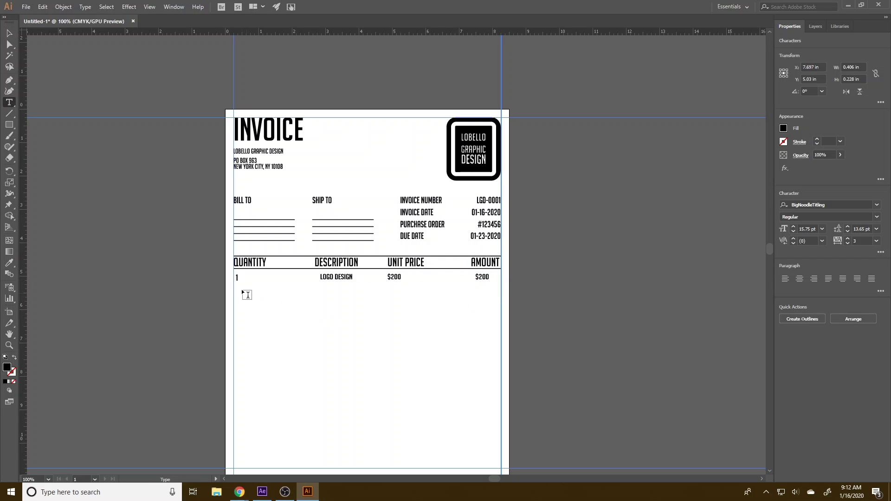
pyautogui.click(8, 33)
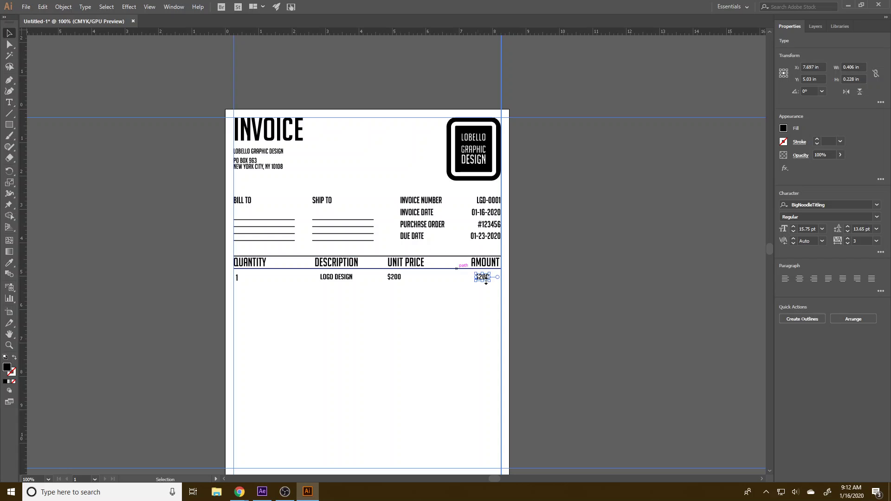
# Step: Copy the whole LOGO DESIGN item row directly below itself and change the copy's quantity to 2
pyautogui.moveTo(489, 290); pyautogui.dragTo(237, 277)
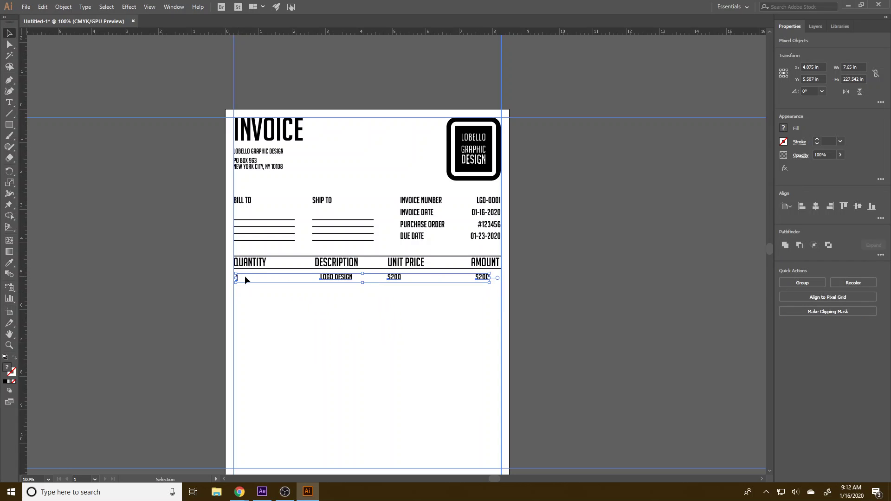
pyautogui.moveTo(326, 282); pyautogui.dragTo(330, 298)
pyautogui.click(240, 293)
pyautogui.click(237, 295)
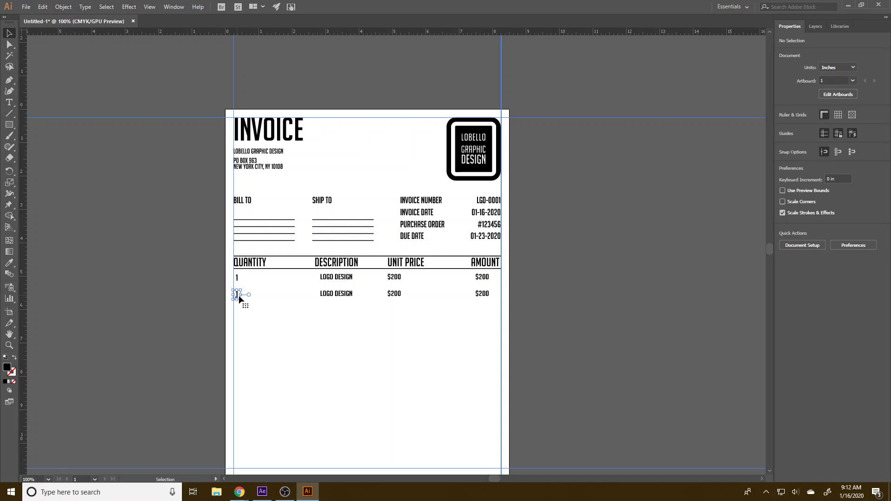
pyautogui.doubleClick(236, 294)
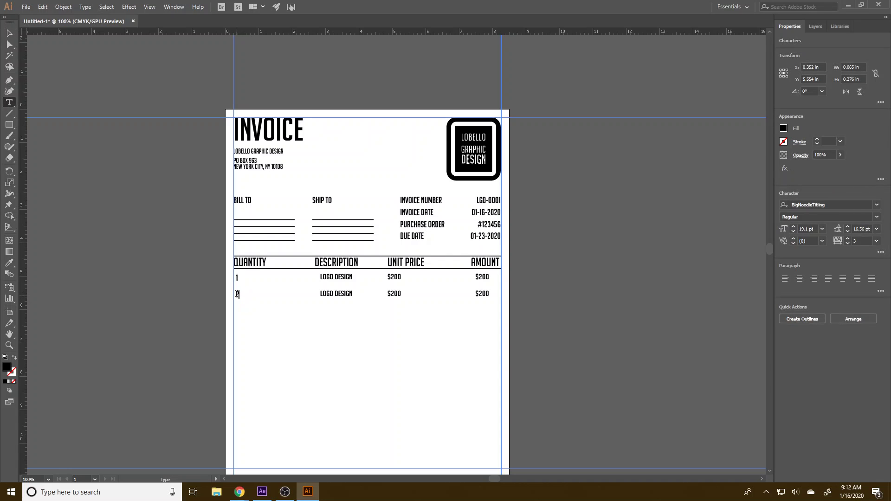
# Step: Change the second item row's description to "MAILER LAYOUTS"
pyautogui.tripleClick(324, 293)
pyautogui.write('MAILER')
pyautogui.write(' DE')
pyautogui.press('BackSpace')
pyautogui.press('BackSpace')
pyautogui.write('LAYO')
pyautogui.click(9, 33)
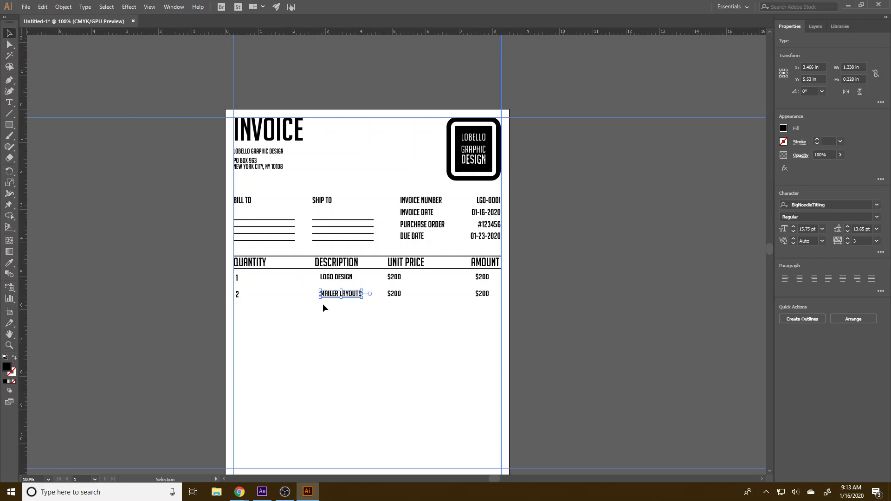
pyautogui.click(361, 312)
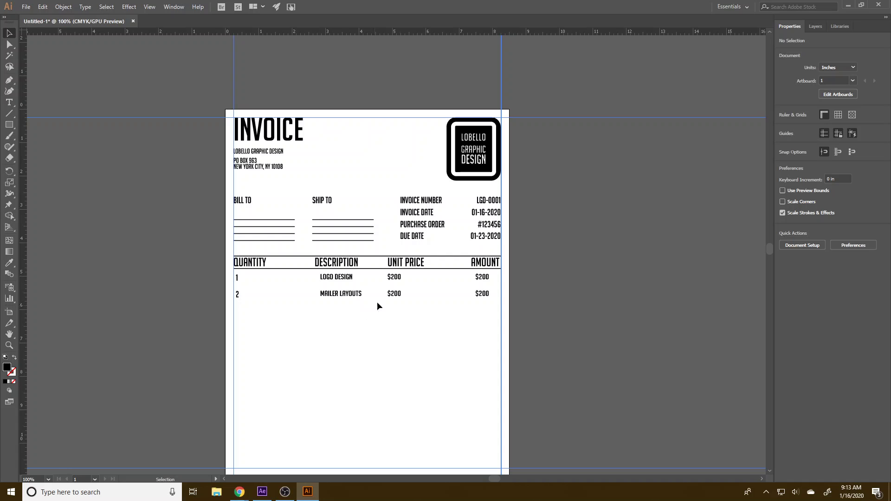
# Step: Set the MAILER LAYOUTS row's unit price to $250 and its amount to $500
pyautogui.click(397, 298)
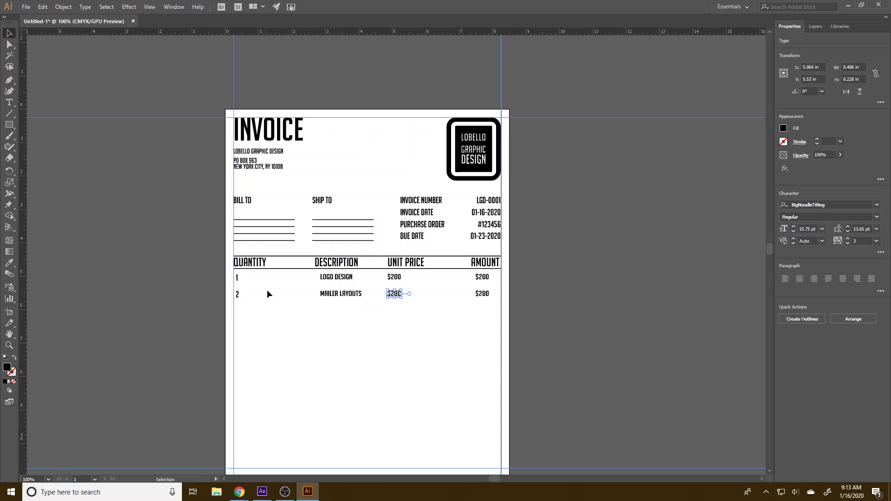
pyautogui.click(9, 102)
pyautogui.doubleClick(395, 293)
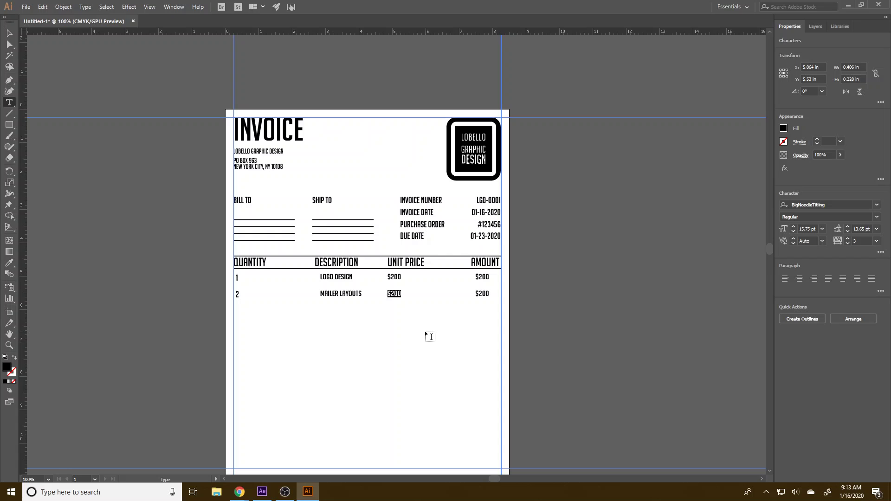
pyautogui.write('$250')
pyautogui.doubleClick(483, 294)
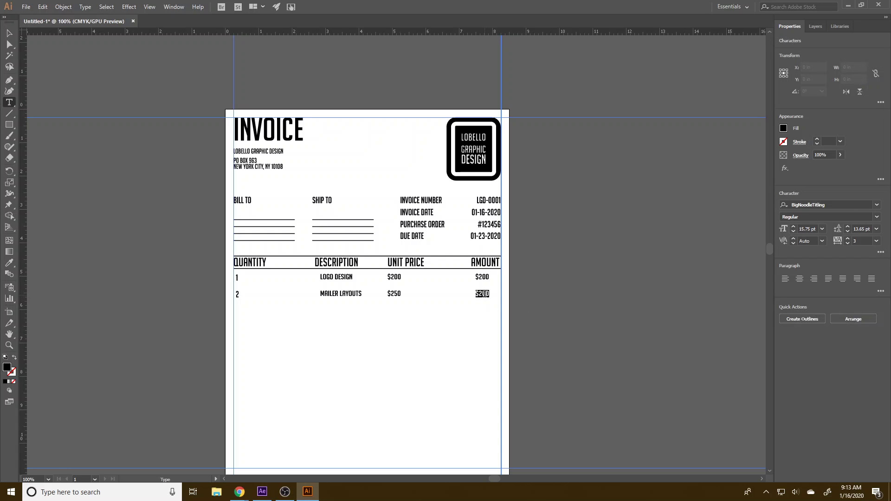
pyautogui.write('$50')
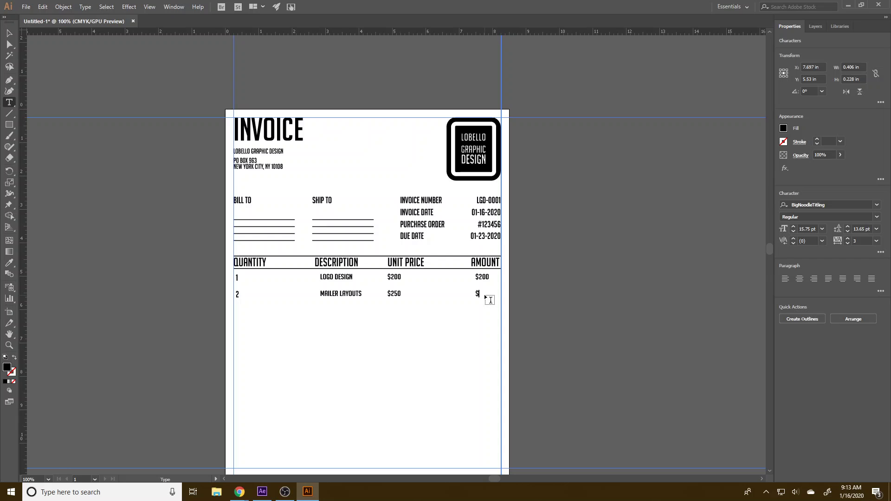
pyautogui.click(9, 33)
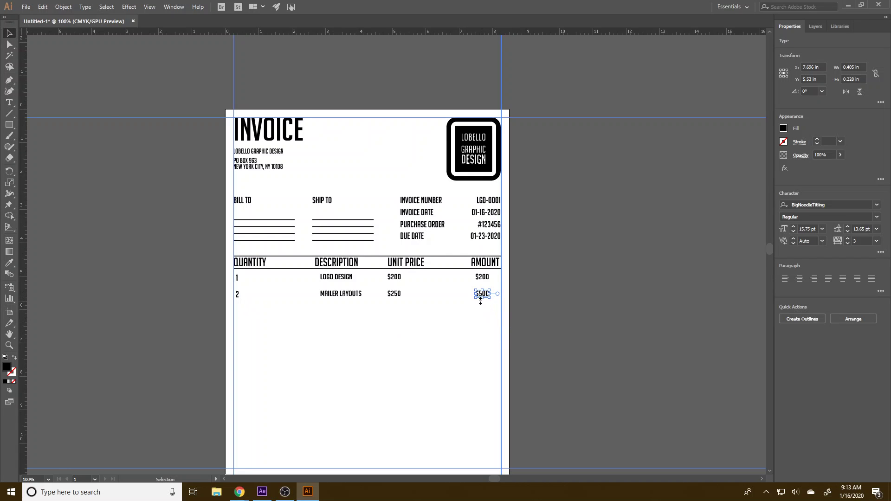
# Step: Copy the whole MAILER LAYOUTS item row directly below itself and change the copy's quantity to 1
pyautogui.moveTo(492, 312); pyautogui.dragTo(235, 293)
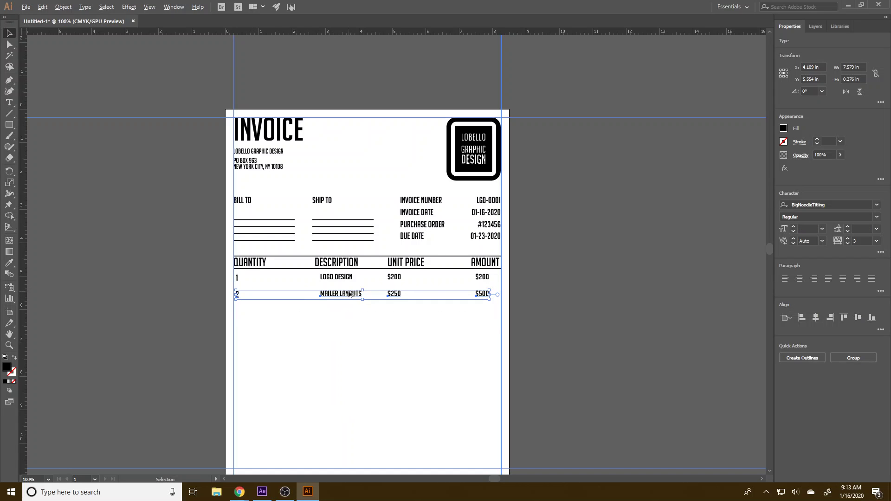
pyautogui.moveTo(350, 294); pyautogui.dragTo(347, 311)
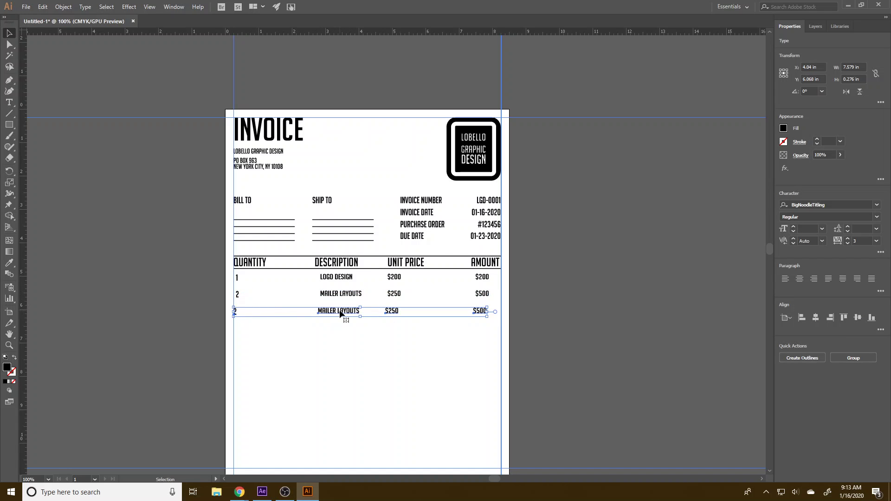
pyautogui.moveTo(481, 314); pyautogui.dragTo(484, 314)
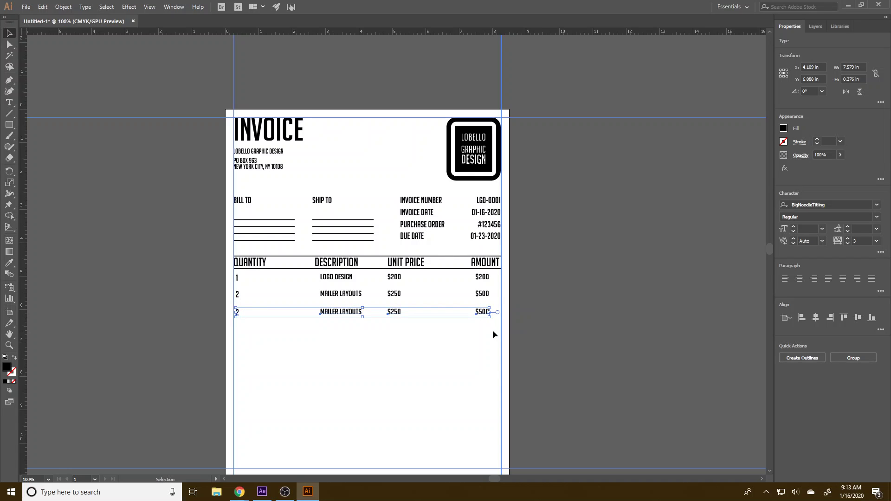
pyautogui.doubleClick(239, 311)
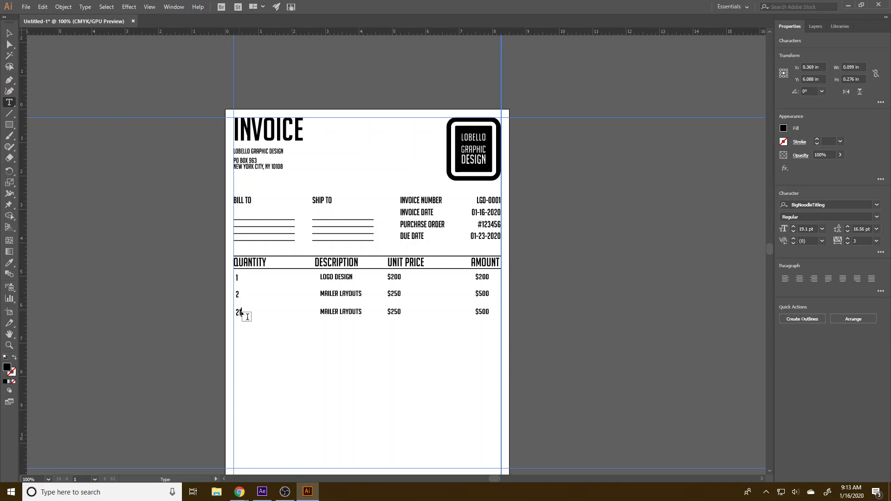
pyautogui.press('BackSpace')
pyautogui.write('1')
# Step: Change the third item row's description to "CATALOG DESIGN" and both its unit price and amount to $400
pyautogui.tripleClick(338, 311)
pyautogui.write('CATALOG DESIGN')
pyautogui.moveTo(394, 312); pyautogui.dragTo(401, 312)
pyautogui.write('400')
pyautogui.moveTo(479, 311); pyautogui.dragTo(483, 311)
pyautogui.write('4')
pyautogui.press('Escape')
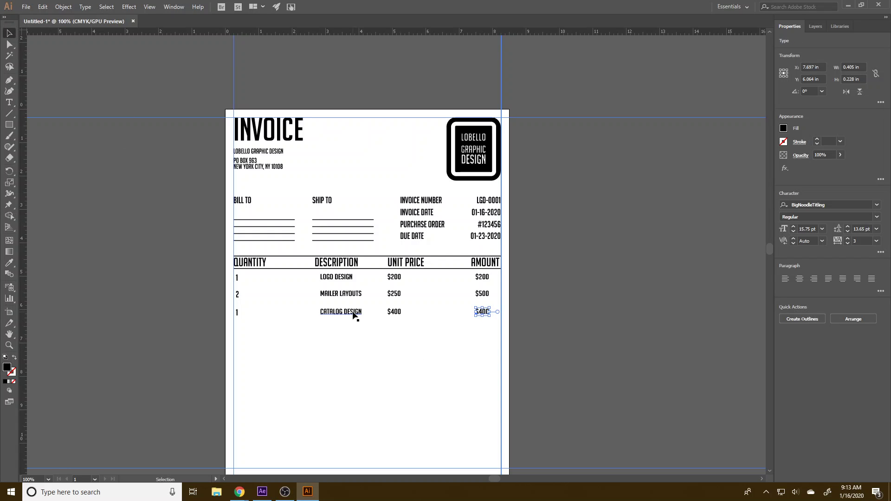
# Step: Copy the CATALOG DESIGN text to just below the third item row, slightly further right, and change it to "TOTAL"
pyautogui.doubleClick(354, 315)
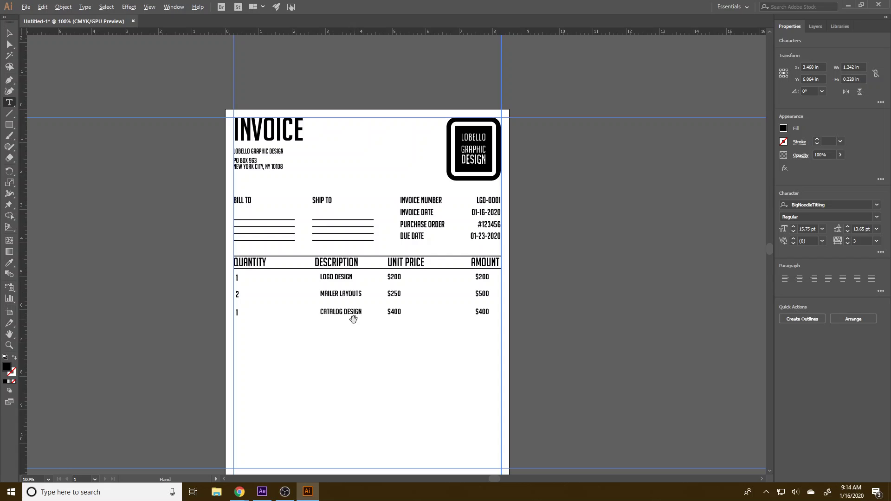
pyautogui.press('Escape')
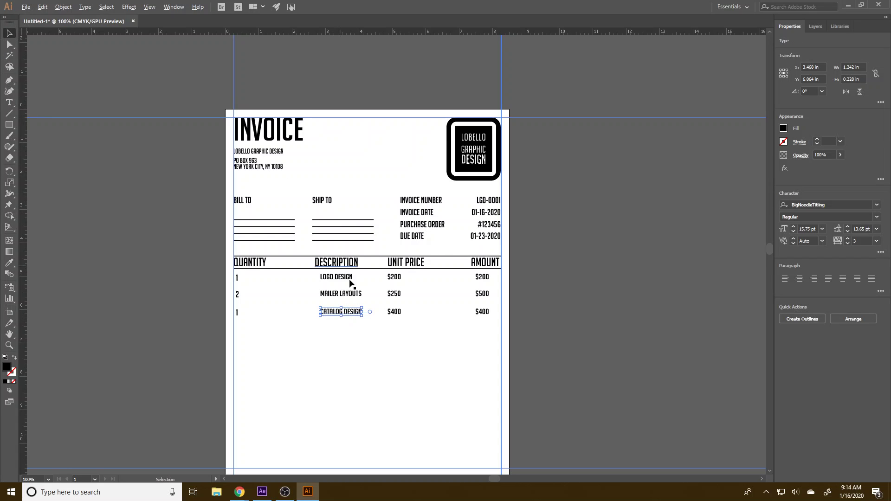
pyautogui.moveTo(353, 315); pyautogui.dragTo(393, 333)
pyautogui.doubleClick(385, 329)
pyautogui.hotkey('ctrl', 'a')
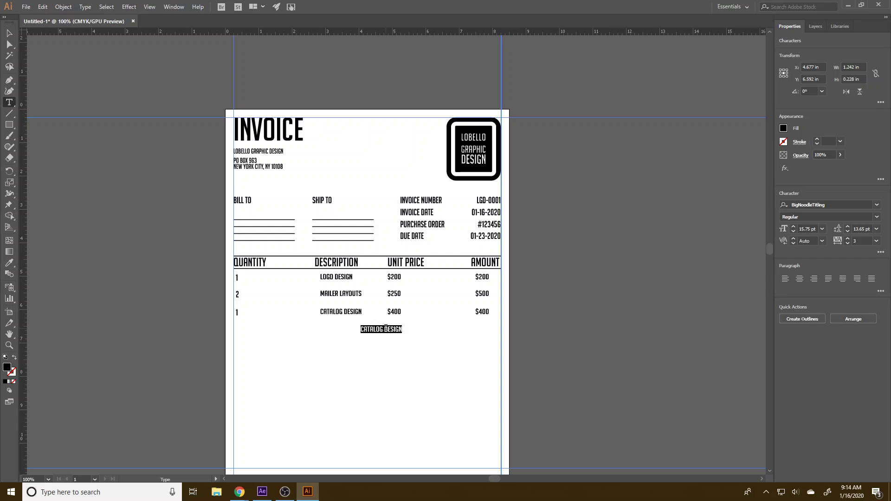
pyautogui.write('TOTAL')
pyautogui.click(9, 33)
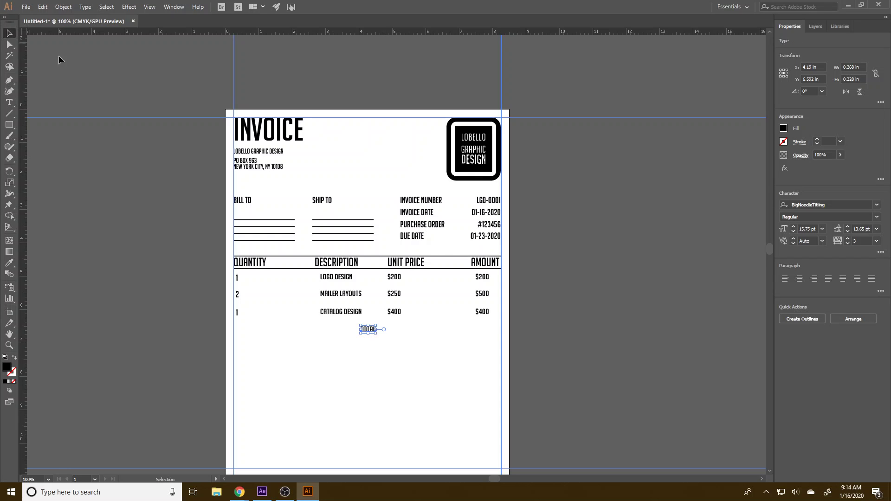
# Step: Copy the CATALOG DESIGN row's $400 amount directly below itself and change the copy to $1100
pyautogui.click(484, 313)
pyautogui.moveTo(485, 312); pyautogui.dragTo(489, 334)
pyautogui.doubleClick(481, 333)
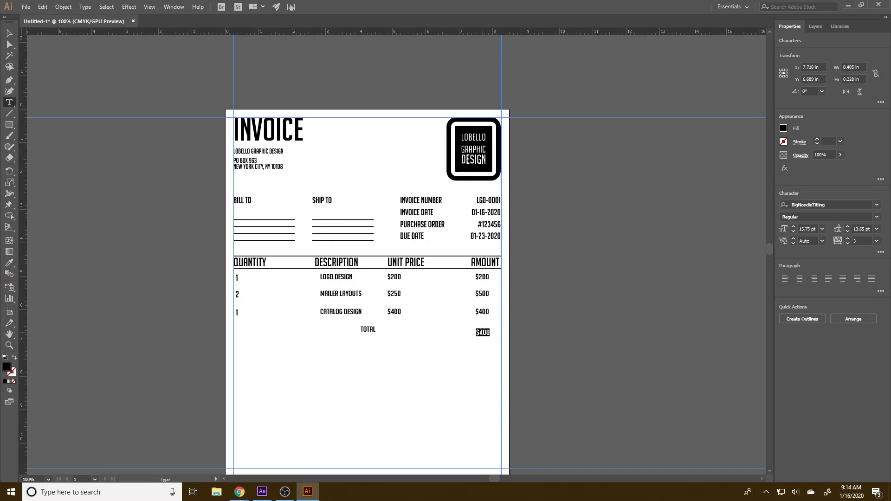
pyautogui.write('$1100')
pyautogui.click(9, 33)
# Step: Change the TOTAL label beneath the item rows to "SUB-TOTAL"
pyautogui.doubleClick(371, 330)
pyautogui.hotkey('ctrl', 'a')
pyautogui.press('BackSpace')
pyautogui.write('$UB-TOTLA')
pyautogui.write('L')
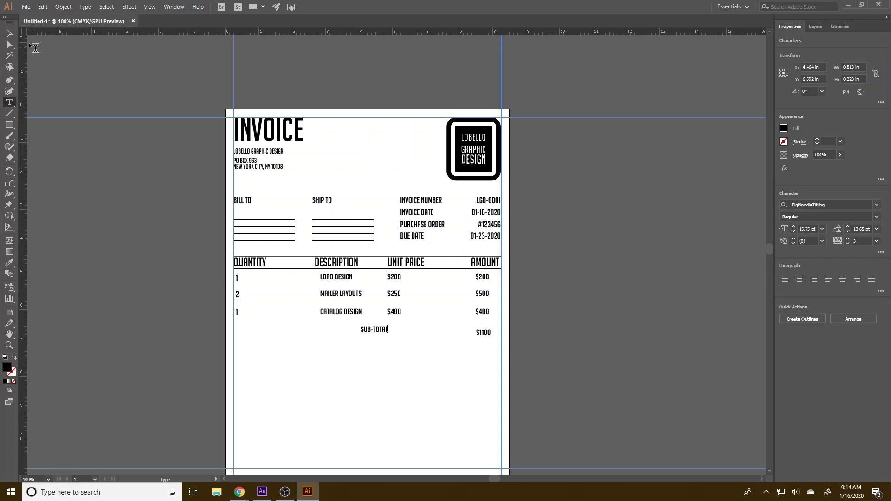
pyautogui.press('Escape')
# Step: Align the bottom edge of the SUB-TOTAL label with the $1100 value
pyautogui.moveTo(338, 329); pyautogui.dragTo(487, 341)
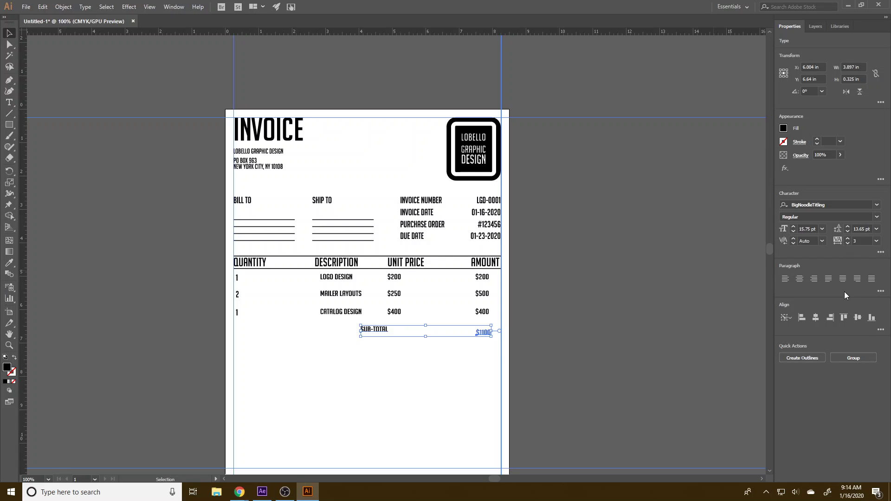
pyautogui.click(872, 318)
pyautogui.click(428, 347)
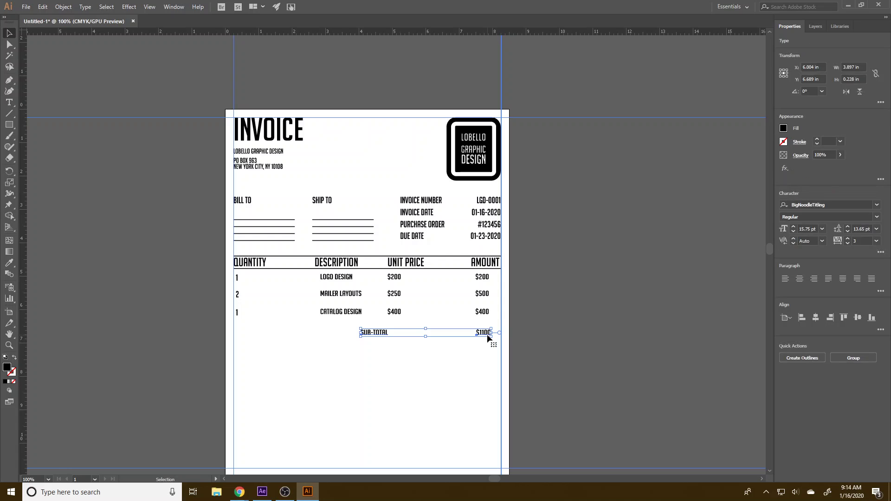
# Step: Copy the SUB-TOTAL row directly below itself and change the copy to "SALES TAX" with the value 6.5%
pyautogui.moveTo(487, 334); pyautogui.dragTo(488, 351)
pyautogui.doubleClick(481, 347)
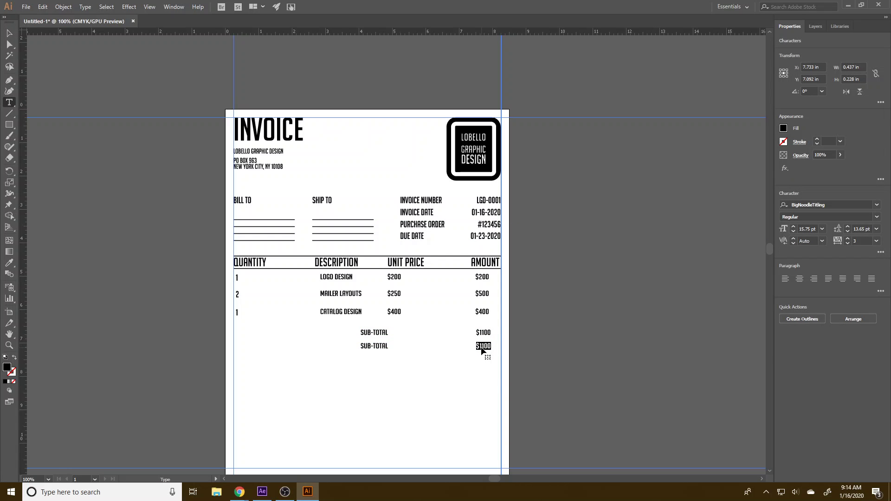
pyautogui.write('SALE')
pyautogui.press('BackSpace')
pyautogui.press('BackSpace')
pyautogui.write('6.5%')
pyautogui.doubleClick(365, 346)
pyautogui.write('SALES TAX')
pyautogui.press('Escape')
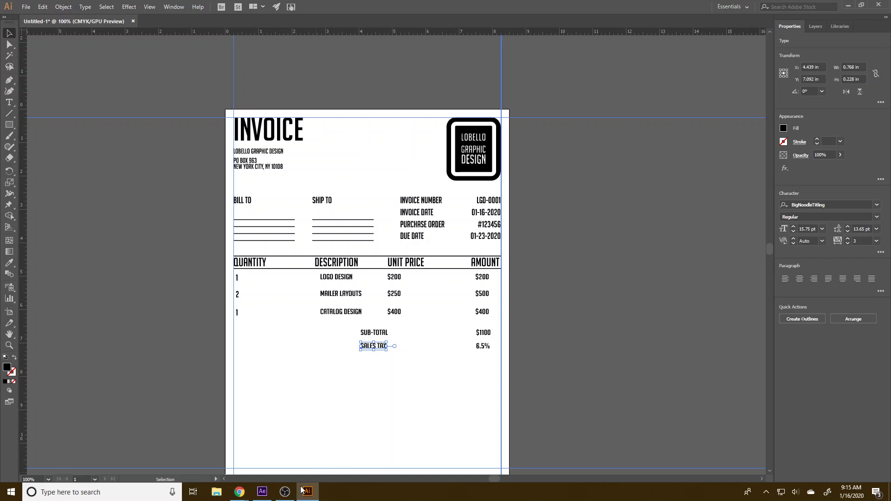
# Step: Open the Windows Calculator and multiply 1100 by 6.5
pyautogui.press('super')
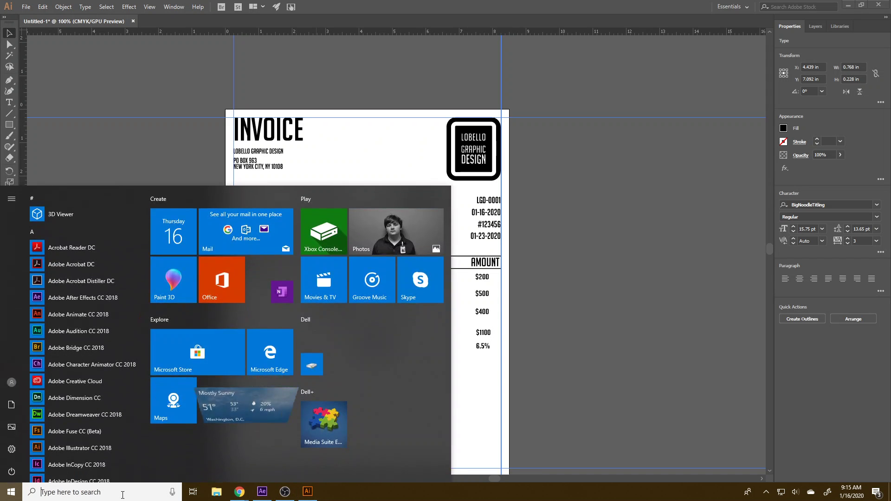
pyautogui.write('calc')
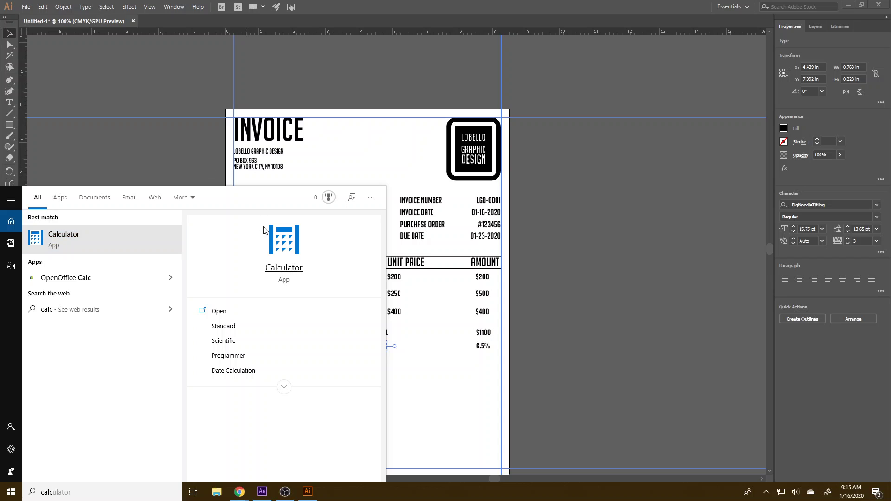
pyautogui.click(264, 231)
pyautogui.write('10')
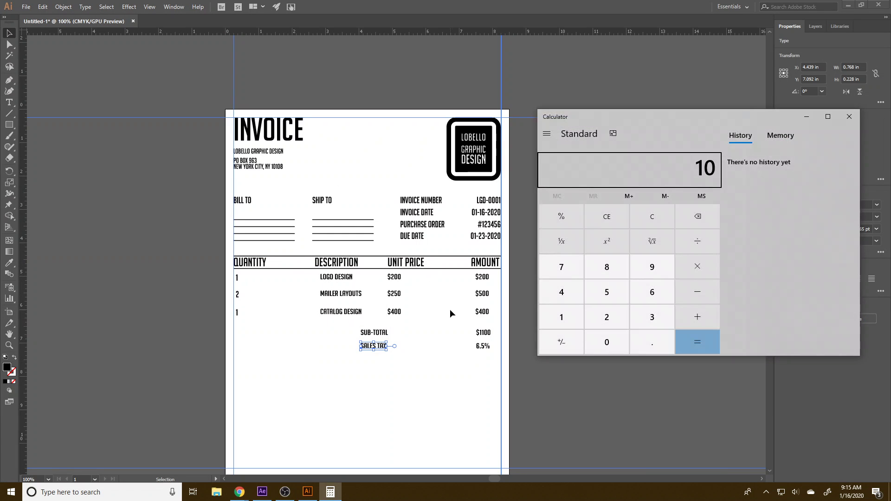
pyautogui.press('BackSpace')
pyautogui.write('100 × 6.5')
pyautogui.press('Return')
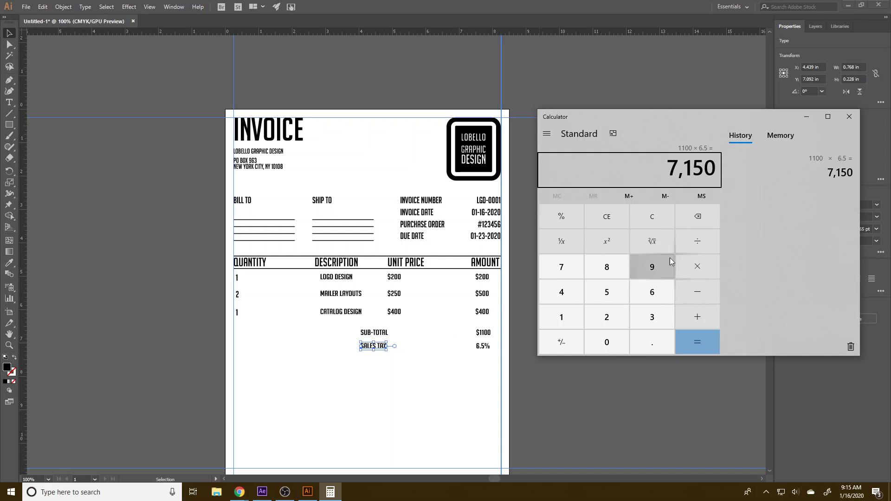
# Step: Calculate the sales tax as 1100 × 0.065 and return to Illustrator
pyautogui.write('1100')
pyautogui.click(695, 268)
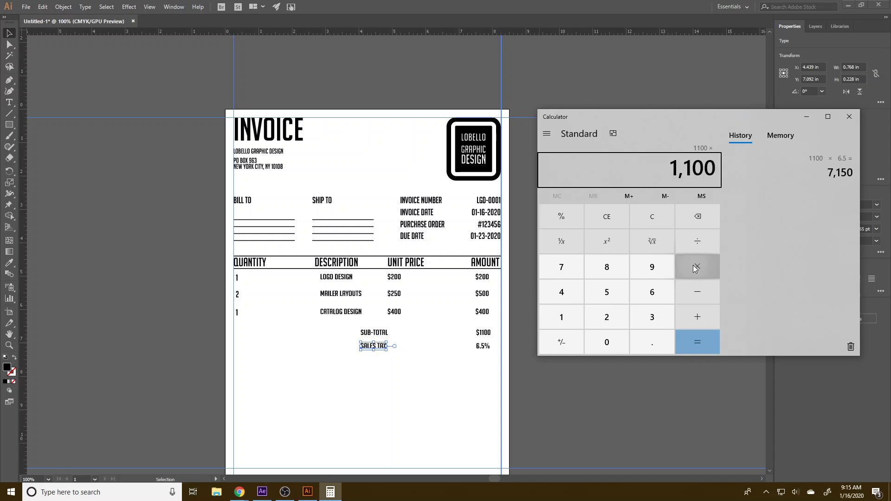
pyautogui.write('0.065')
pyautogui.click(695, 345)
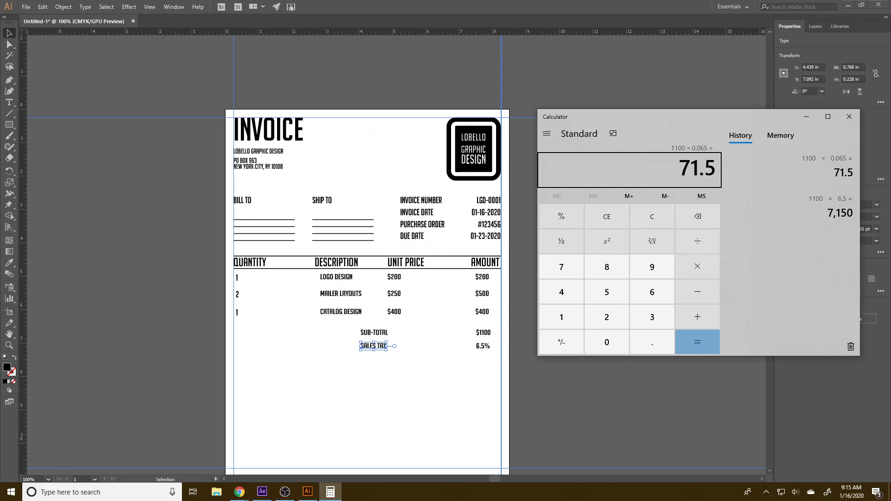
pyautogui.click(188, 218)
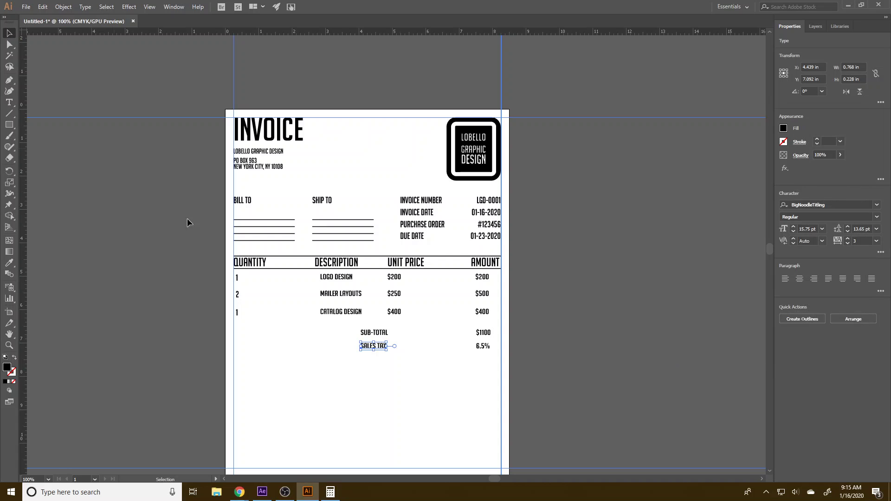
# Step: Copy the SALES TAX row directly below itself and change the copy to "TOTAL" with the value $1170.50
pyautogui.keyDown('shift'); pyautogui.click(487, 349); pyautogui.keyUp('shift')
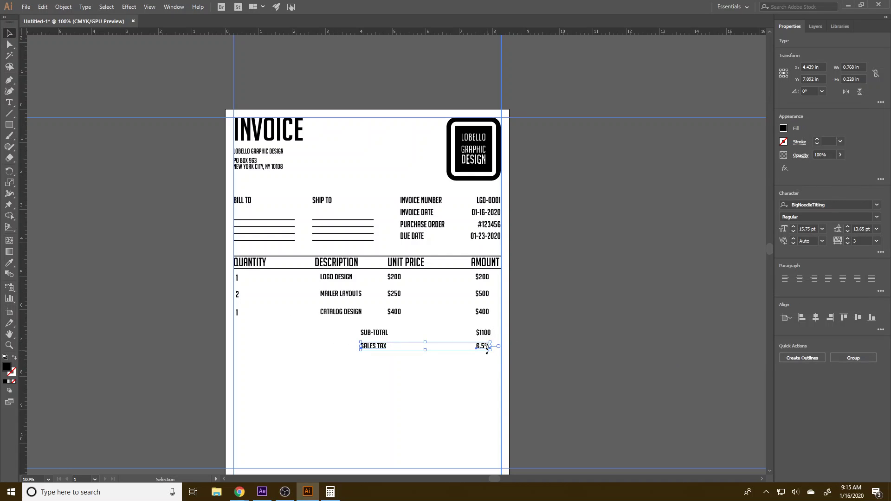
pyautogui.moveTo(482, 347); pyautogui.dragTo(482, 361)
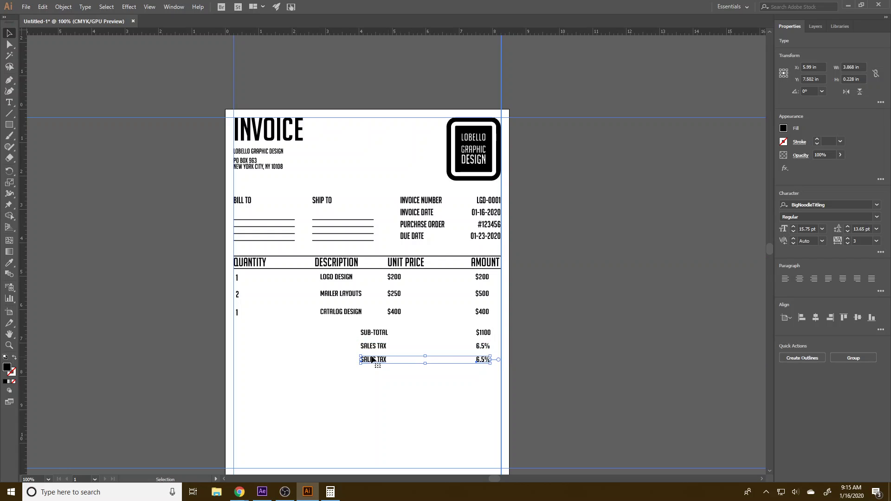
pyautogui.doubleClick(369, 358)
pyautogui.tripleClick(370, 359)
pyautogui.write('TOTAL')
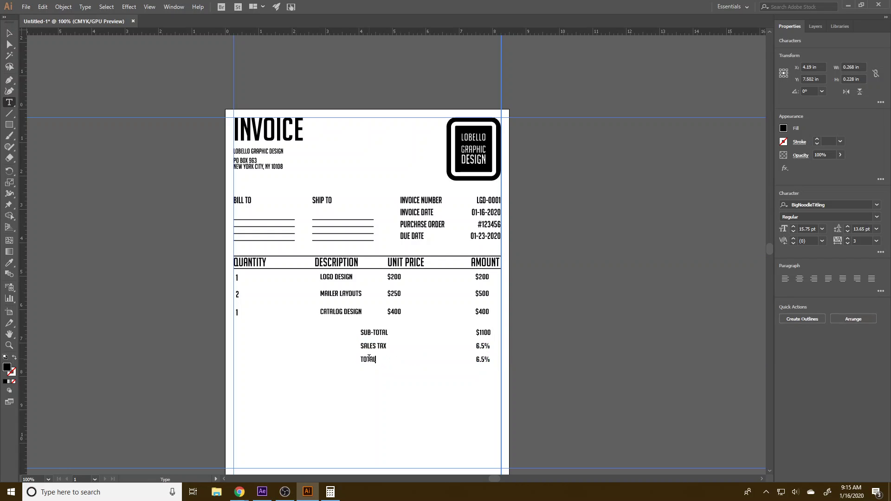
pyautogui.moveTo(491, 359); pyautogui.dragTo(478, 360)
pyautogui.write('$1170.50')
pyautogui.press('Escape')
# Step: Align the right edges of all values beneath the AMOUNT heading with the $200 amount
pyautogui.moveTo(478, 301); pyautogui.dragTo(477, 271)
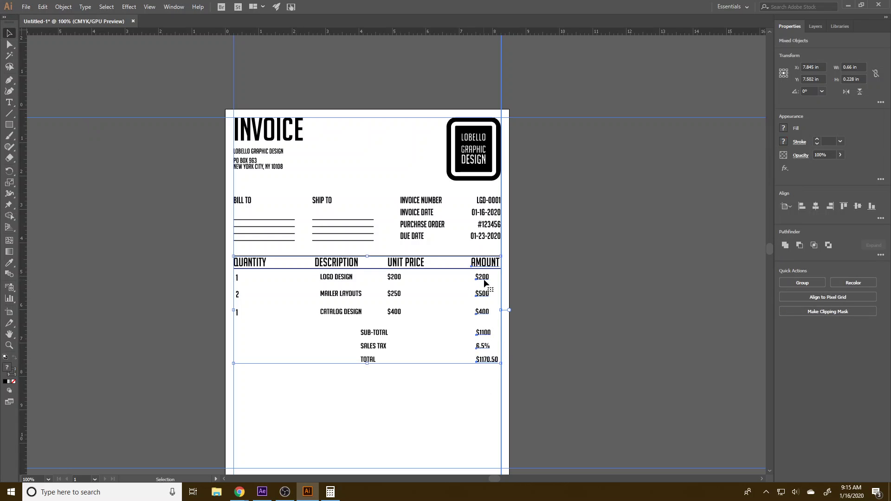
pyautogui.moveTo(476, 370); pyautogui.dragTo(485, 280)
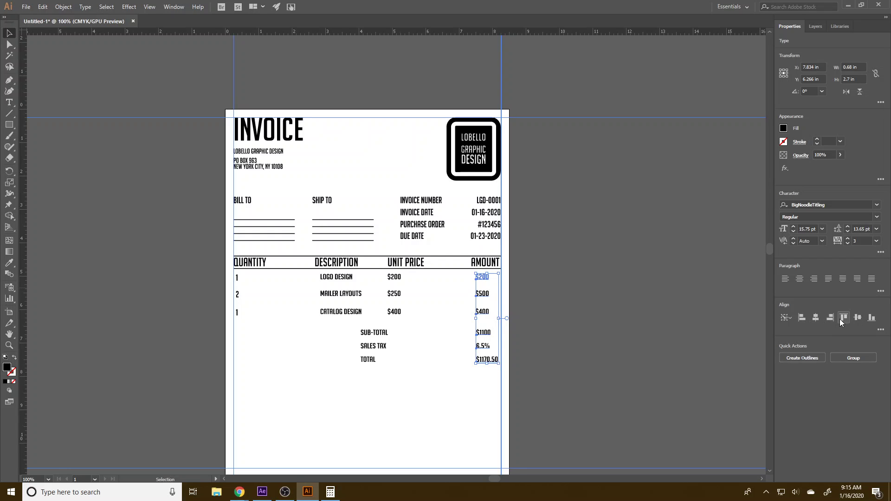
pyautogui.hotkey('ctrl', 'shift', 'r')
pyautogui.click(569, 372)
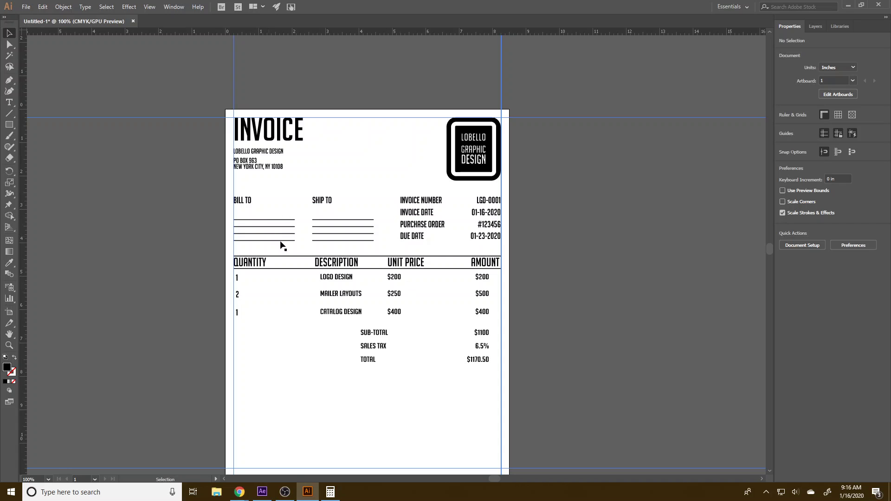
# Step: Move the INVOICE title and company address to the page's right half and the logo badge to the left margin guide
pyautogui.click(262, 136)
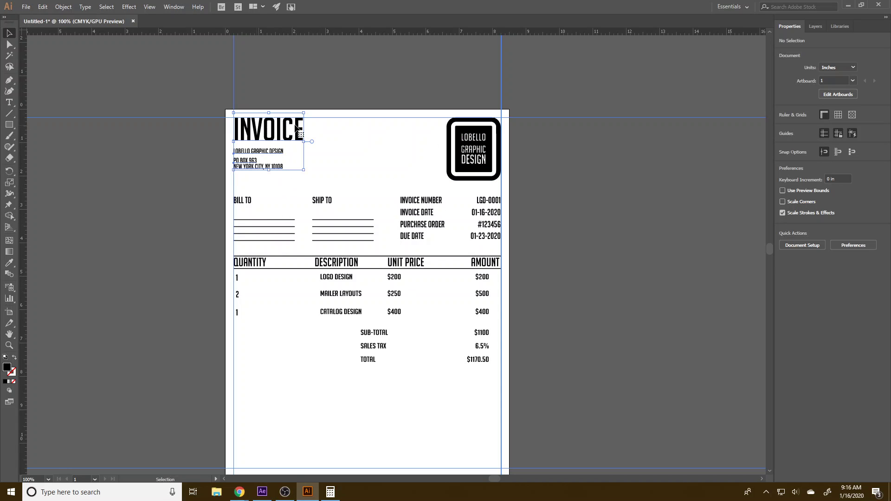
pyautogui.moveTo(297, 129); pyautogui.dragTo(444, 126)
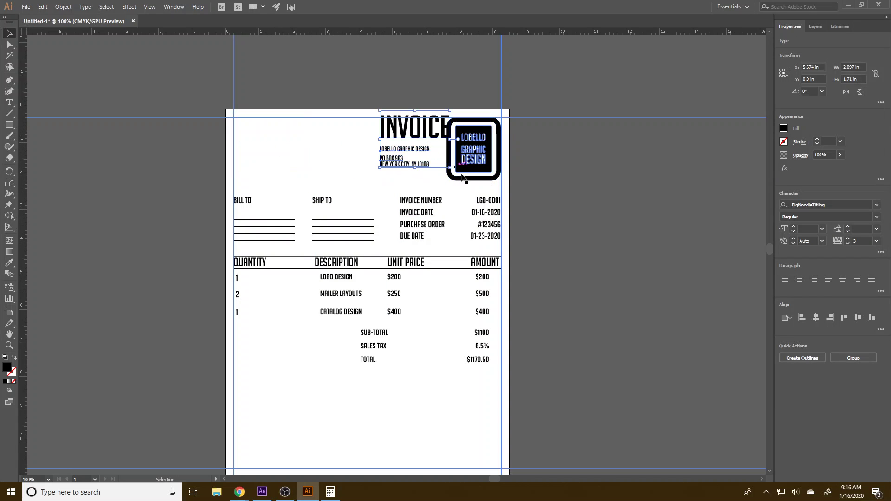
pyautogui.moveTo(462, 178); pyautogui.dragTo(248, 177)
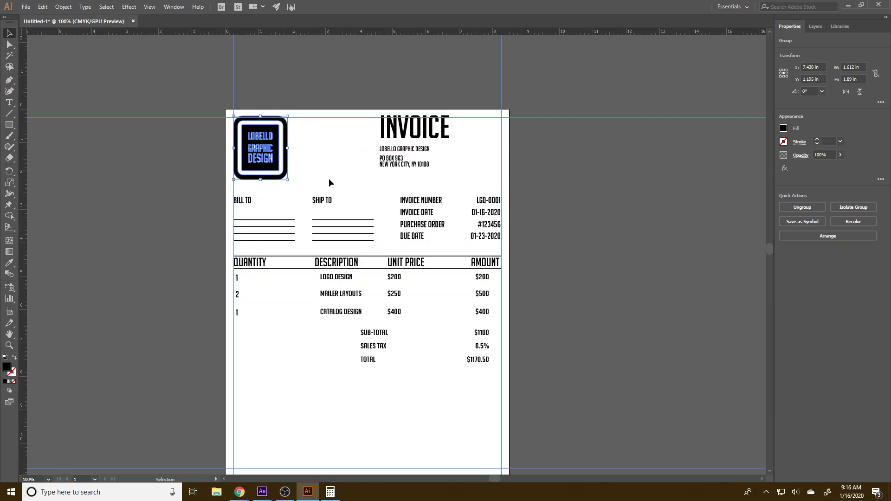
# Step: Right-align the INVOICE title and company lines at the right margin guide, and move the logo badge slightly down
pyautogui.moveTo(399, 132); pyautogui.dragTo(450, 134)
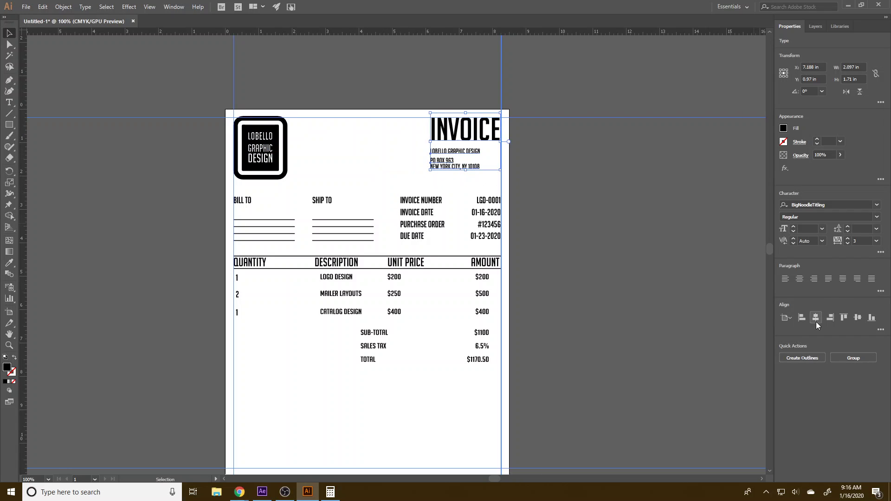
pyautogui.click(831, 318)
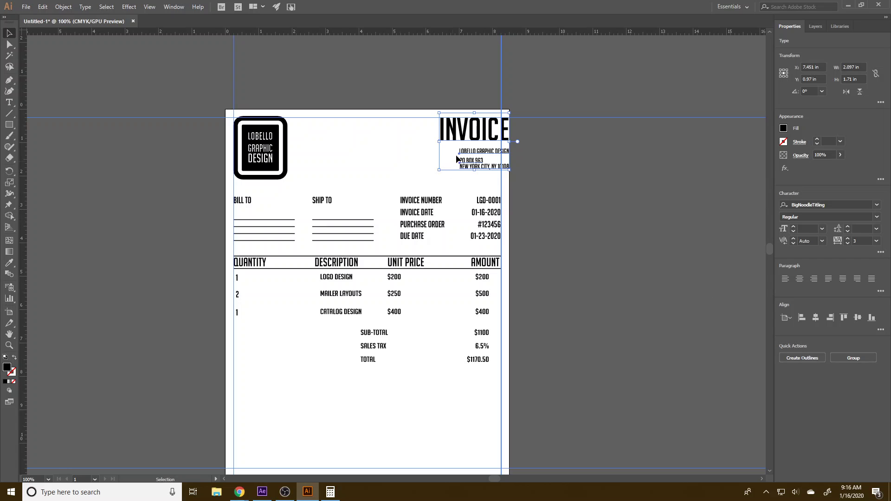
pyautogui.moveTo(457, 160); pyautogui.dragTo(449, 160)
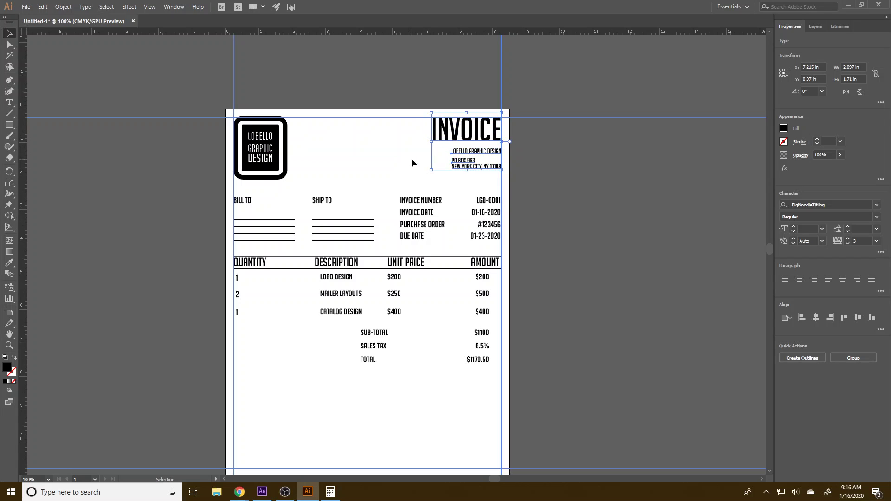
pyautogui.click(411, 162)
pyautogui.moveTo(274, 148); pyautogui.dragTo(275, 151)
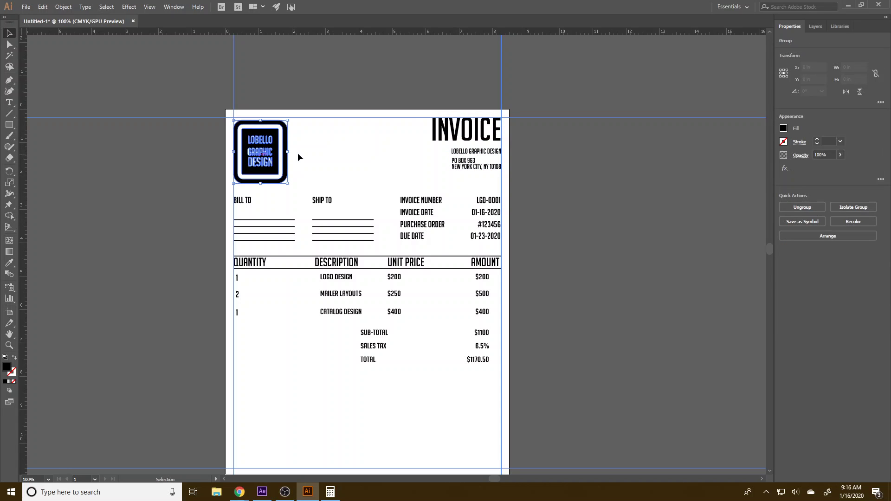
# Step: Draw 1 px horizontal lines about 4.35 in long above the SUB-TOTAL row and below the TOTAL row, ending at the right margin guide
pyautogui.click(302, 150)
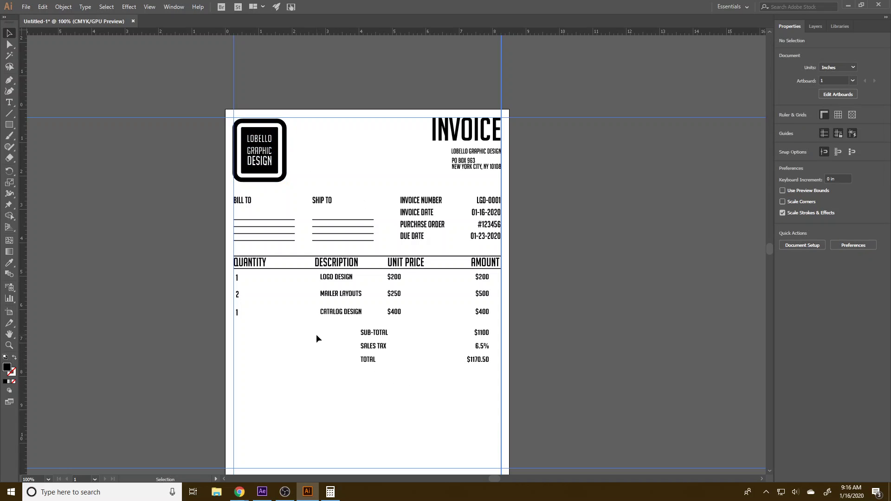
pyautogui.click(290, 256)
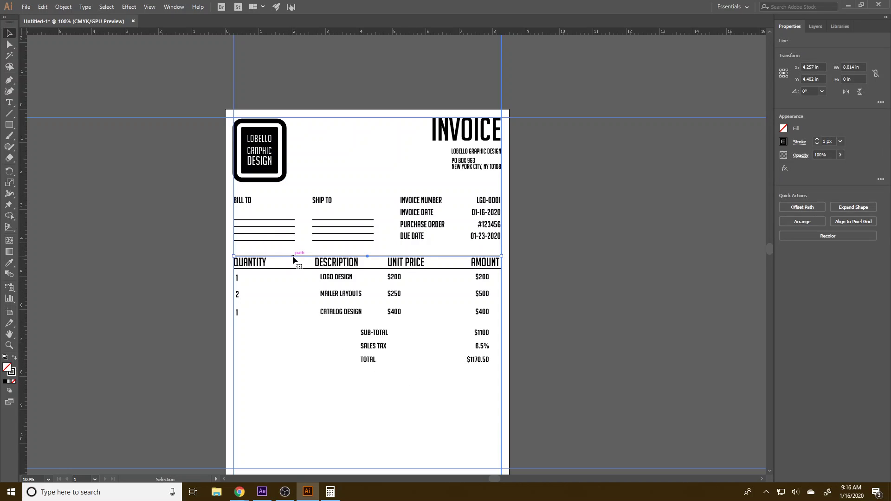
pyautogui.click(9, 113)
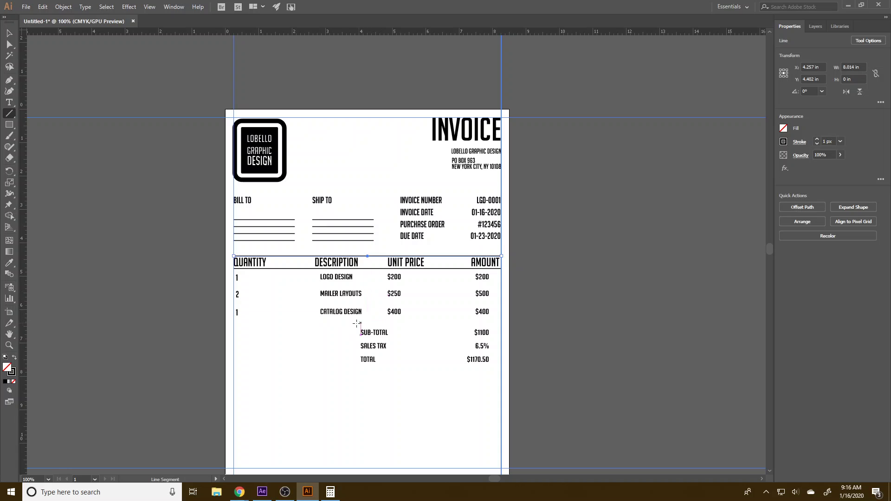
pyautogui.moveTo(356, 324); pyautogui.dragTo(502, 324)
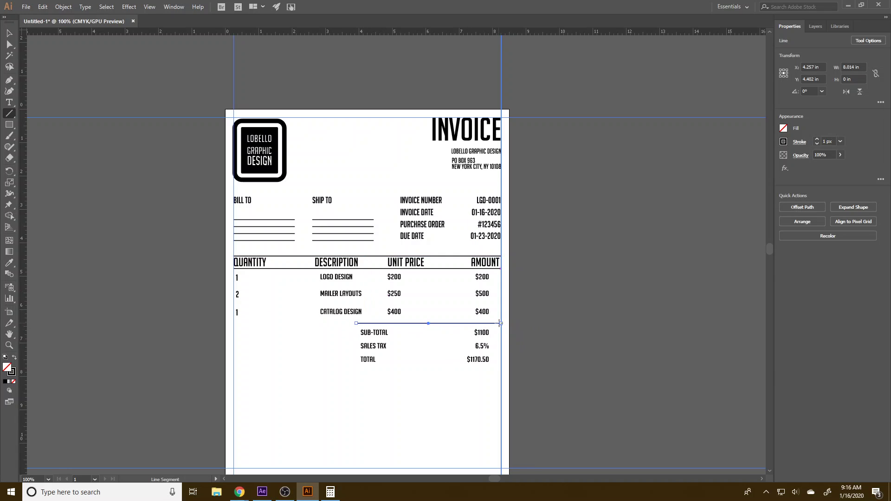
pyautogui.moveTo(356, 367); pyautogui.dragTo(501, 366)
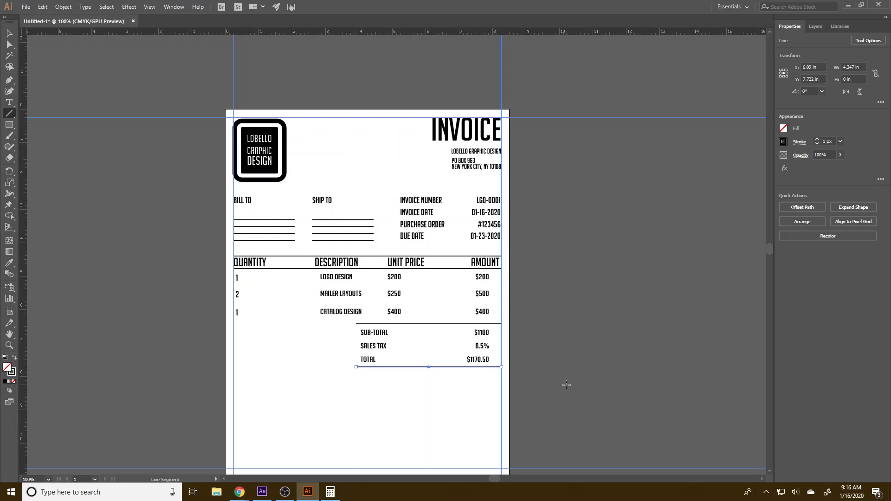
# Step: Save the document as an Adobe PDF named "invoice template lobelllo" in the Pictures library
pyautogui.click(22, 6)
pyautogui.click(28, 79)
pyautogui.click(157, 215)
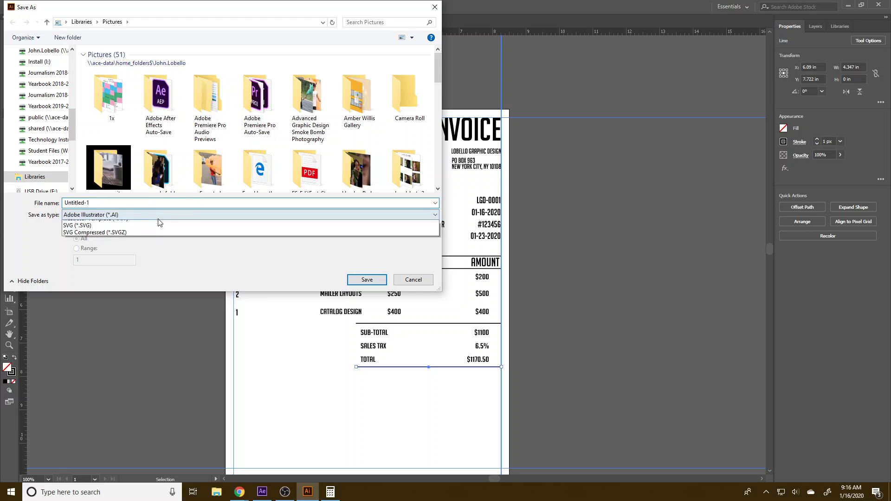
pyautogui.click(157, 231)
pyautogui.click(183, 203)
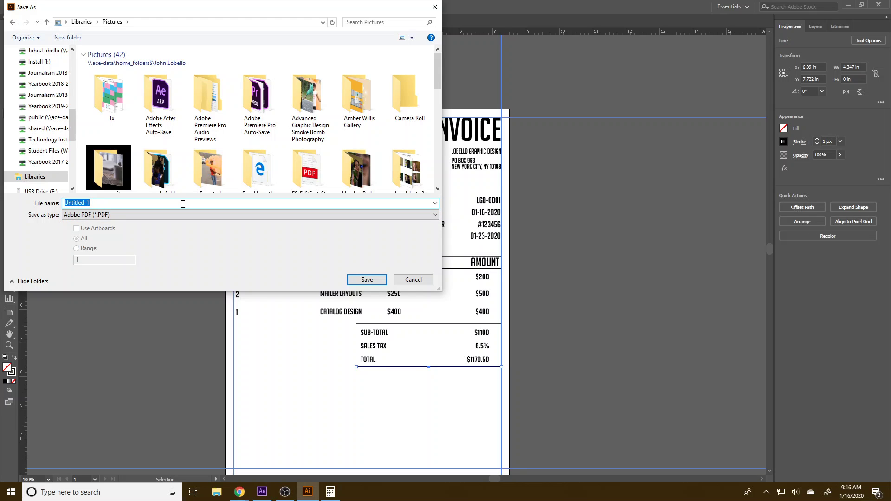
pyautogui.write('invoci')
pyautogui.click(365, 280)
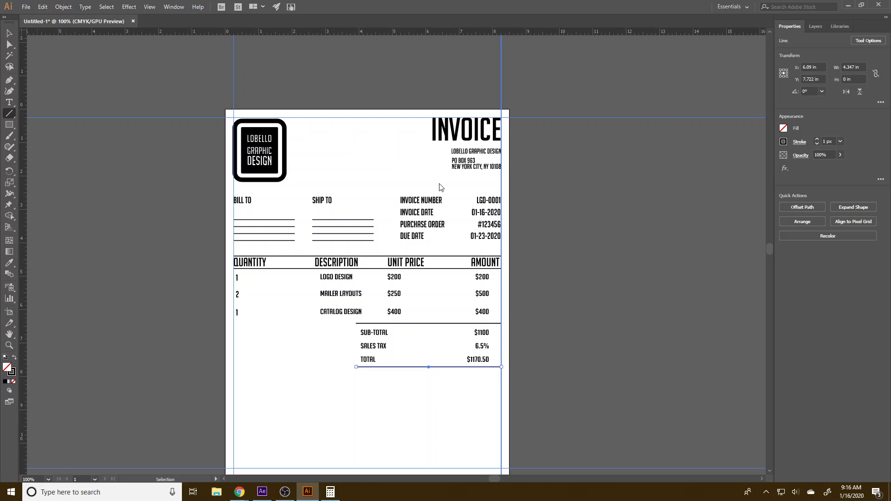
pyautogui.click(227, 264)
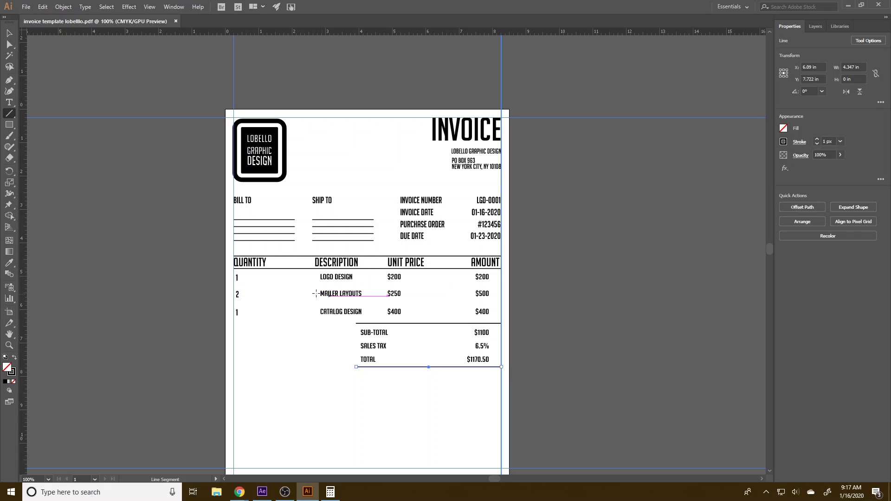
pyautogui.moveTo(320, 280); pyautogui.dragTo(351, 280)
pyautogui.moveTo(284, 495)
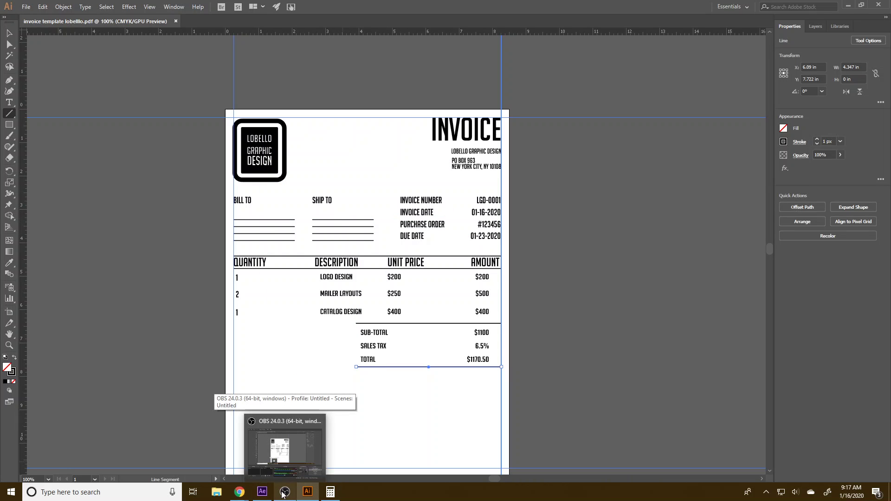